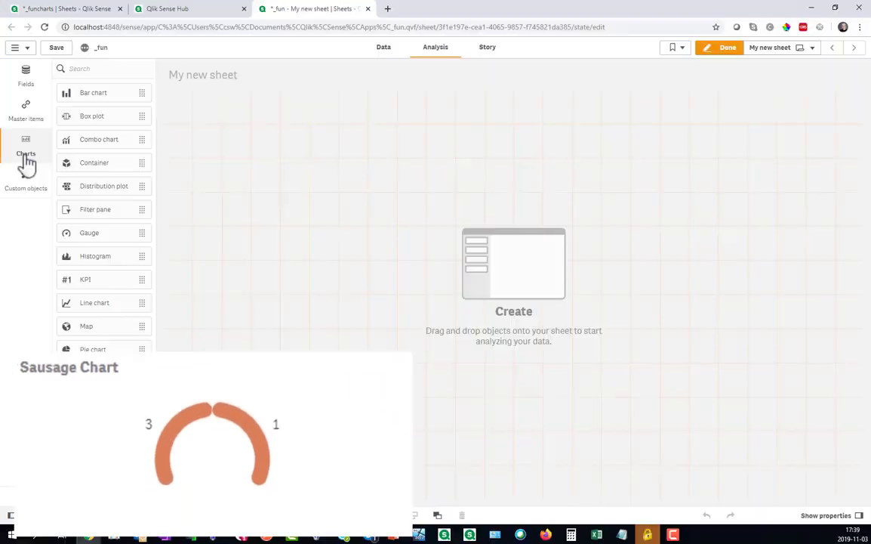
# Add a pie chart with dimension =ValueLoop(1,3) and measure 1
pyautogui.moveTo(93, 349); pyautogui.dragTo(205, 190)
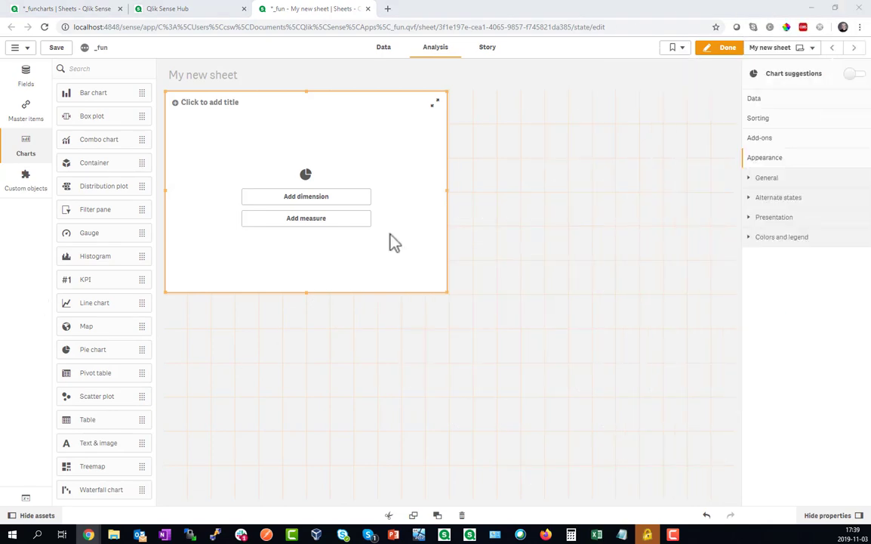
pyautogui.click(307, 198)
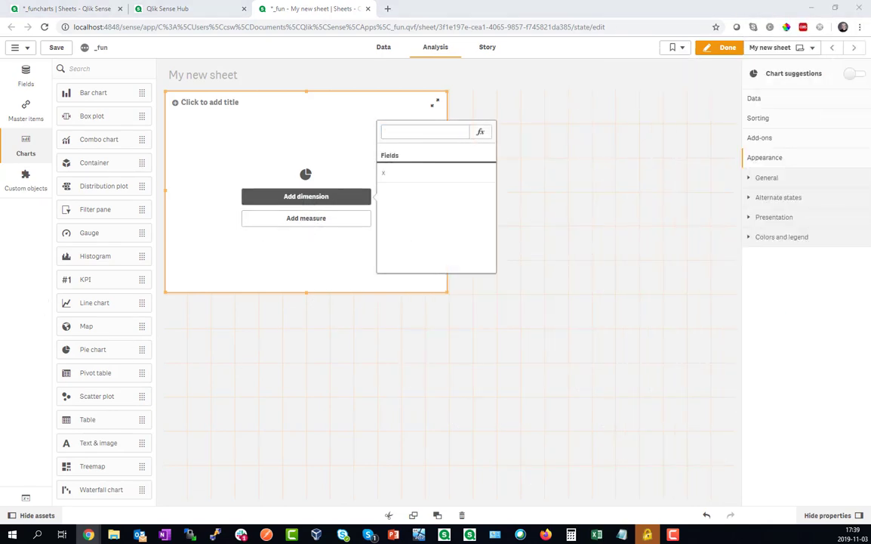
pyautogui.click(398, 150)
pyautogui.press('Return')
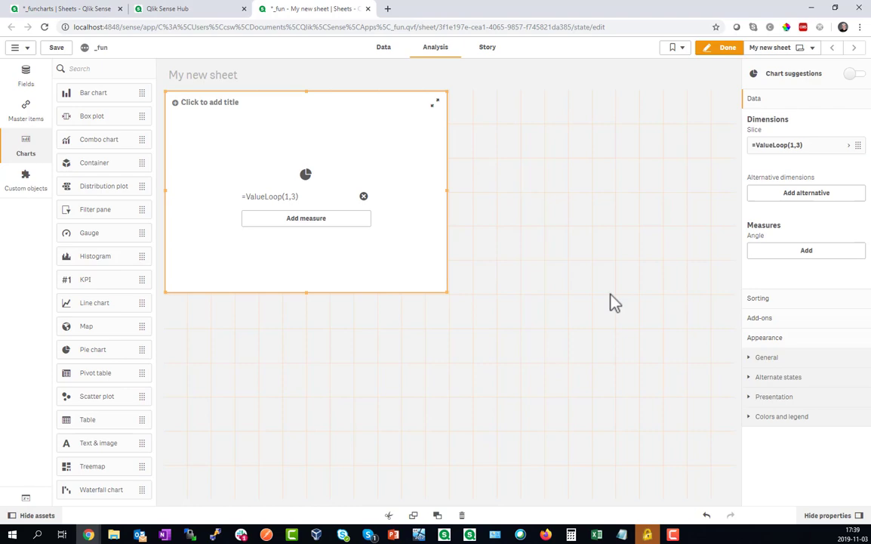
pyautogui.click(306, 223)
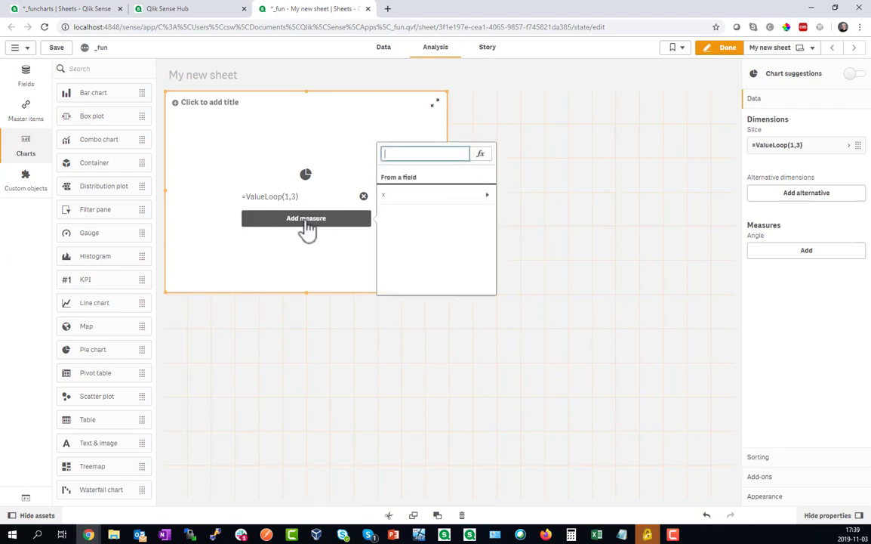
pyautogui.write('1')
pyautogui.press('Return')
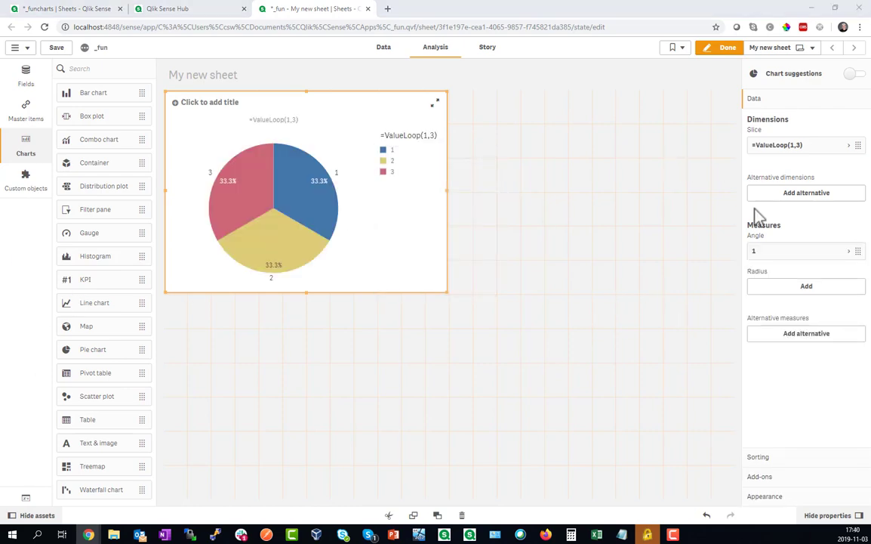
# Turn the pie into a donut and adjust its corner rounding and ring thickness
pyautogui.click(765, 496)
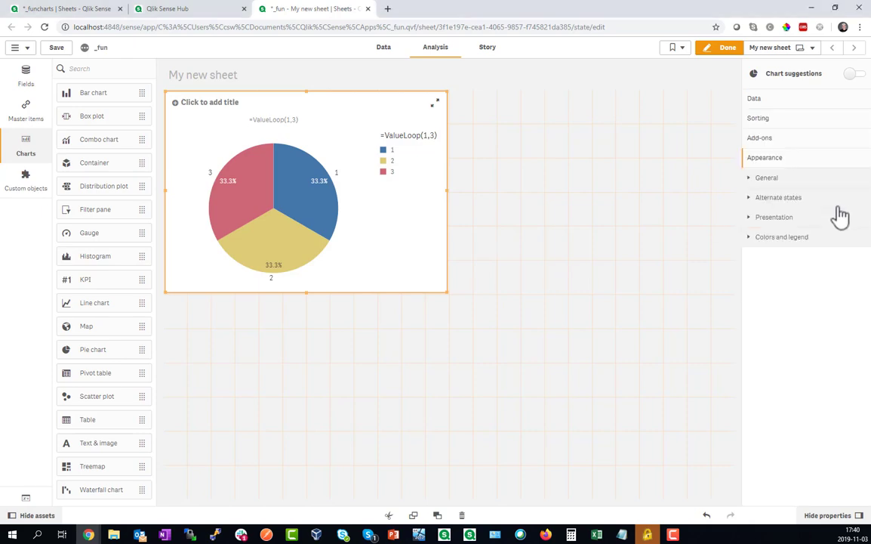
pyautogui.click(799, 221)
pyautogui.click(841, 253)
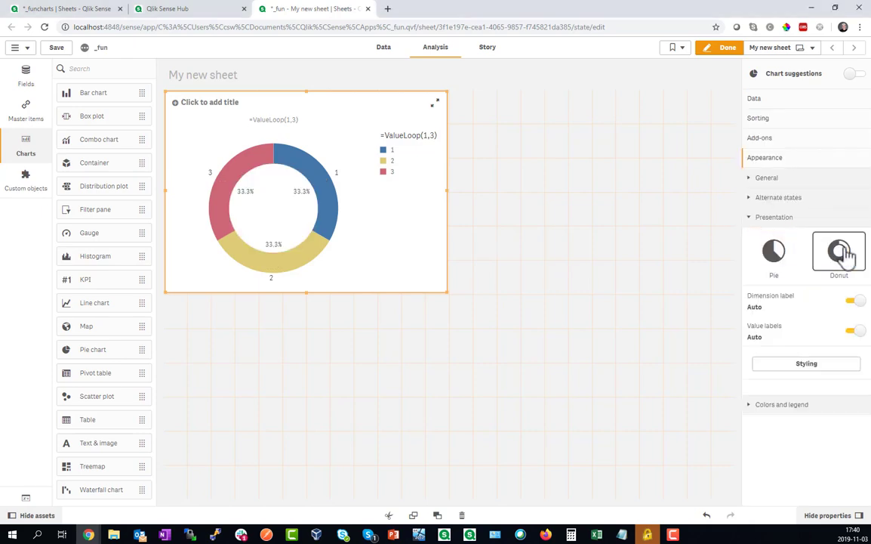
pyautogui.click(807, 364)
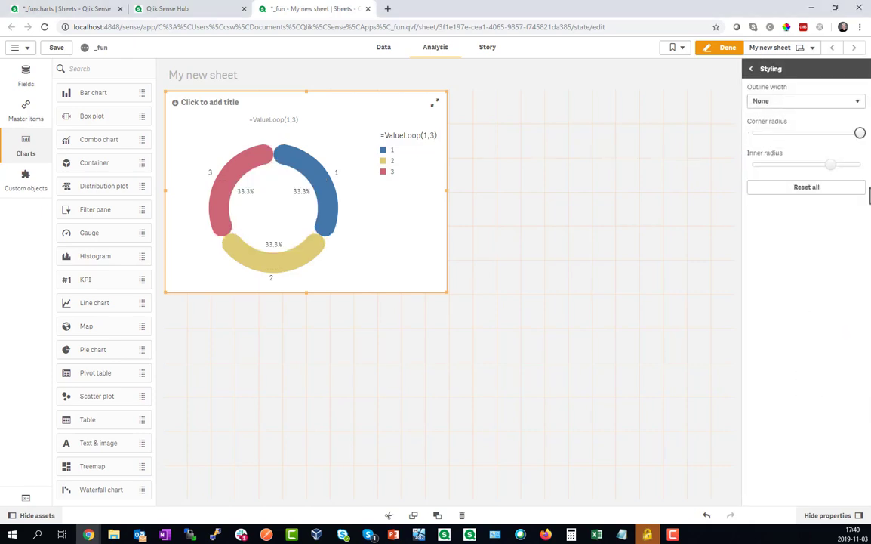
pyautogui.moveTo(838, 176)
pyautogui.mouseDown()
pyautogui.moveTo(847, 181)
pyautogui.moveTo(838, 179)
pyautogui.mouseUp()
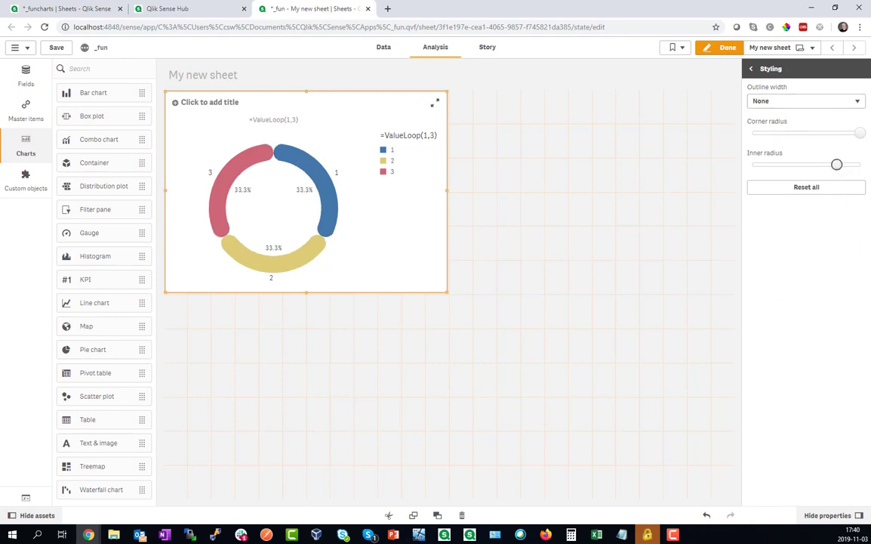
# Colour the donut by the expression =If(Rowno()=2,'#fff','#DA7F59')
pyautogui.click(753, 69)
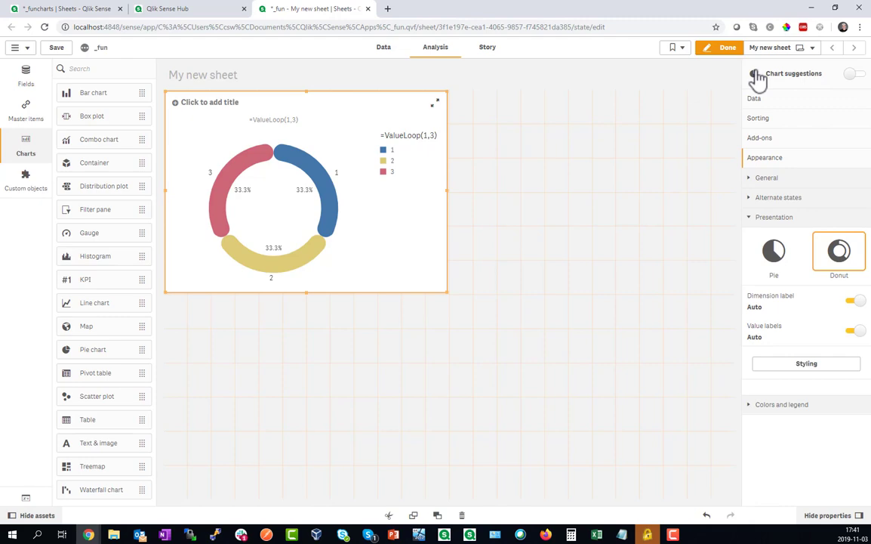
pyautogui.click(766, 410)
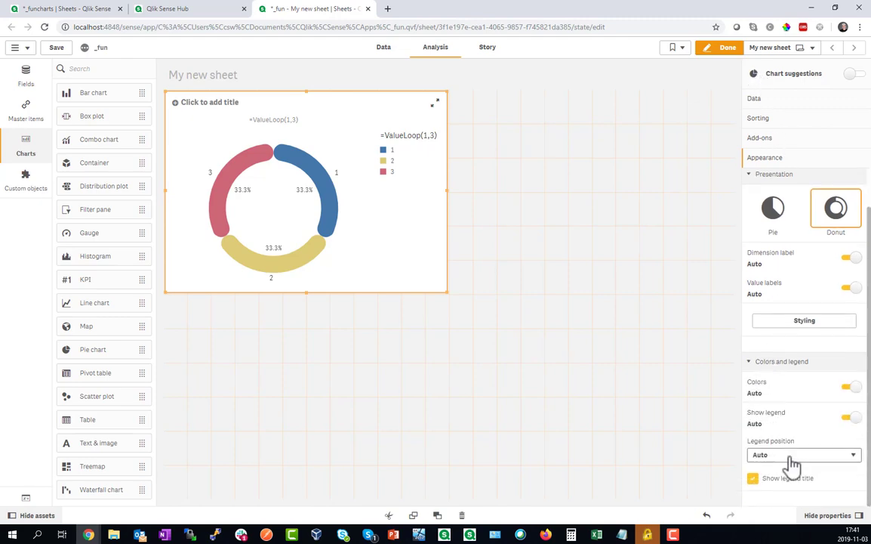
pyautogui.click(847, 387)
pyautogui.click(848, 455)
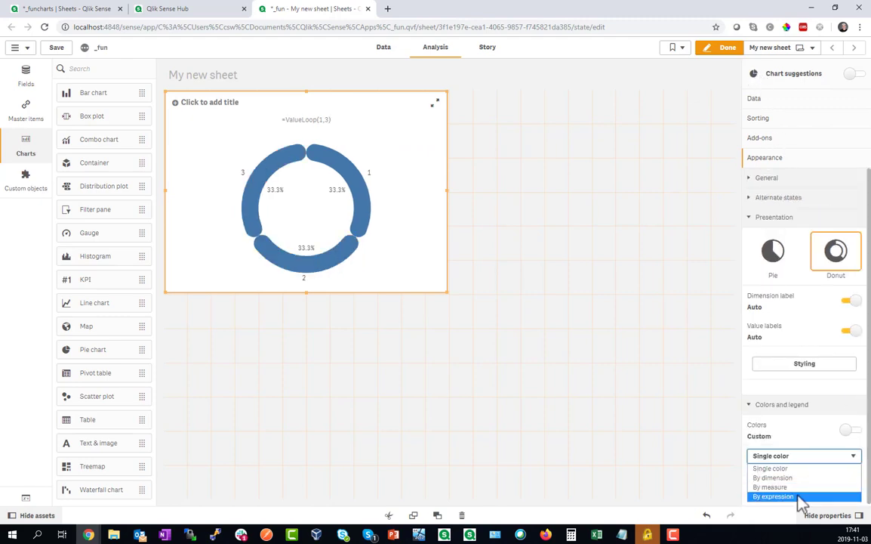
pyautogui.click(800, 499)
pyautogui.click(850, 491)
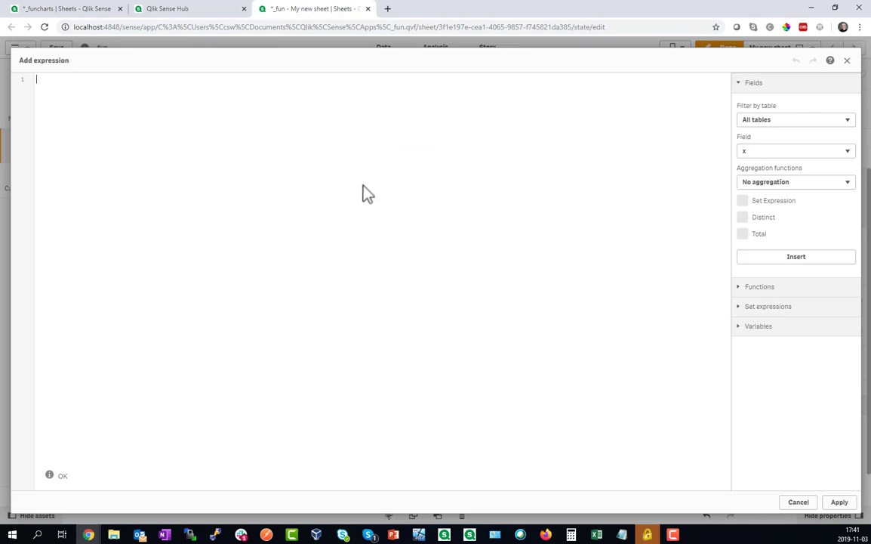
pyautogui.write("=If(Rowno()=2,'#fff','#DA7F59')")
pyautogui.click(131, 80)
pyautogui.click(838, 501)
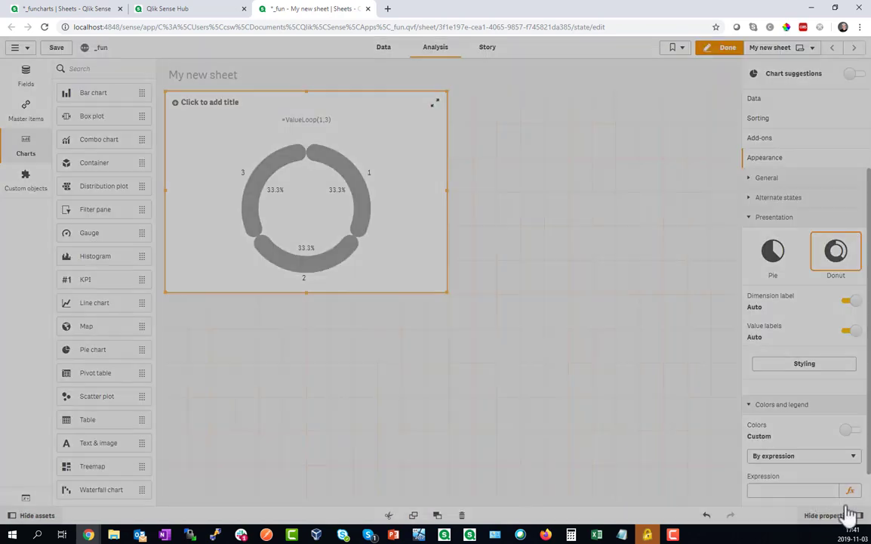
# Turn off dimension and value labels, then move and shrink the chart into the upper right
pyautogui.click(853, 301)
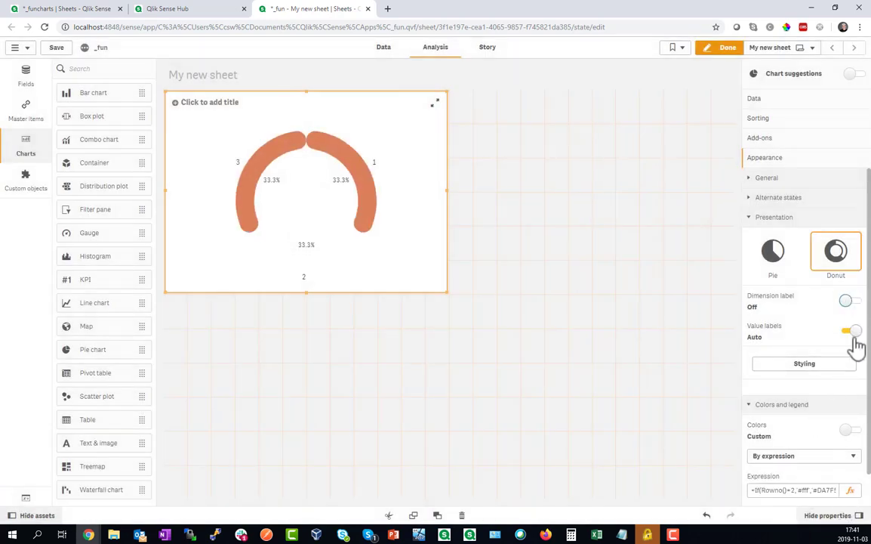
pyautogui.click(850, 332)
pyautogui.click(850, 356)
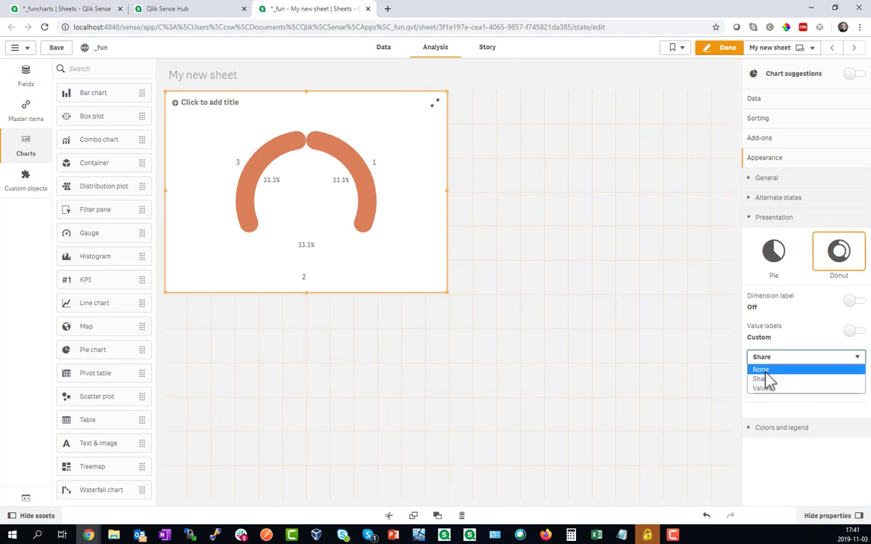
pyautogui.click(767, 380)
pyautogui.moveTo(290, 210); pyautogui.dragTo(472, 227)
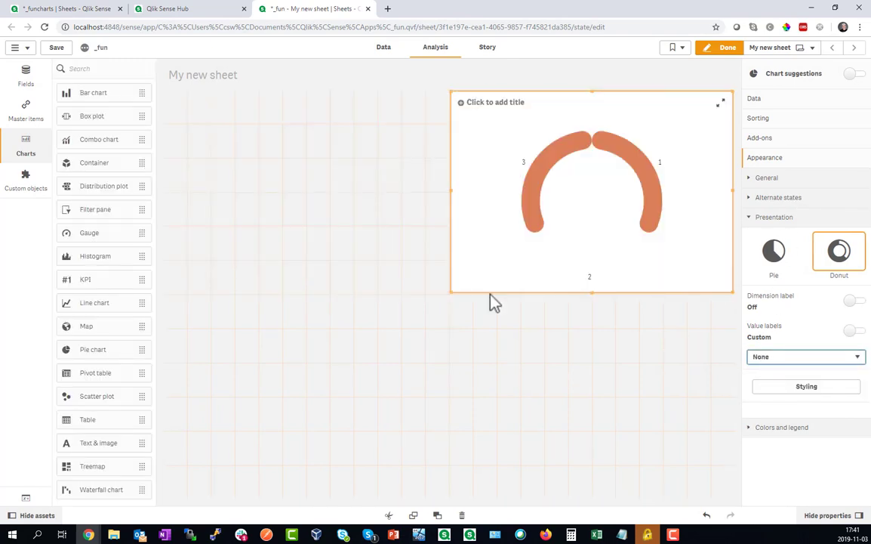
pyautogui.moveTo(453, 302); pyautogui.dragTo(593, 208)
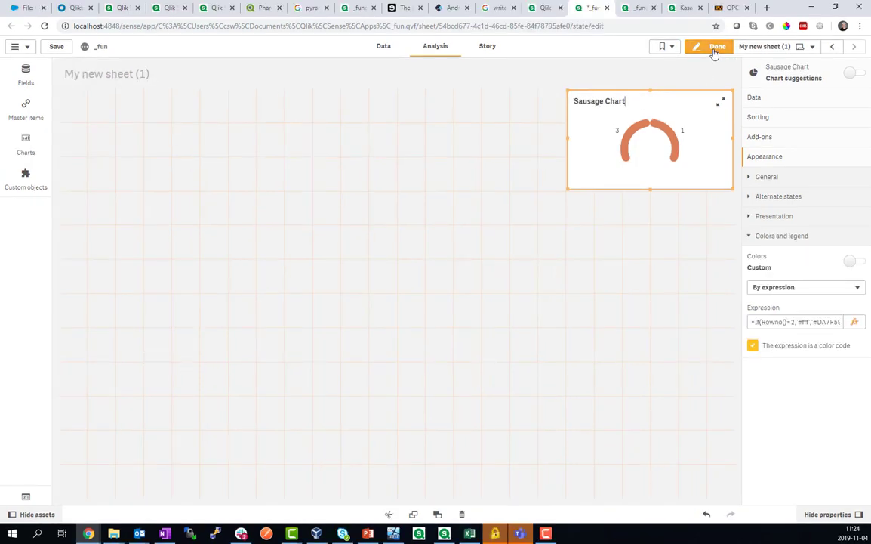
# Leave edit mode and open the data load editor showing the AUTOGENERATE(1000) script
pyautogui.click(715, 50)
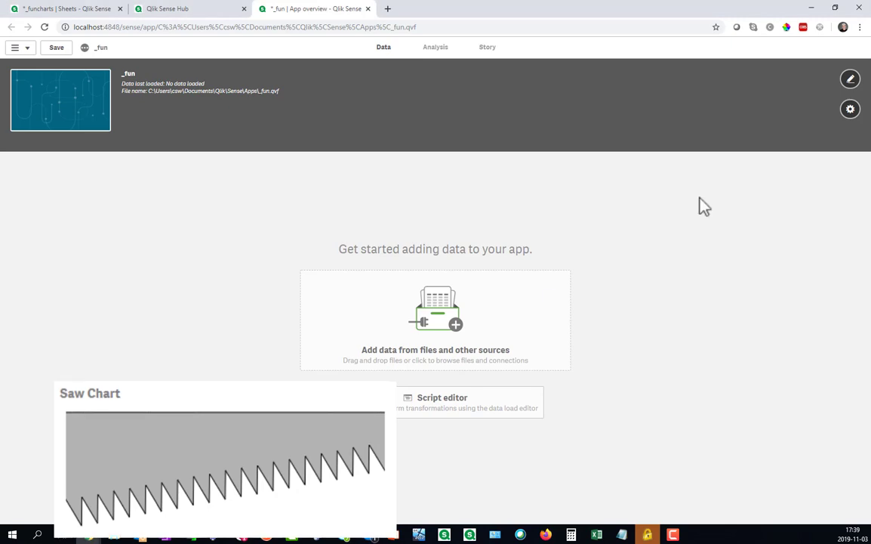
pyautogui.click(438, 419)
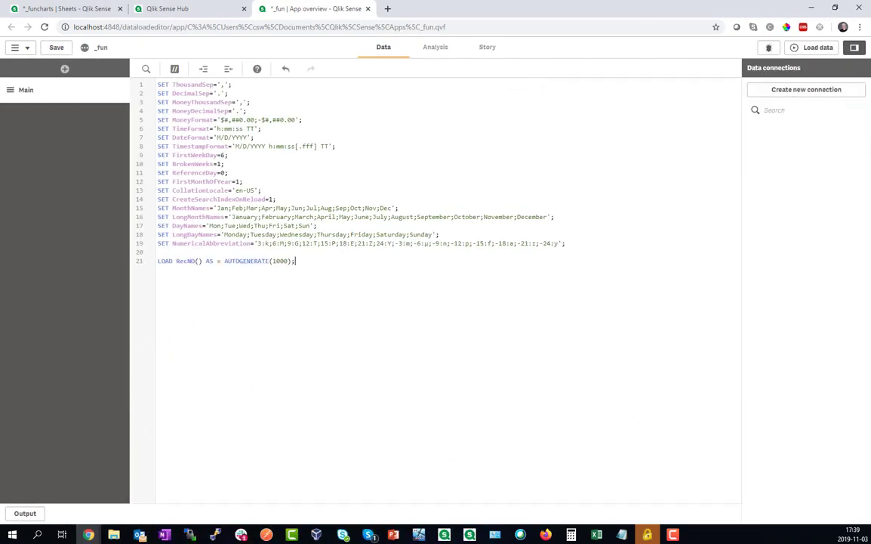
# Reload the data, return to the sheet in edit mode, and place a line chart below the Sausage Chart
pyautogui.click(815, 46)
pyautogui.click(570, 429)
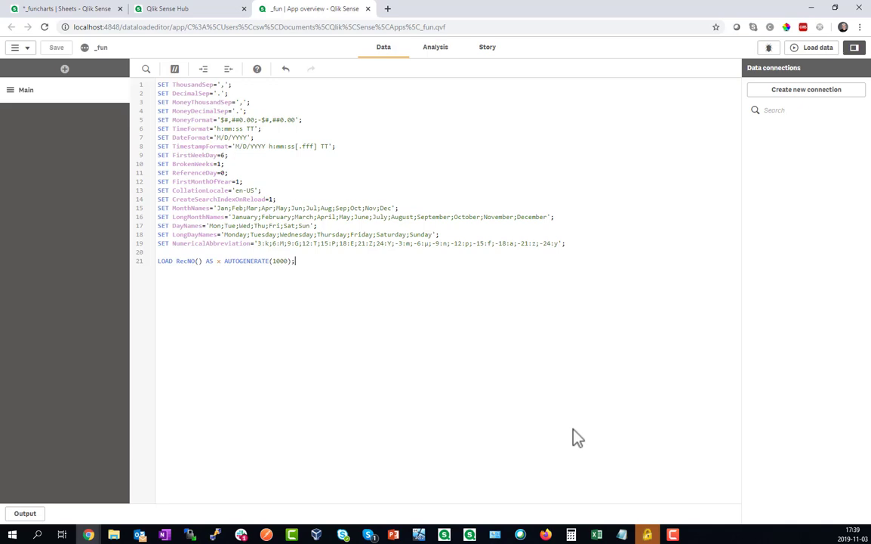
pyautogui.click(434, 50)
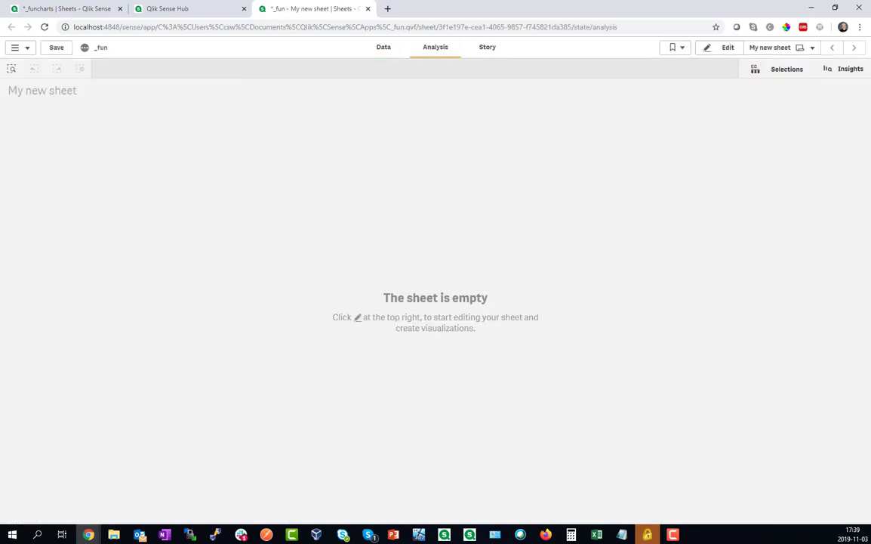
pyautogui.click(729, 48)
pyautogui.click(25, 151)
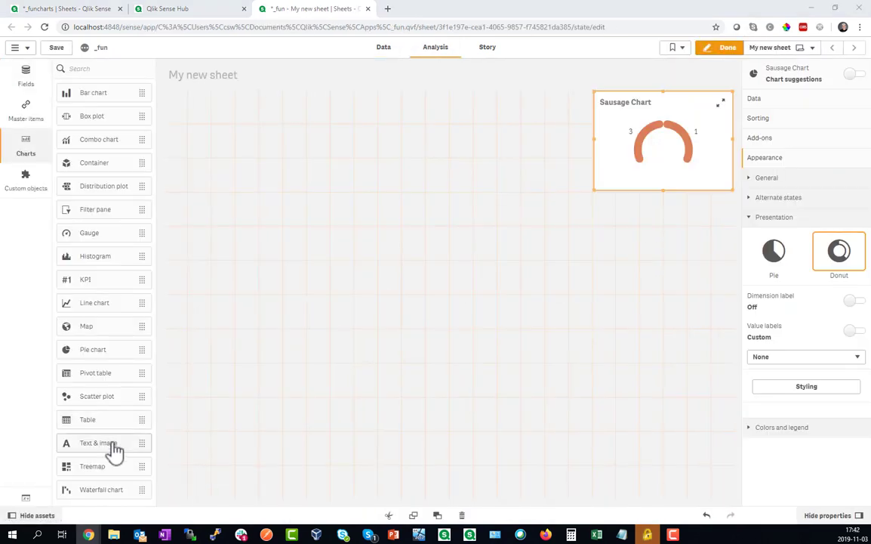
pyautogui.moveTo(95, 303); pyautogui.dragTo(655, 244)
# Give the line chart dimension x and measure =If(Mod(x,50)=1,-3,If(Mod(x,50)=0,-4))
pyautogui.click(664, 248)
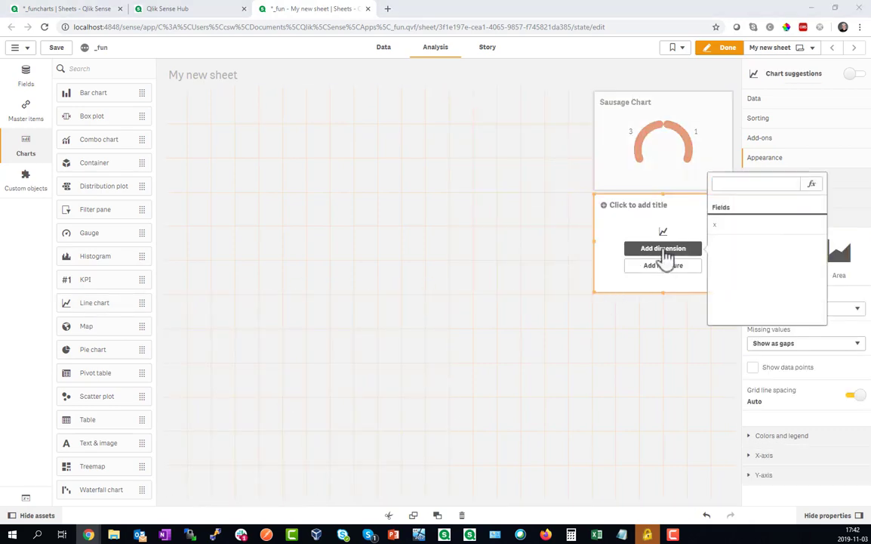
pyautogui.click(721, 234)
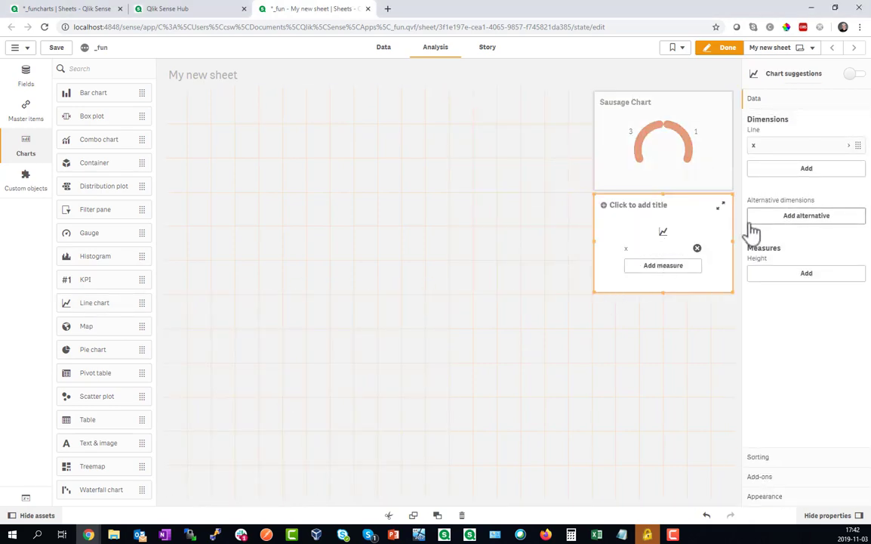
pyautogui.click(663, 268)
pyautogui.click(812, 204)
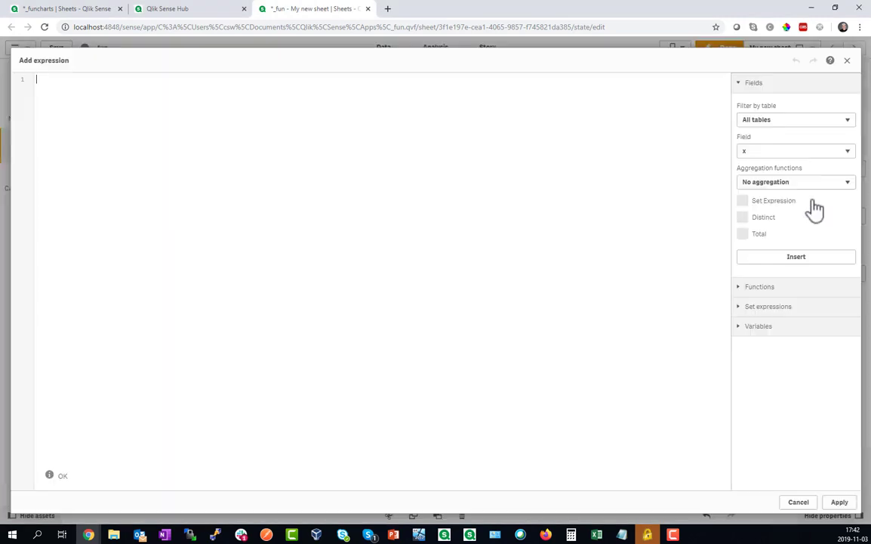
pyautogui.write('=If(Mod(x,50)=1,-3 ,If(Mod(x,50)=0,-4))')
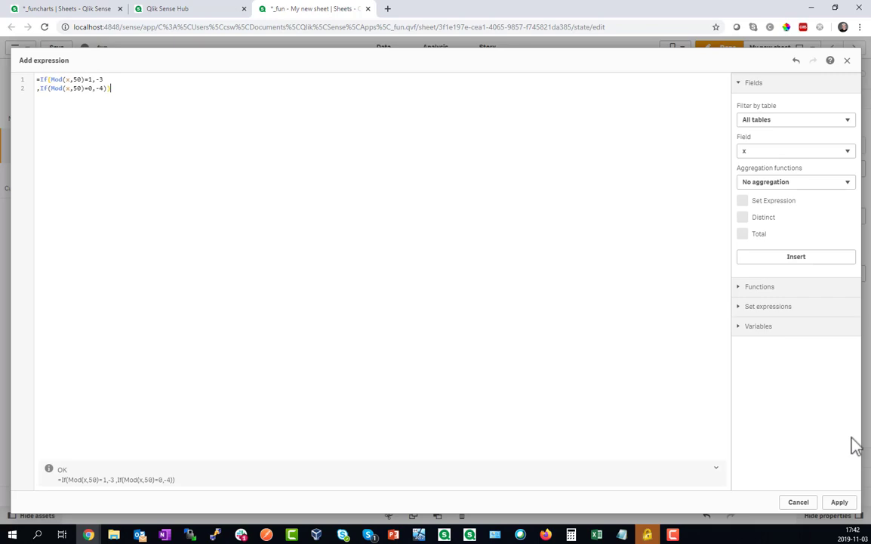
pyautogui.click(840, 503)
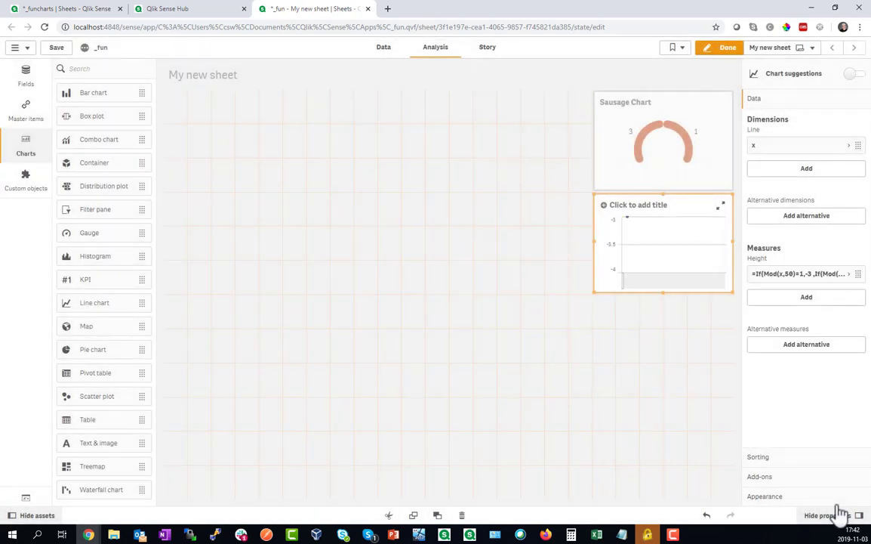
# Turn the line chart into an area chart and set its x-axis to a continuous scale
pyautogui.click(775, 496)
pyautogui.click(841, 261)
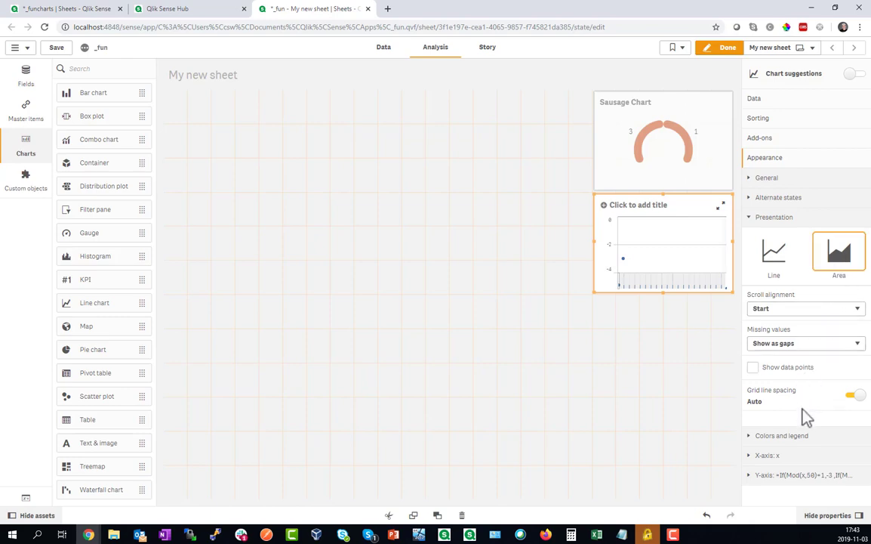
pyautogui.click(768, 455)
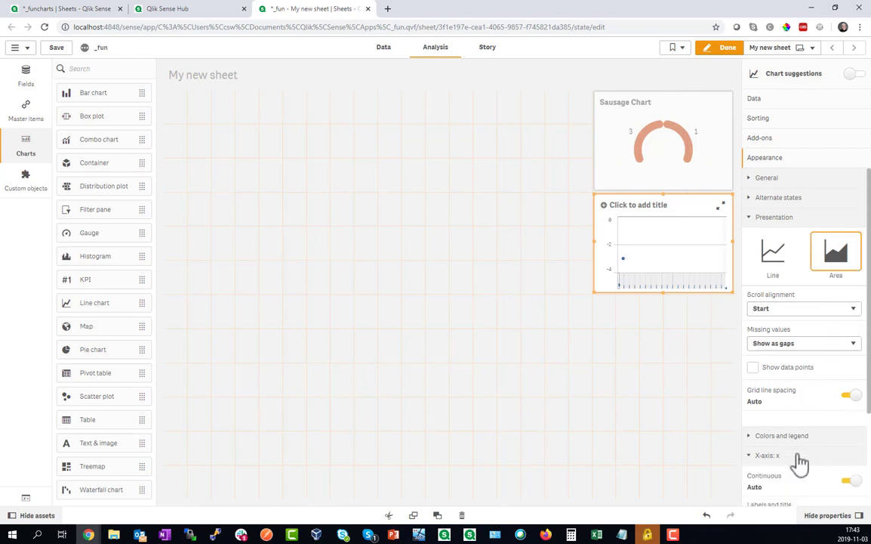
pyautogui.scroll(-2, 801, 463)
pyautogui.click(853, 353)
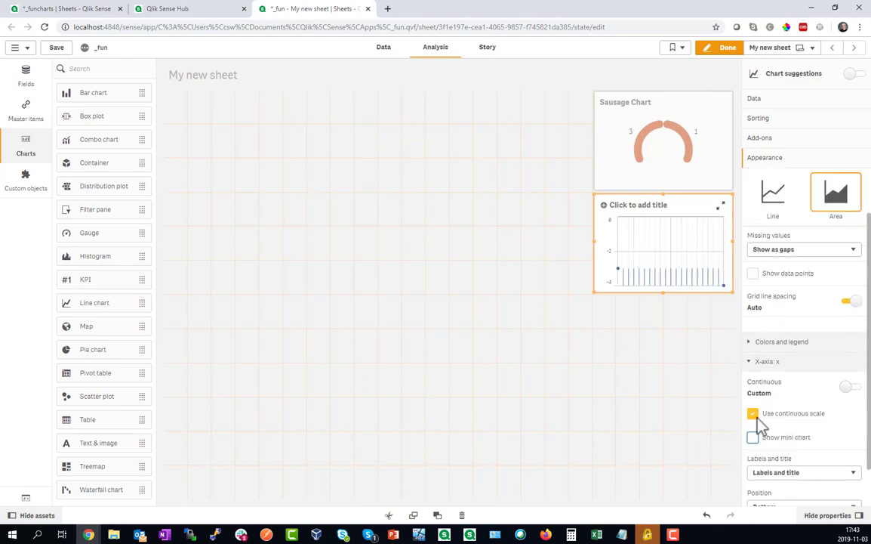
# Show missing values as connections, then review sorting and return to the Data section
pyautogui.click(776, 250)
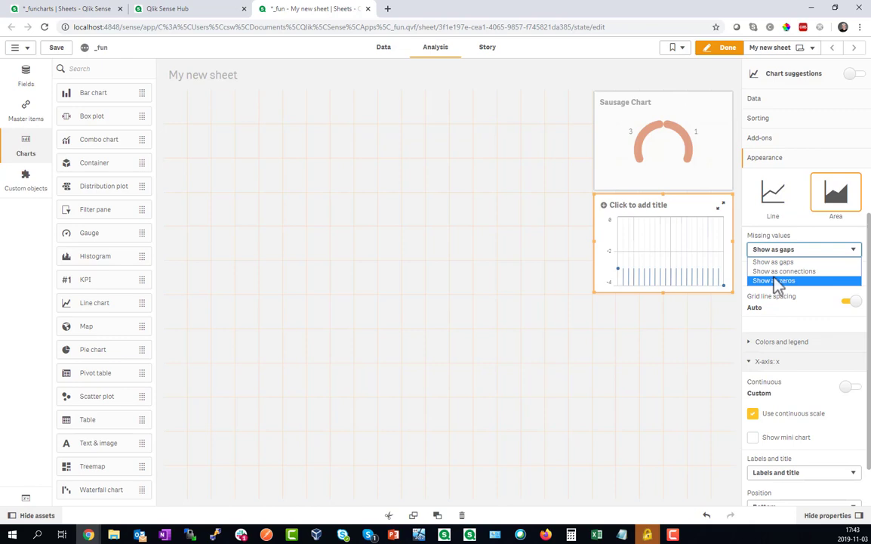
pyautogui.click(785, 271)
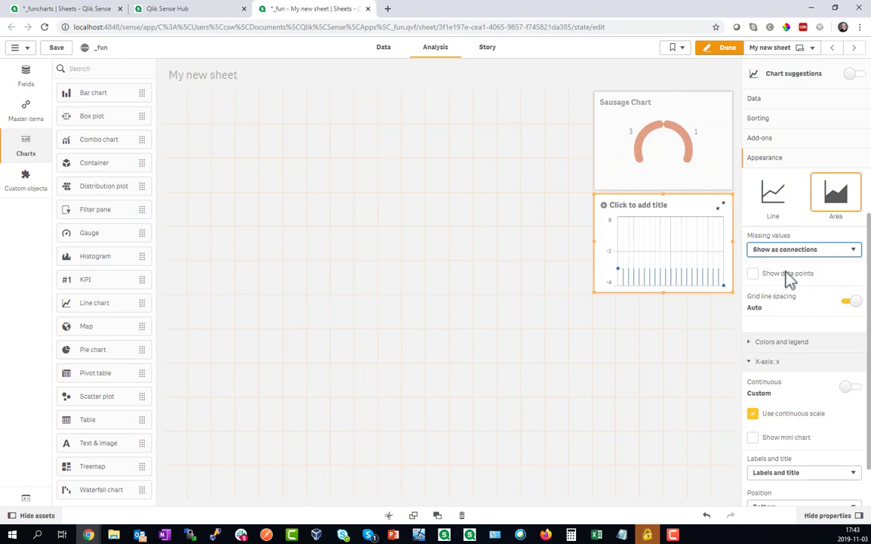
pyautogui.click(778, 121)
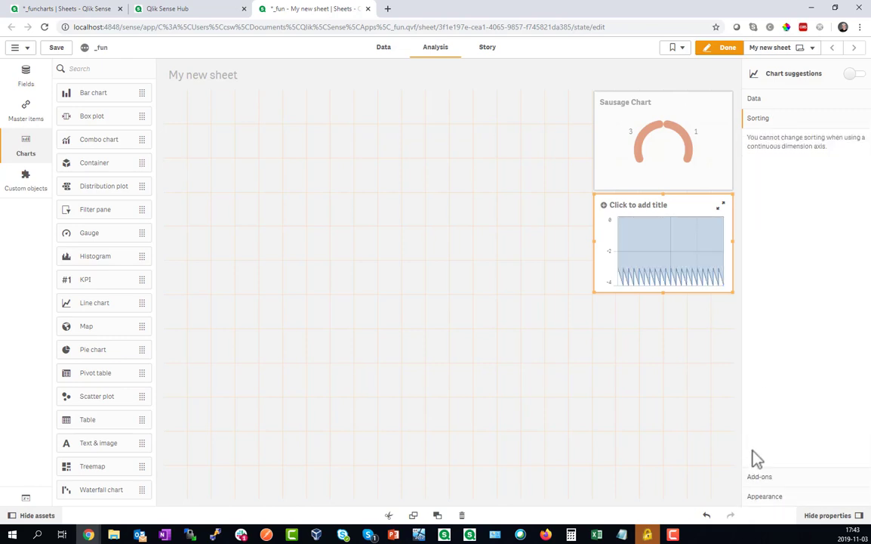
pyautogui.click(759, 101)
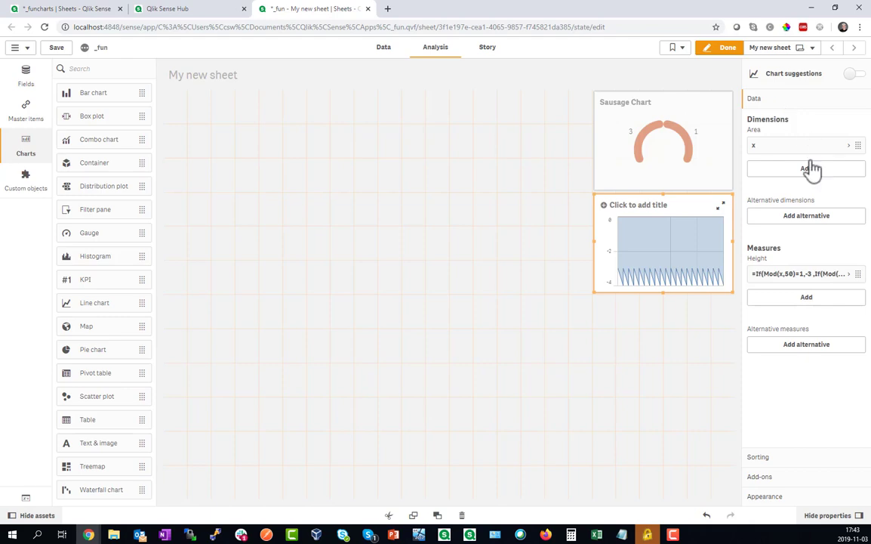
# Append +x/500 to both the -3 and -4 branches of the Height measure expression
pyautogui.click(851, 276)
pyautogui.click(845, 308)
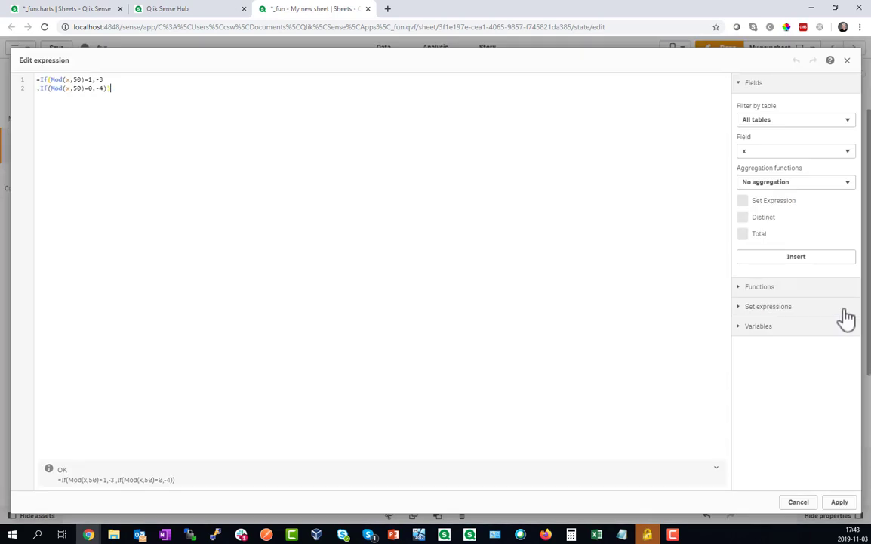
pyautogui.click(105, 78)
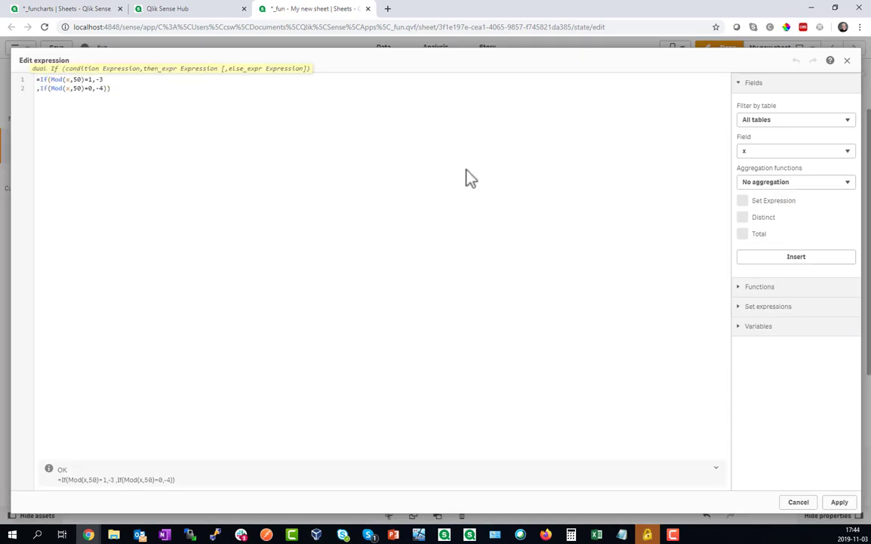
pyautogui.write('+x/')
pyautogui.press('BackSpace')
pyautogui.write('500')
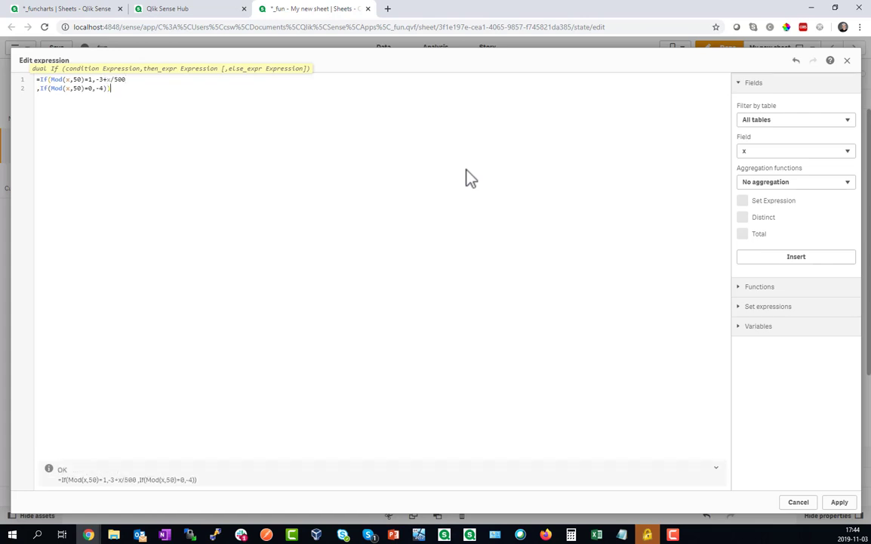
pyautogui.press('Down')
pyautogui.press('Left')
pyautogui.press('Left')
pyautogui.write('+x/500')
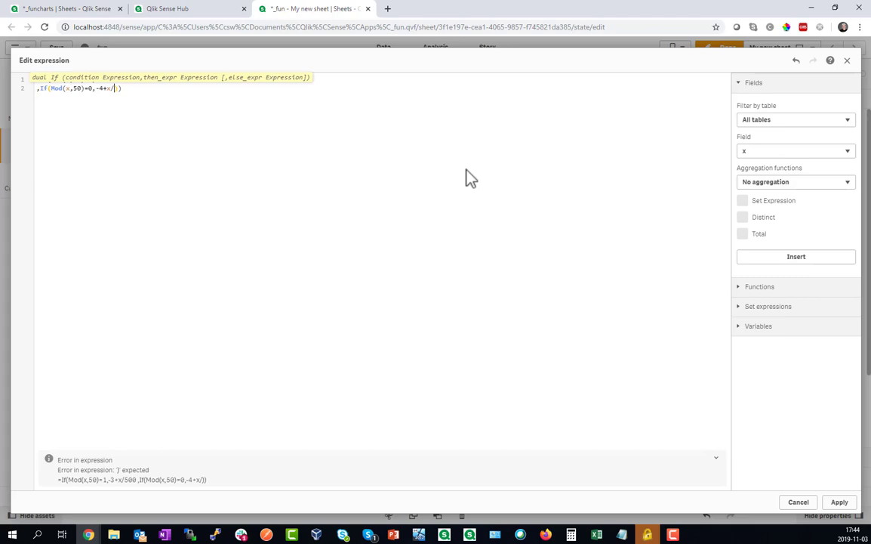
pyautogui.click(840, 502)
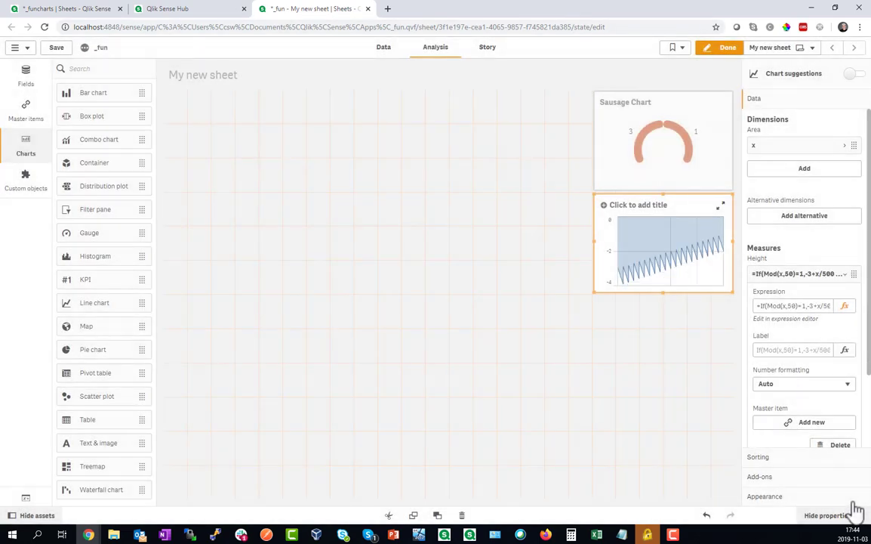
# Set the chart colour to custom black and hide the data points
pyautogui.click(784, 274)
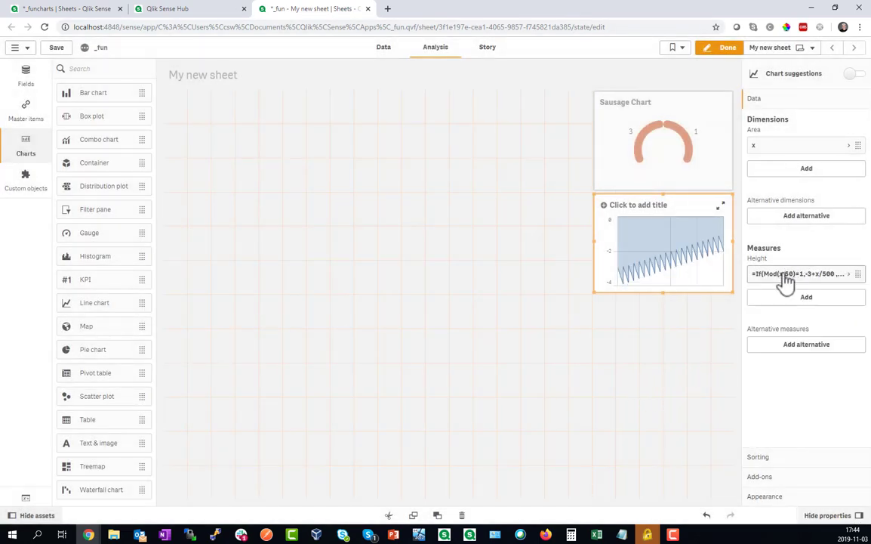
pyautogui.click(778, 497)
pyautogui.scroll(-2, 786, 453)
pyautogui.click(785, 341)
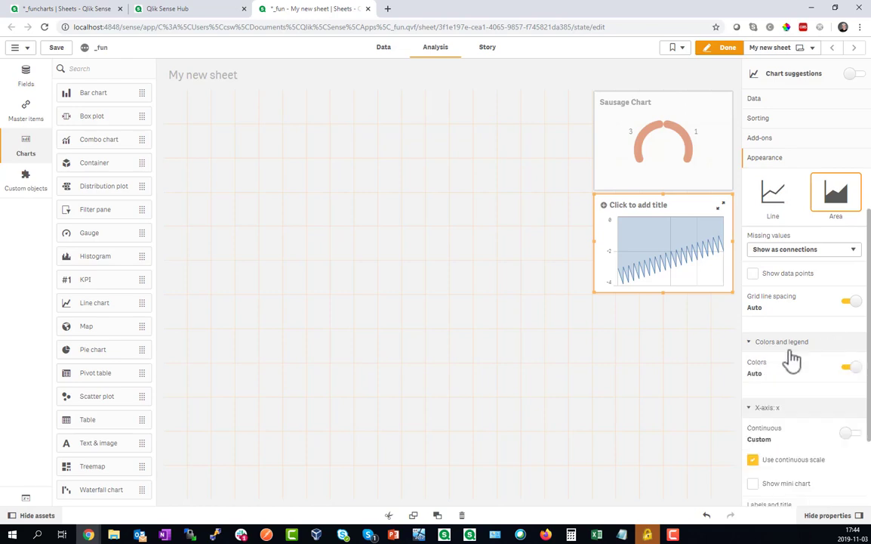
pyautogui.click(853, 370)
pyautogui.click(842, 416)
pyautogui.click(851, 344)
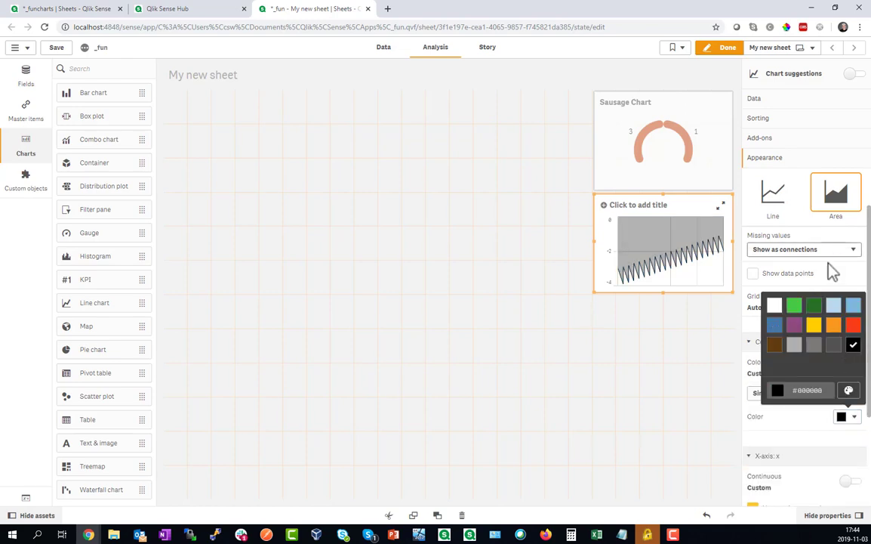
pyautogui.click(831, 274)
pyautogui.click(828, 278)
# Set the y-axis labels and title to None
pyautogui.scroll(1, 773, 267)
pyautogui.click(768, 219)
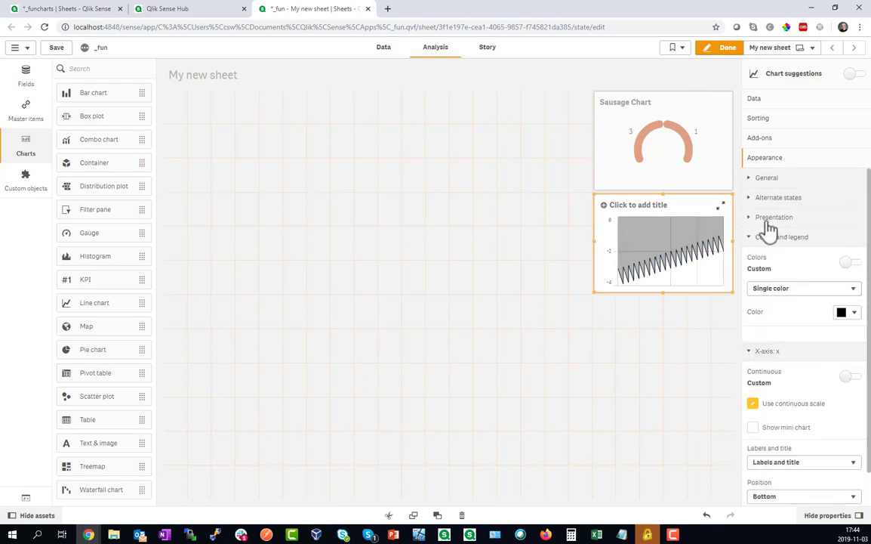
pyautogui.scroll(-1, 784, 439)
pyautogui.click(778, 316)
pyautogui.click(782, 369)
pyautogui.click(788, 403)
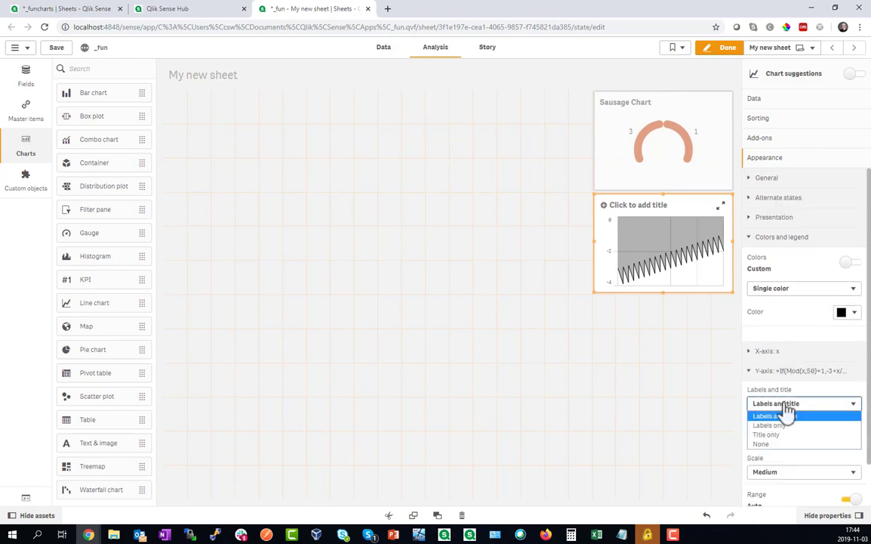
pyautogui.click(763, 443)
pyautogui.click(783, 371)
# Set grid line spacing to No lines and title the chart Saw Chart
pyautogui.click(785, 203)
pyautogui.click(777, 303)
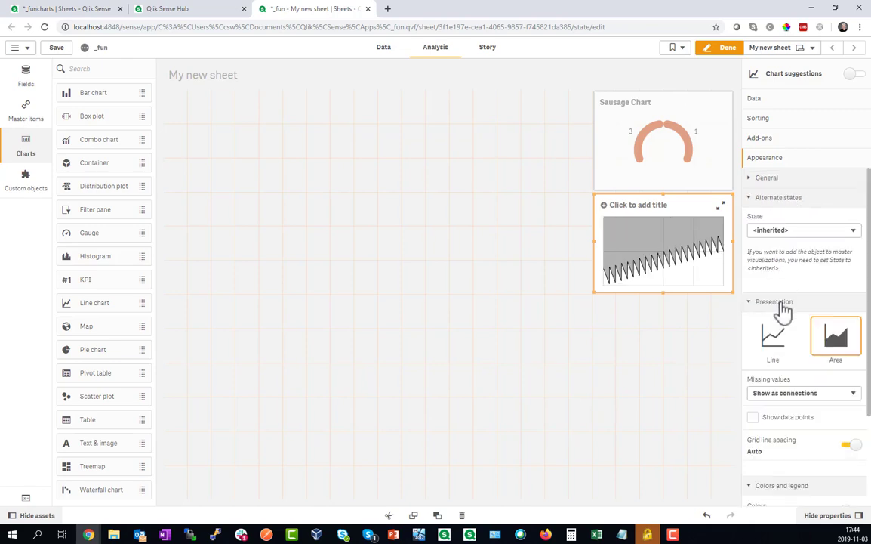
pyautogui.scroll(-2, 813, 389)
pyautogui.click(847, 393)
pyautogui.click(789, 418)
pyautogui.click(774, 432)
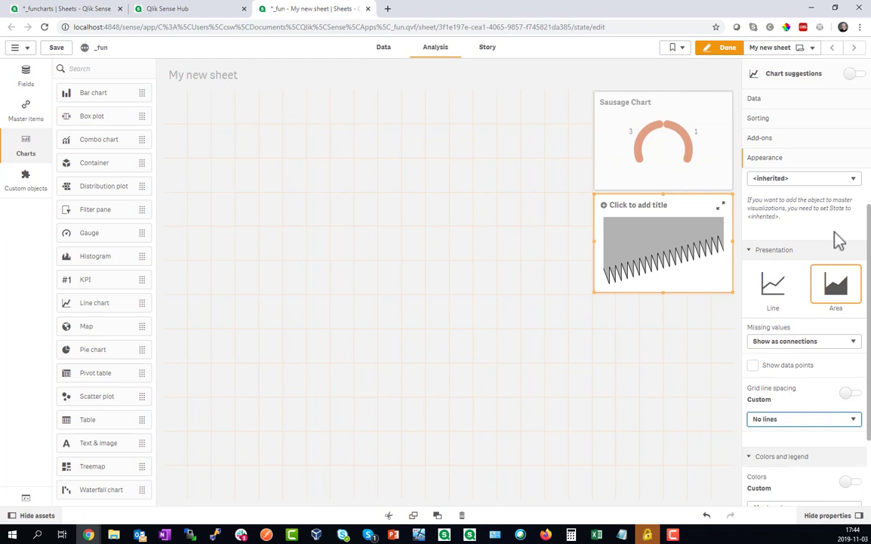
pyautogui.click(630, 204)
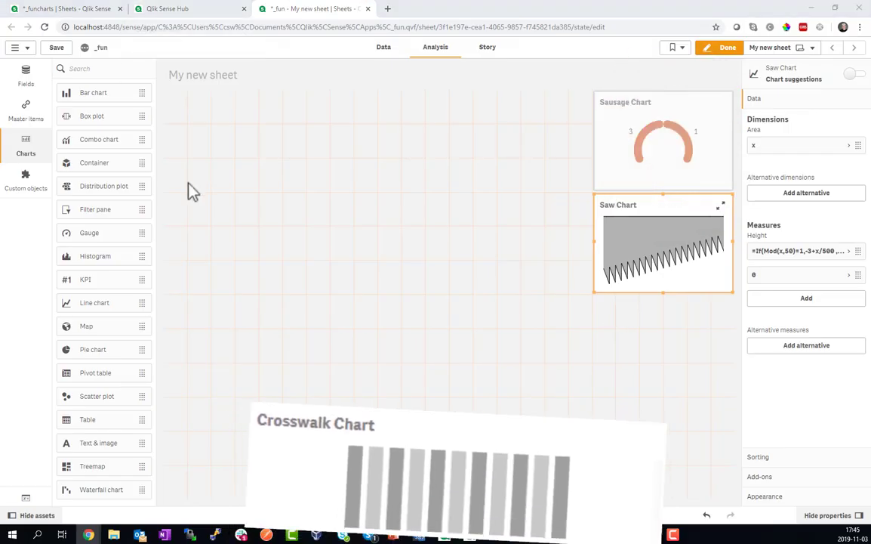
# Add a bar chart below Saw Chart with dimension =ValueLoop(1,11) and measure 1
pyautogui.moveTo(93, 93); pyautogui.dragTo(676, 364)
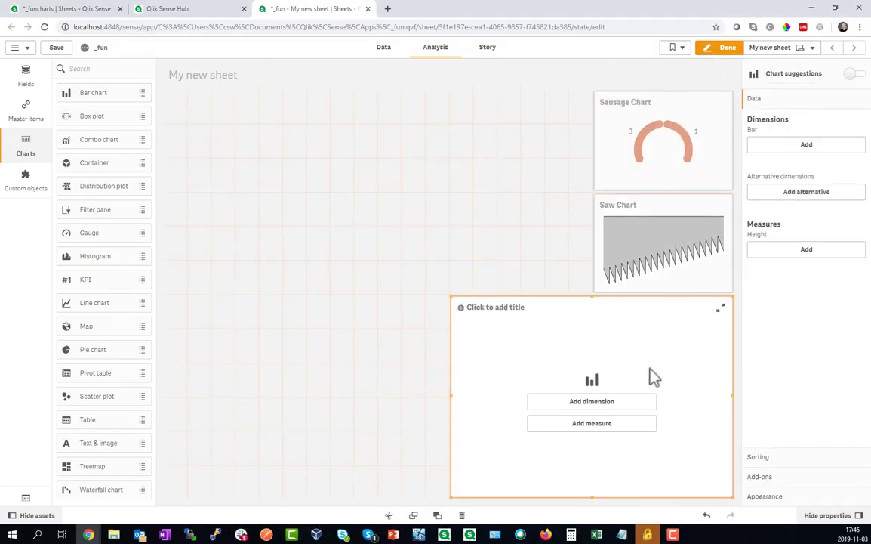
pyautogui.click(596, 407)
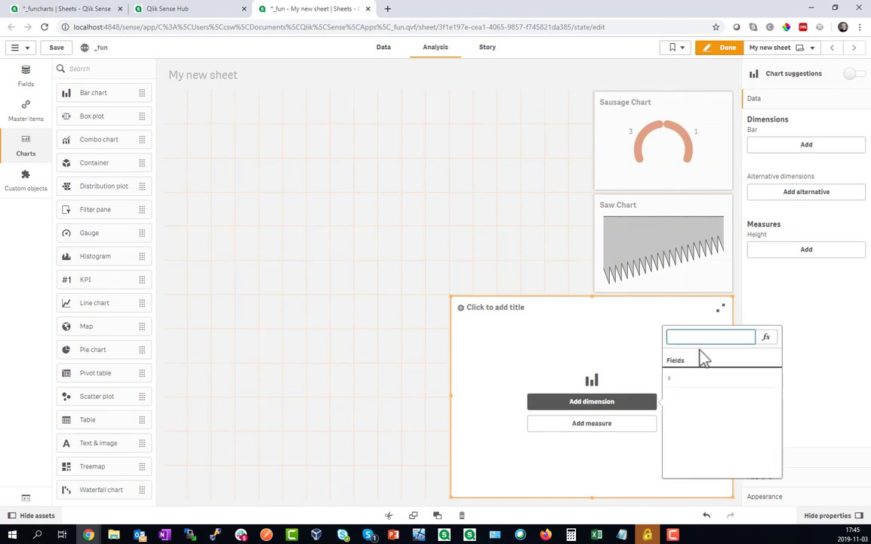
pyautogui.write('=ValueLoop(1,11)')
pyautogui.press('Return')
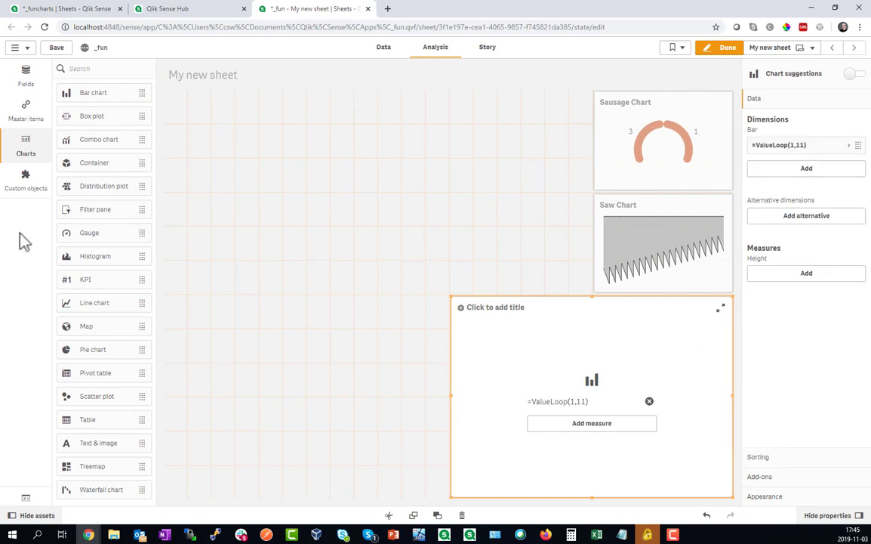
pyautogui.click(593, 425)
pyautogui.write('1')
pyautogui.press('Return')
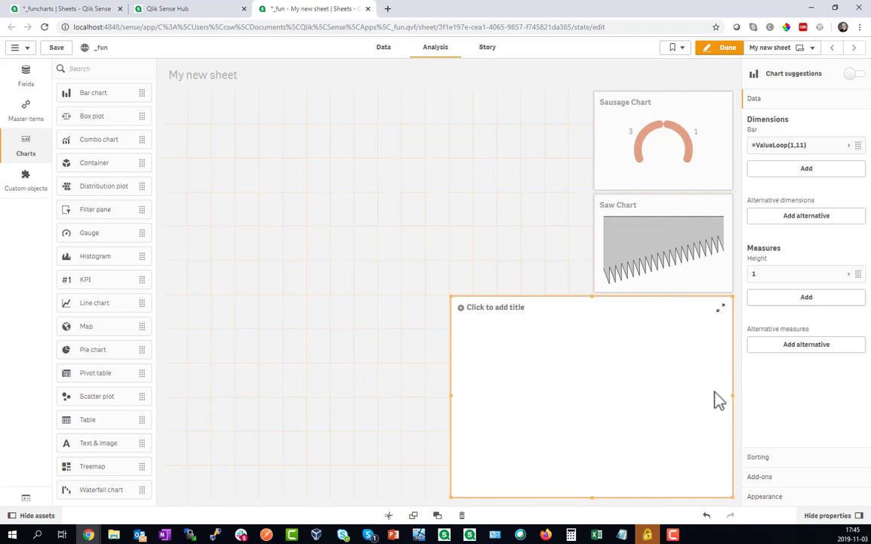
# Set the bar chart's scrollbar to None
pyautogui.click(754, 496)
pyautogui.click(806, 394)
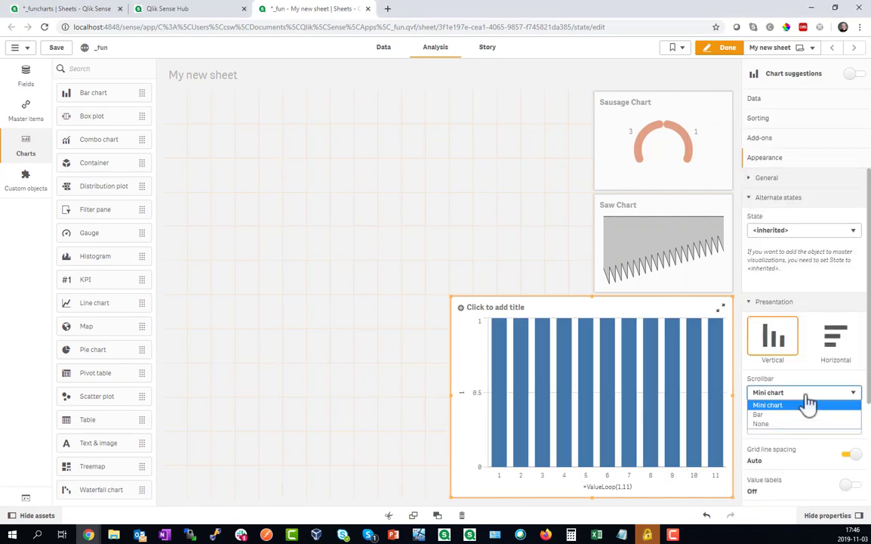
pyautogui.click(777, 425)
# Colour the bars by expression, treating the expression values as colour codes
pyautogui.scroll(-3, 810, 452)
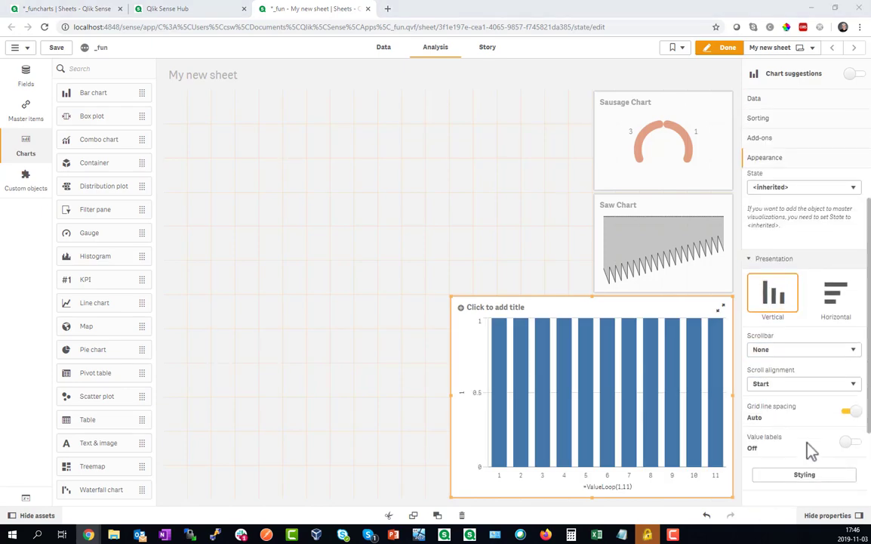
pyautogui.click(850, 442)
pyautogui.click(802, 414)
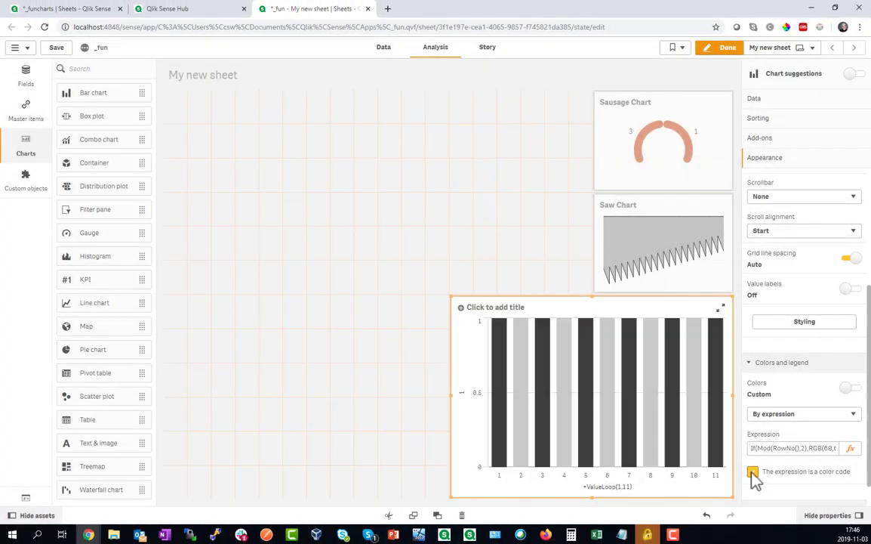
pyautogui.click(754, 473)
# Remove the grid lines and set both axes' labels and title to None
pyautogui.scroll(-1, 797, 396)
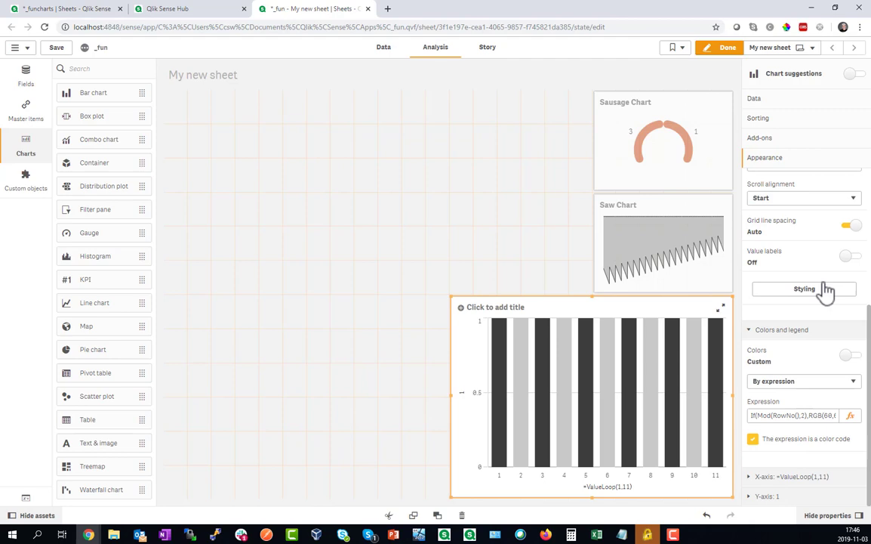
pyautogui.click(850, 225)
pyautogui.click(801, 250)
pyautogui.click(764, 262)
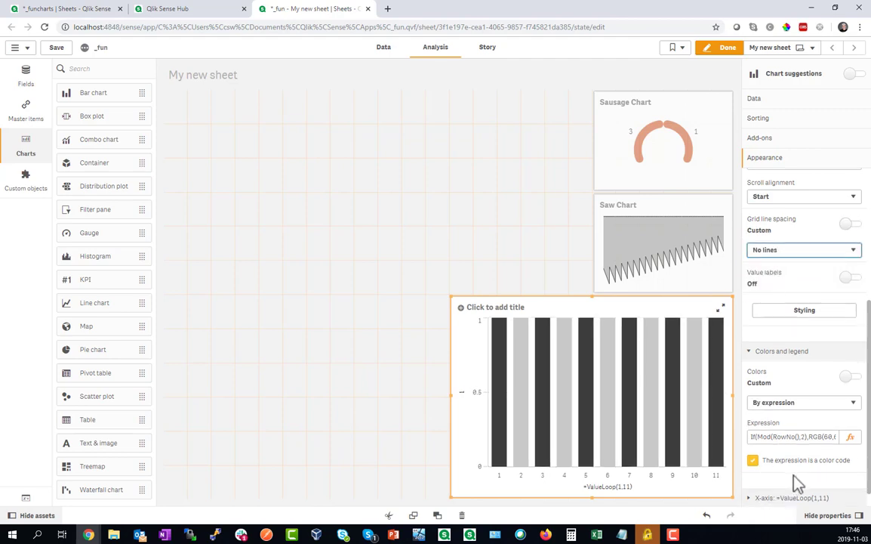
pyautogui.click(791, 499)
pyautogui.click(806, 356)
pyautogui.click(781, 405)
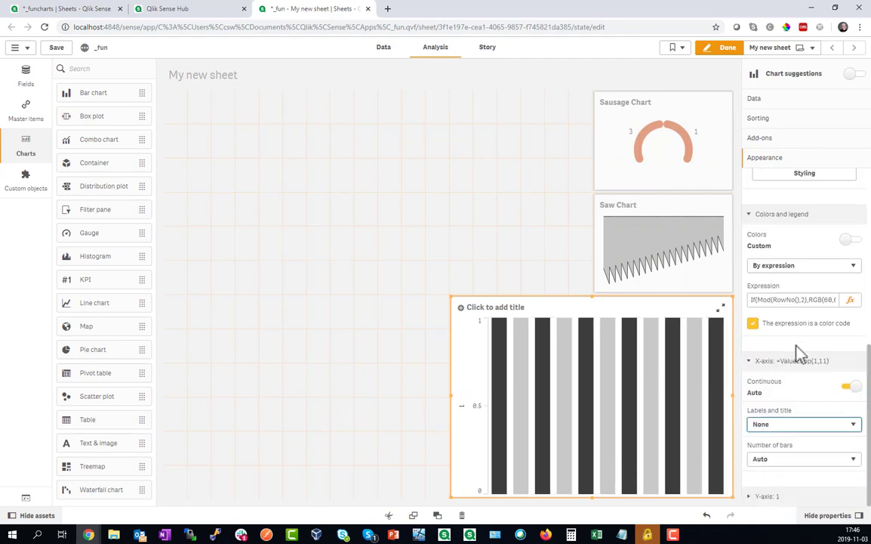
pyautogui.click(785, 496)
pyautogui.scroll(-2, 789, 468)
pyautogui.click(793, 379)
pyautogui.click(762, 420)
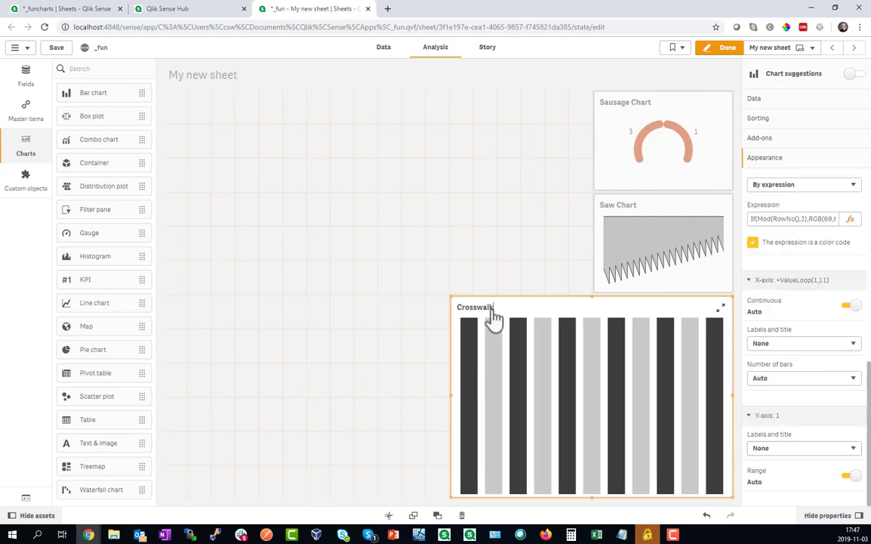
# Shrink the Crosswalk chart, then add a line chart plotting x against =Ceil(x,100)
pyautogui.moveTo(451, 492); pyautogui.dragTo(587, 383)
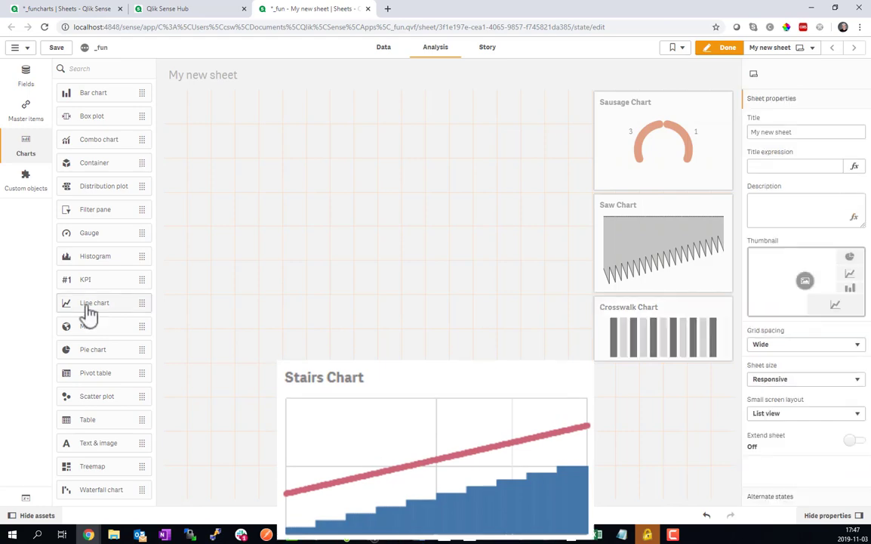
pyautogui.moveTo(88, 308); pyautogui.dragTo(676, 454)
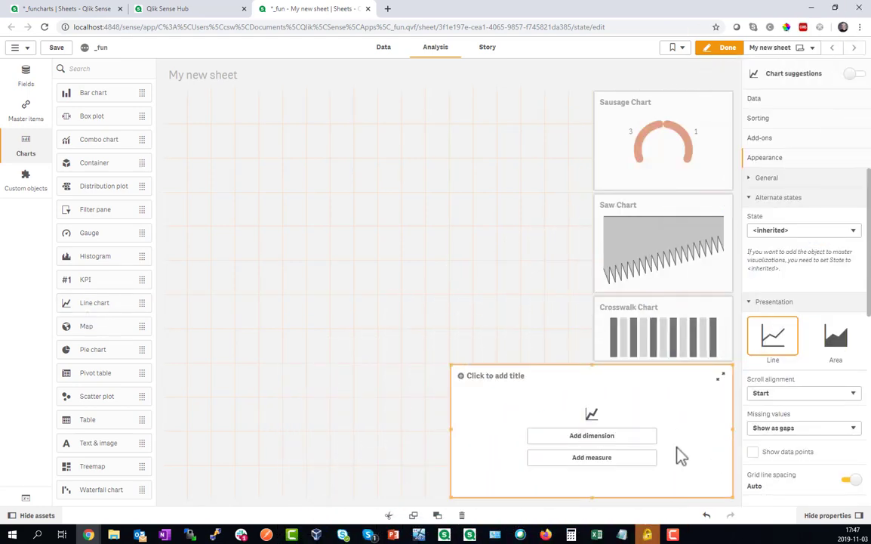
pyautogui.click(603, 439)
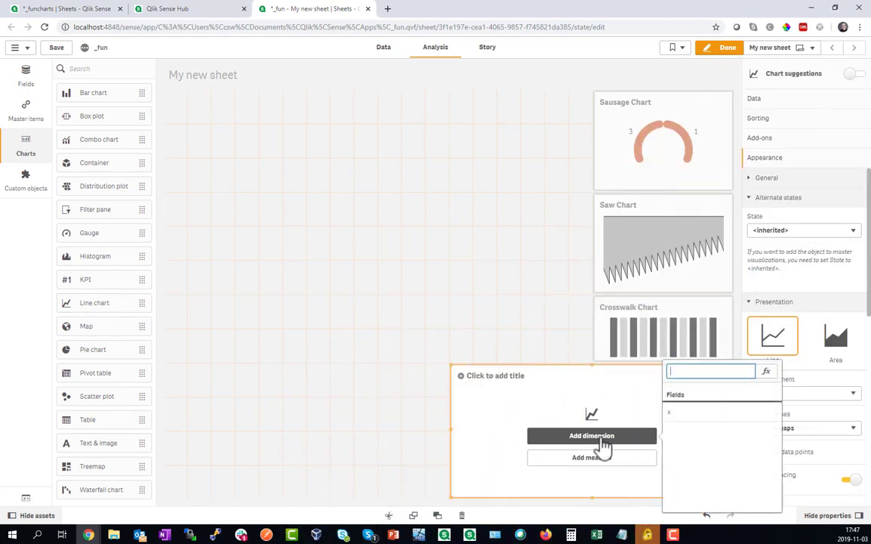
pyautogui.click(680, 416)
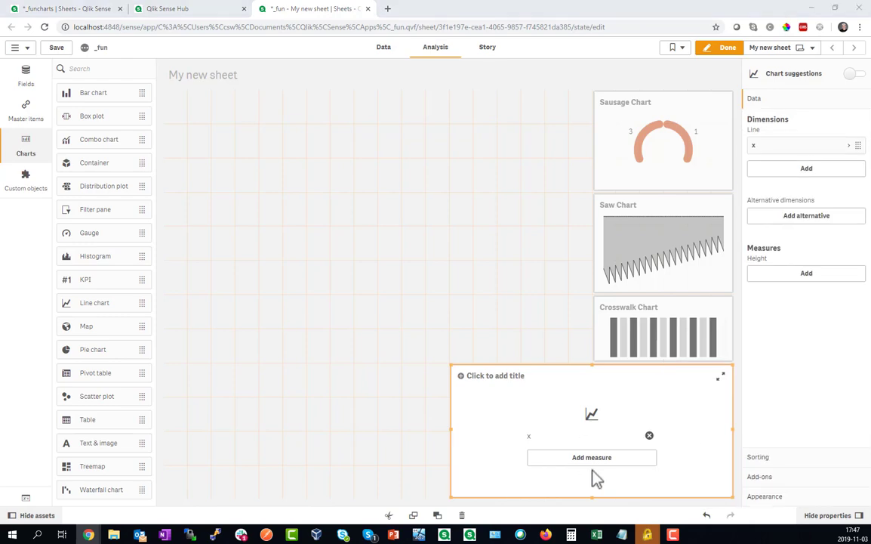
pyautogui.click(643, 457)
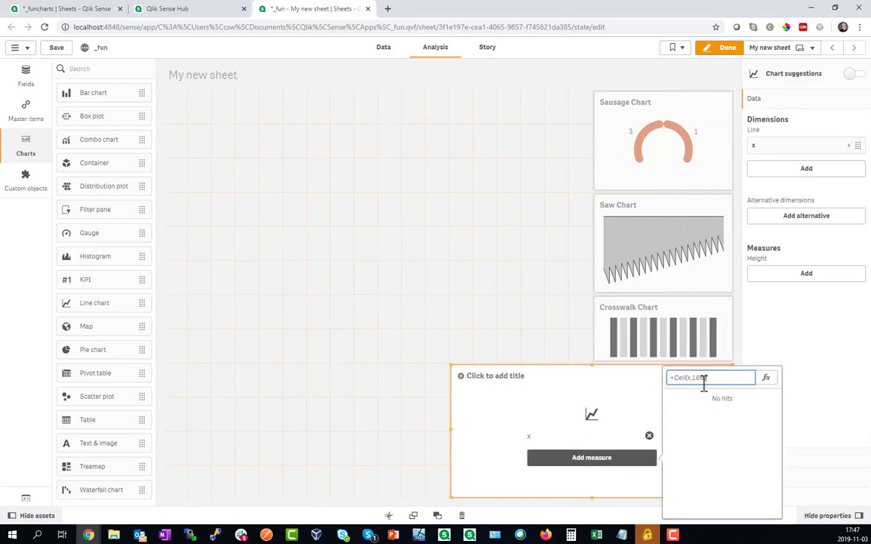
pyautogui.press('Return')
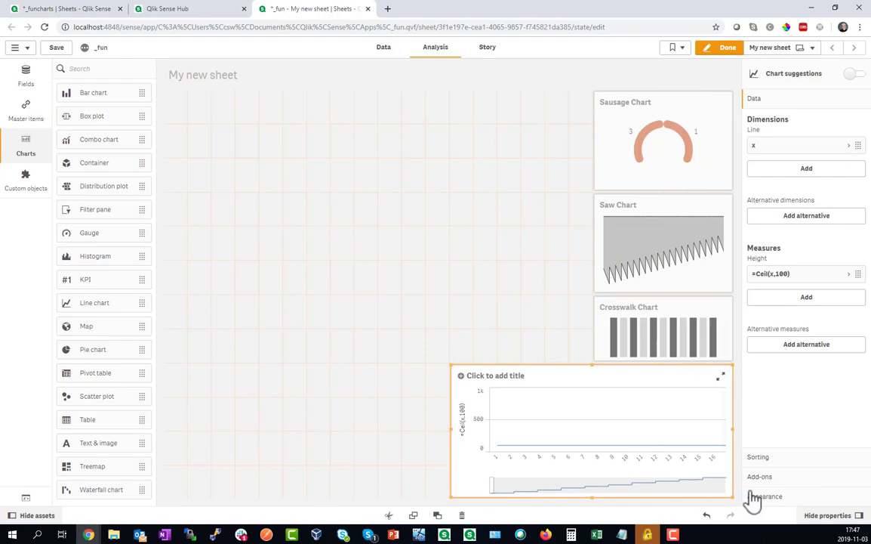
# Show missing values as connections, change the Continuous x-axis setting, hide the mini chart, and fill the area
pyautogui.click(786, 499)
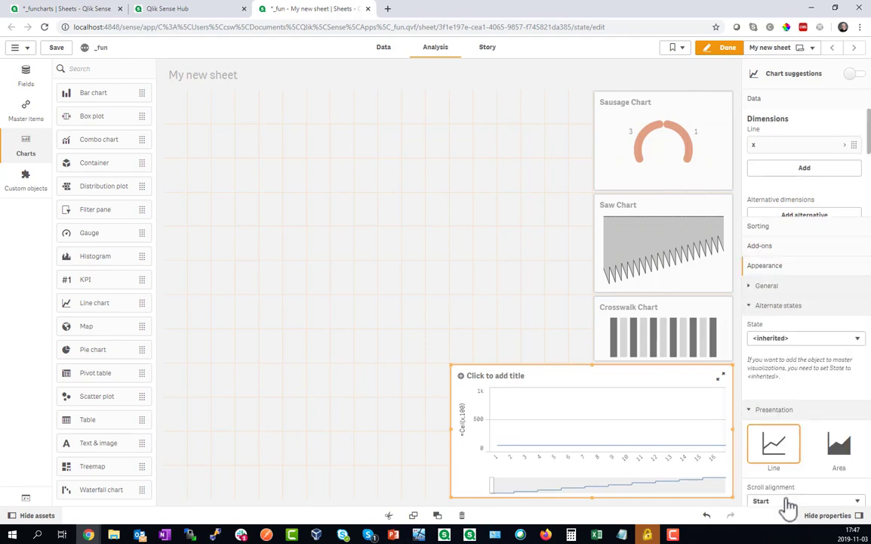
pyautogui.click(793, 428)
pyautogui.click(793, 452)
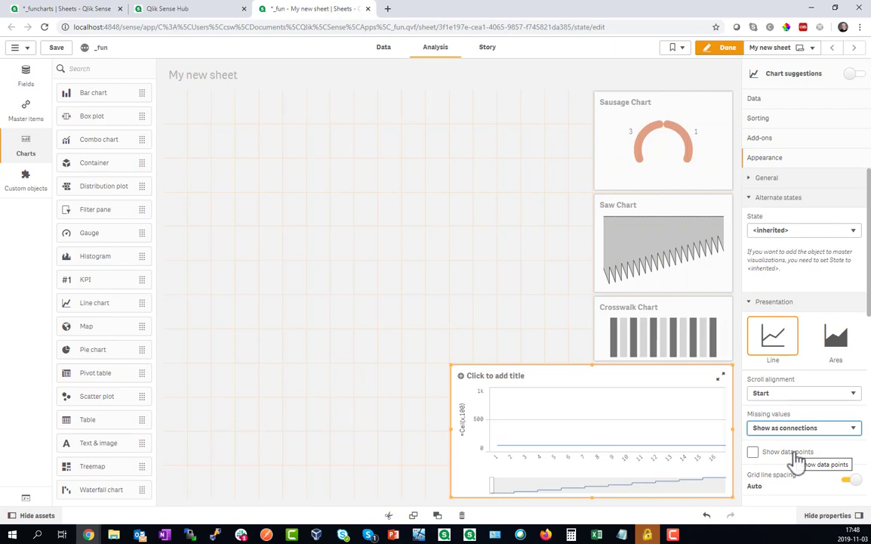
pyautogui.scroll(-3, 807, 464)
pyautogui.scroll(-3, 812, 464)
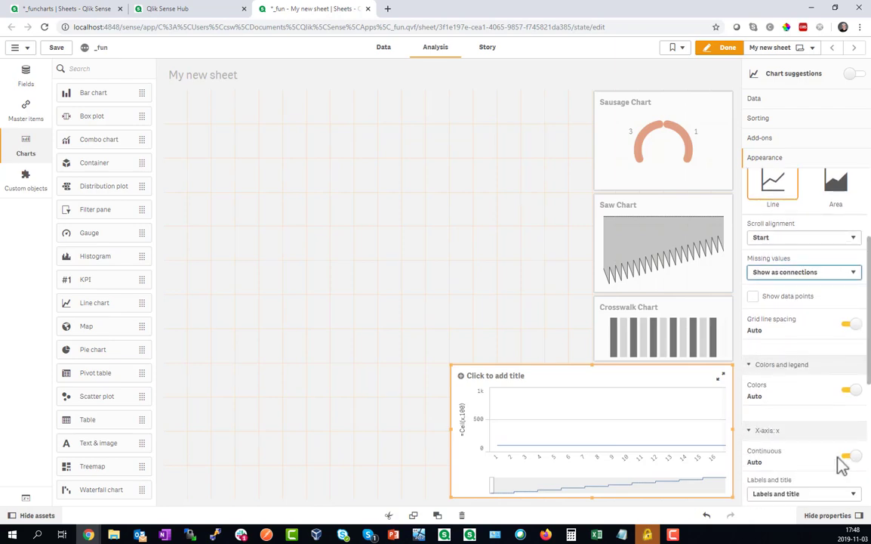
pyautogui.click(844, 457)
pyautogui.click(752, 471)
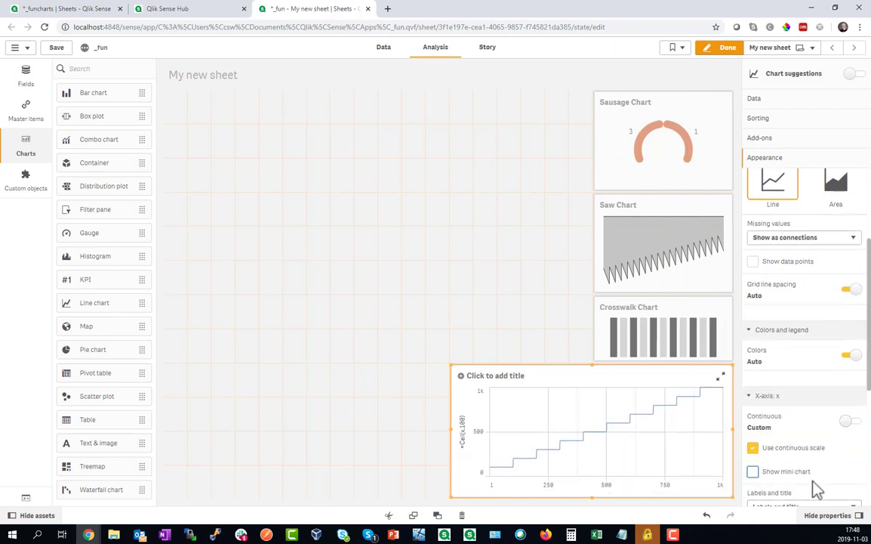
pyautogui.click(838, 190)
# Set both x- and y-axis labels to None and grid lines to No lines
pyautogui.scroll(-3, 778, 393)
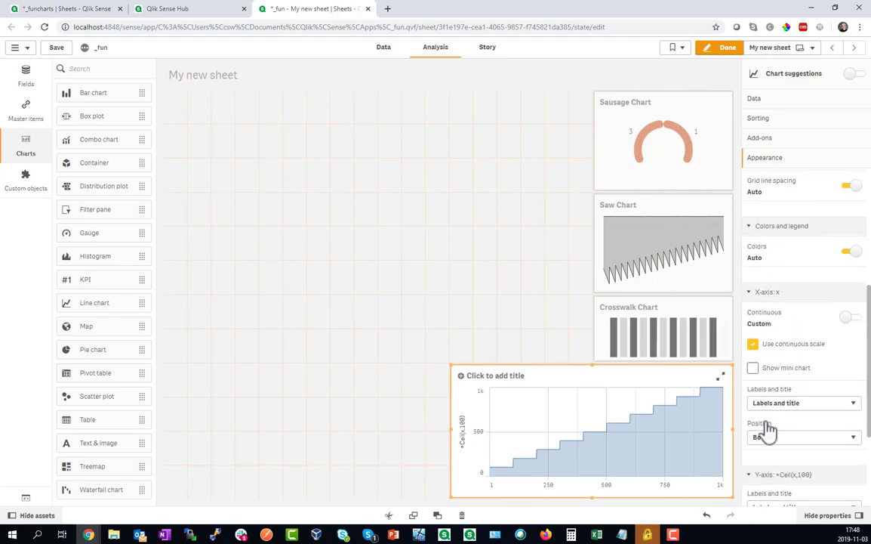
pyautogui.click(785, 402)
pyautogui.click(778, 444)
pyautogui.scroll(-3, 787, 445)
pyautogui.click(800, 356)
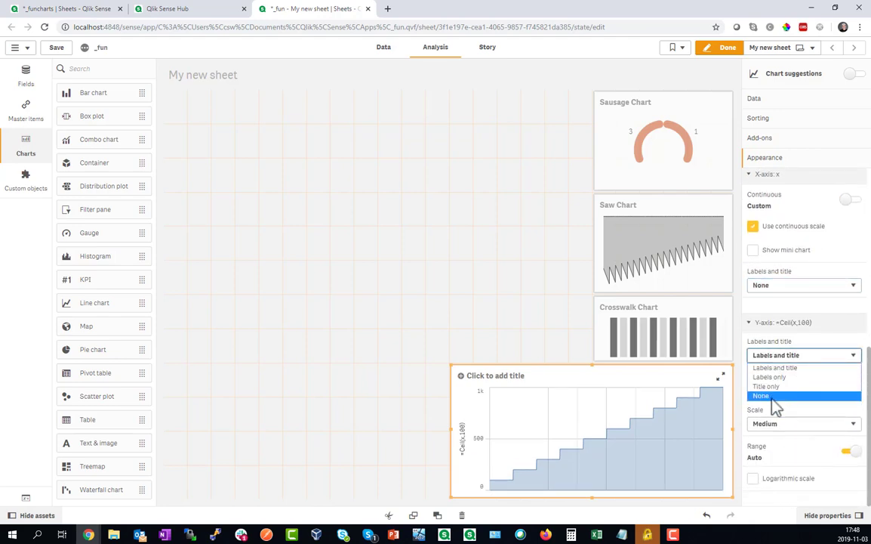
pyautogui.click(767, 394)
pyautogui.scroll(5, 763, 378)
pyautogui.click(848, 238)
pyautogui.click(787, 265)
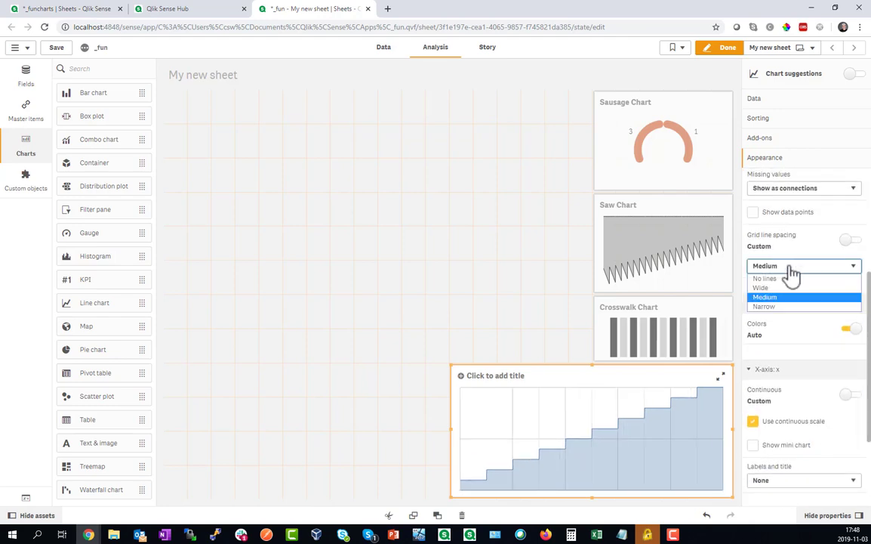
pyautogui.click(775, 278)
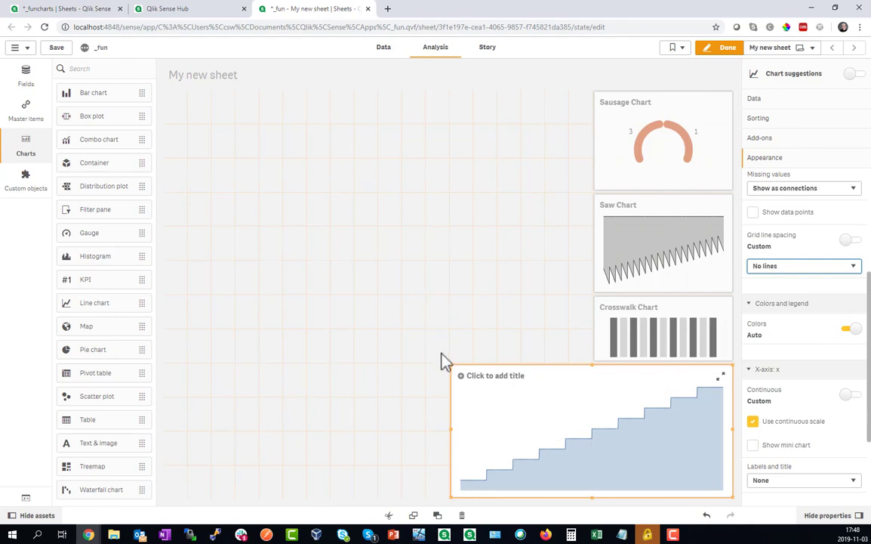
# Title the chart 'Stairs Chart'
pyautogui.click(490, 376)
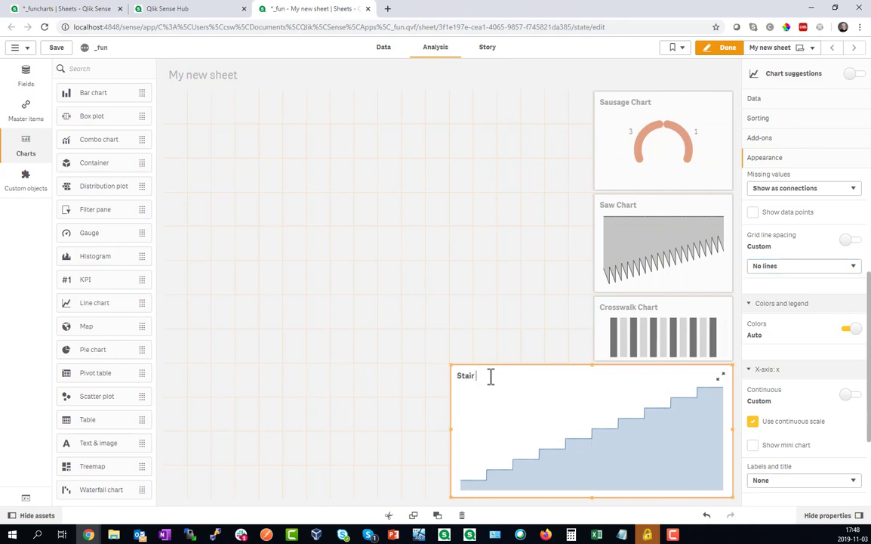
pyautogui.write('Stairs Chart')
pyautogui.press('Return')
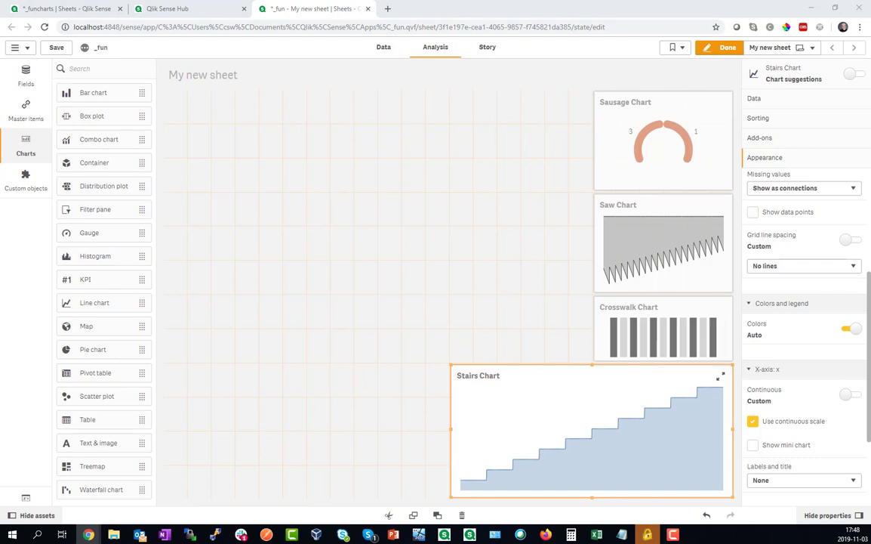
# Convert Stairs Chart to a combo chart and add an =x+600 measure on the primary axis
pyautogui.moveTo(99, 139); pyautogui.dragTo(605, 435)
pyautogui.click(605, 436)
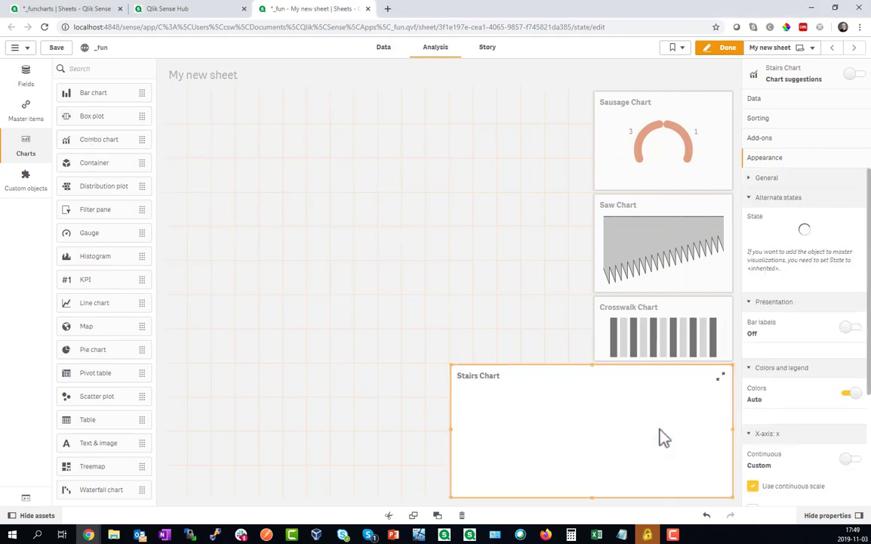
pyautogui.click(768, 101)
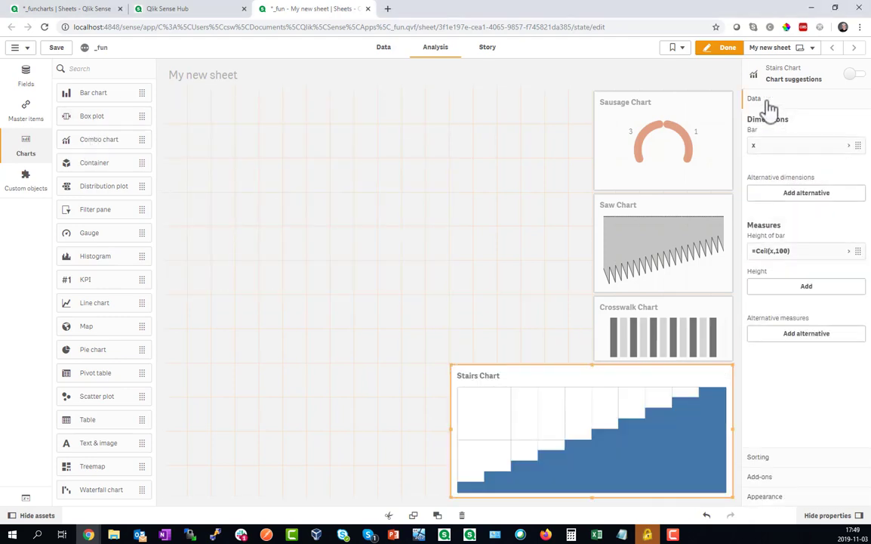
pyautogui.click(794, 287)
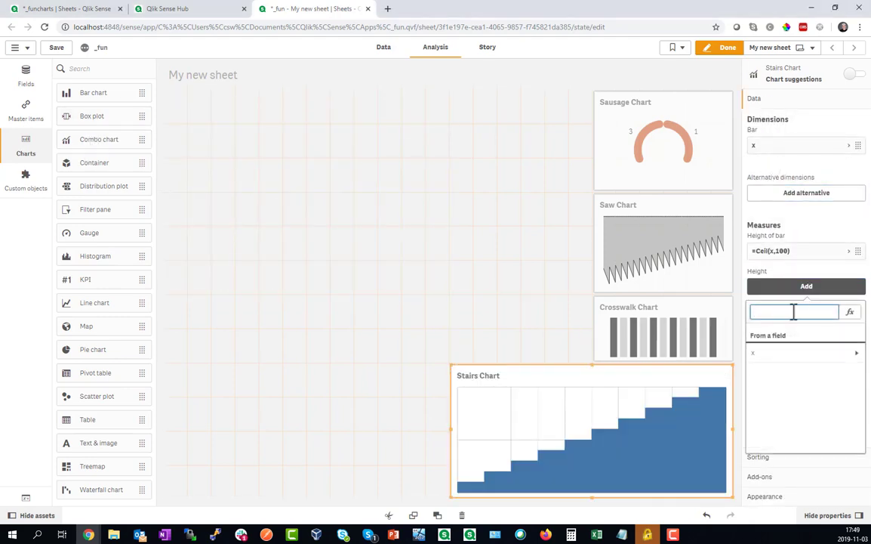
pyautogui.click(849, 312)
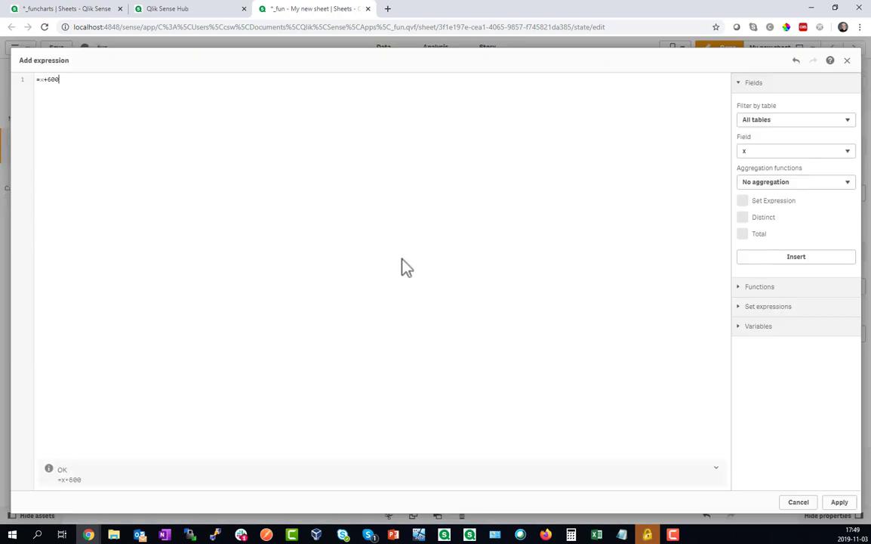
pyautogui.click(840, 501)
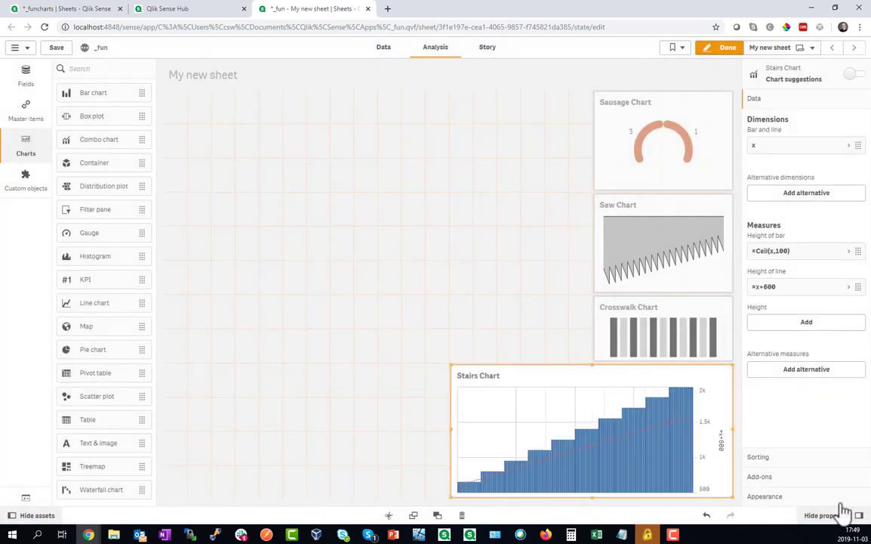
pyautogui.click(785, 354)
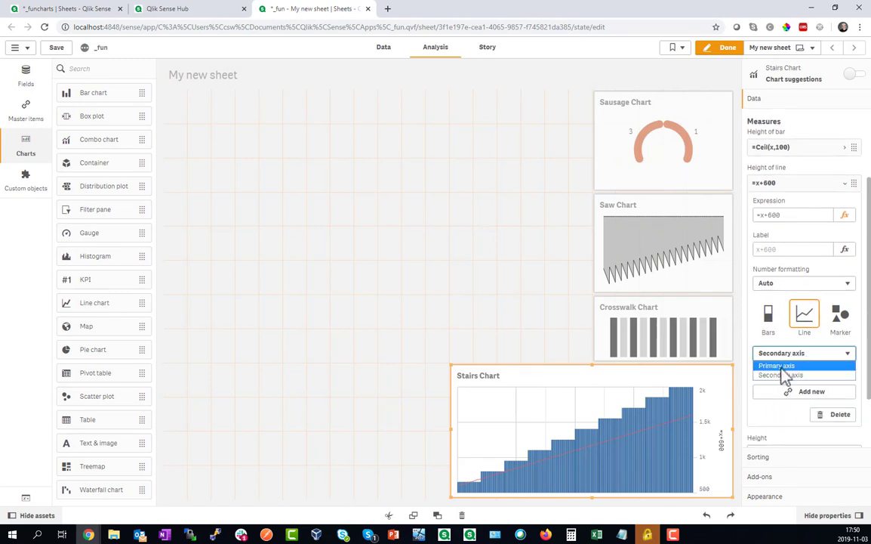
pyautogui.click(784, 370)
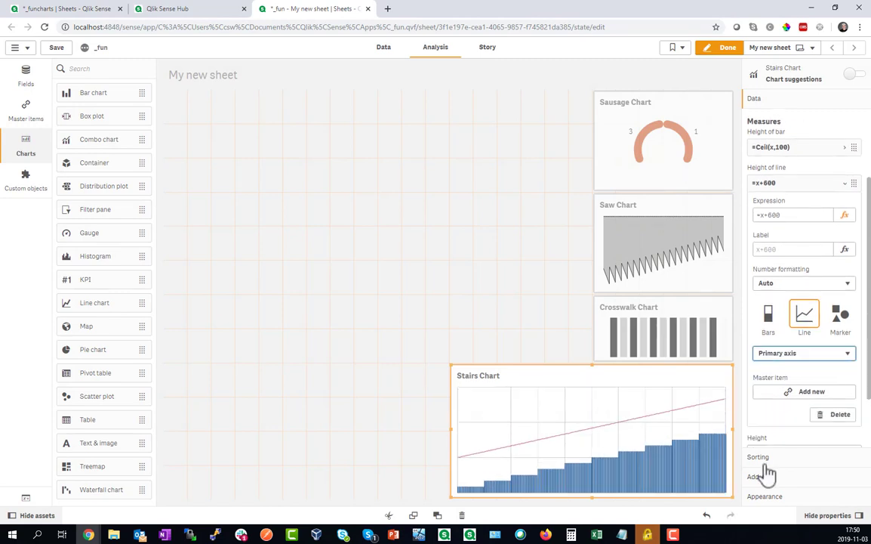
# Show data points on the =x+600 line
pyautogui.scroll(-1, 780, 419)
pyautogui.click(764, 496)
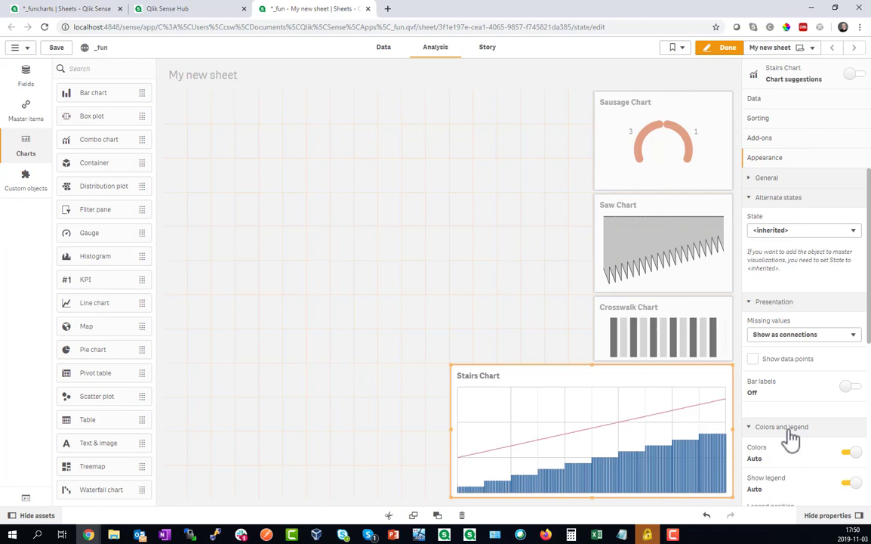
pyautogui.click(753, 359)
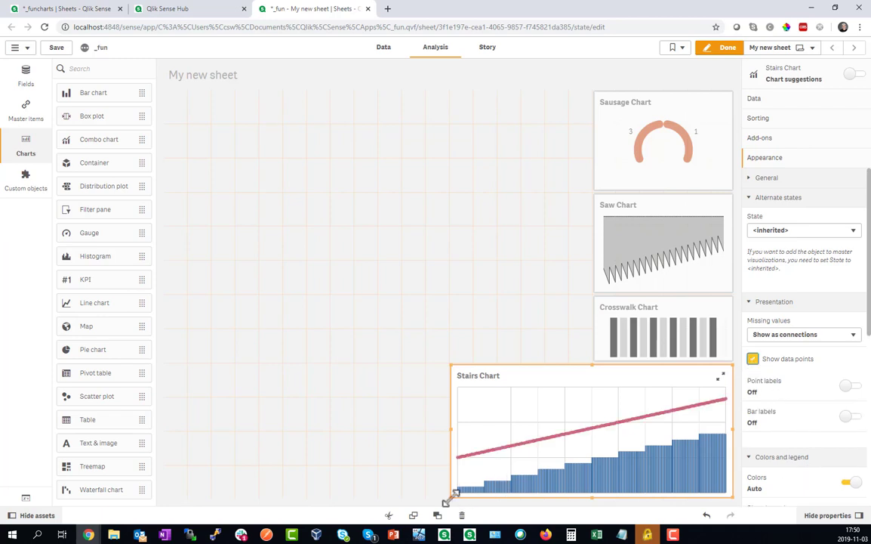
# Shrink Stairs Chart to a tile; give the pie dimension =ValueLoop(1,25) and measure =10+Rand()
pyautogui.moveTo(451, 498); pyautogui.dragTo(587, 481)
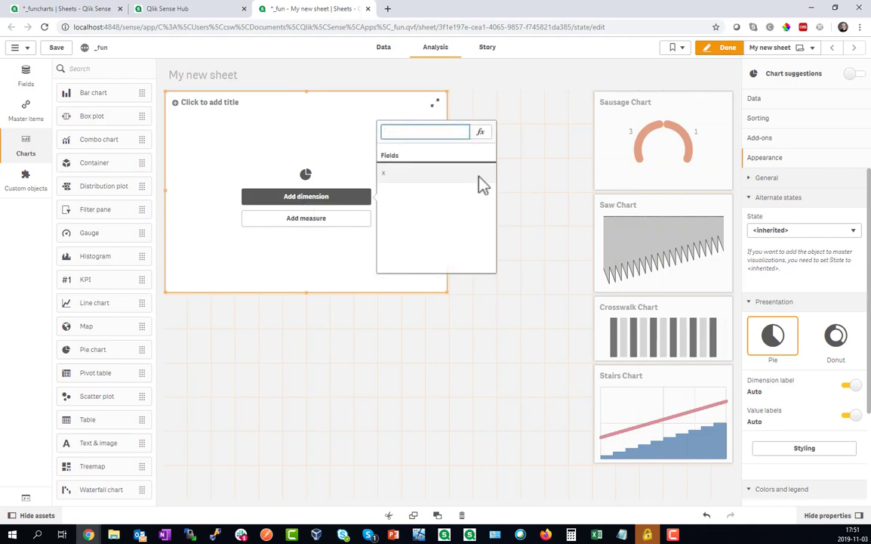
pyautogui.write('=ValueLoop(1,25)')
pyautogui.press('Return')
pyautogui.click(309, 219)
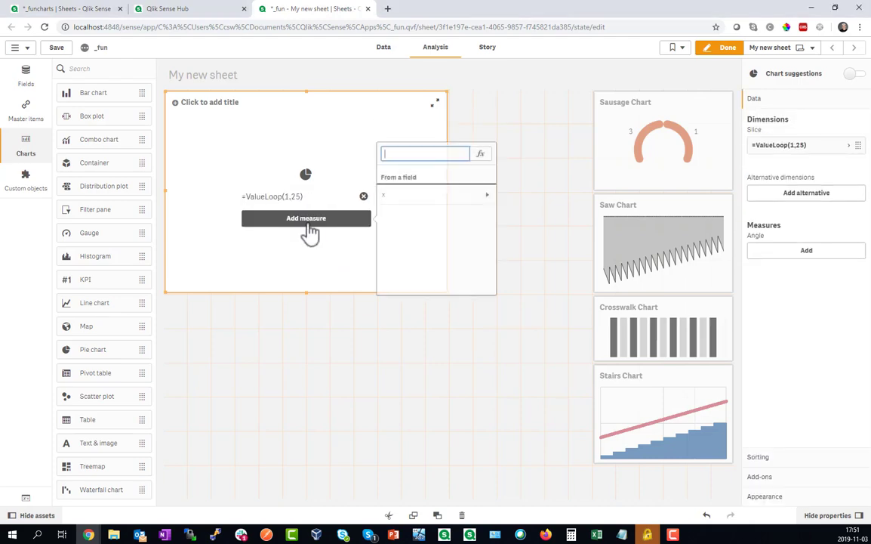
pyautogui.write('=1-Rand()')
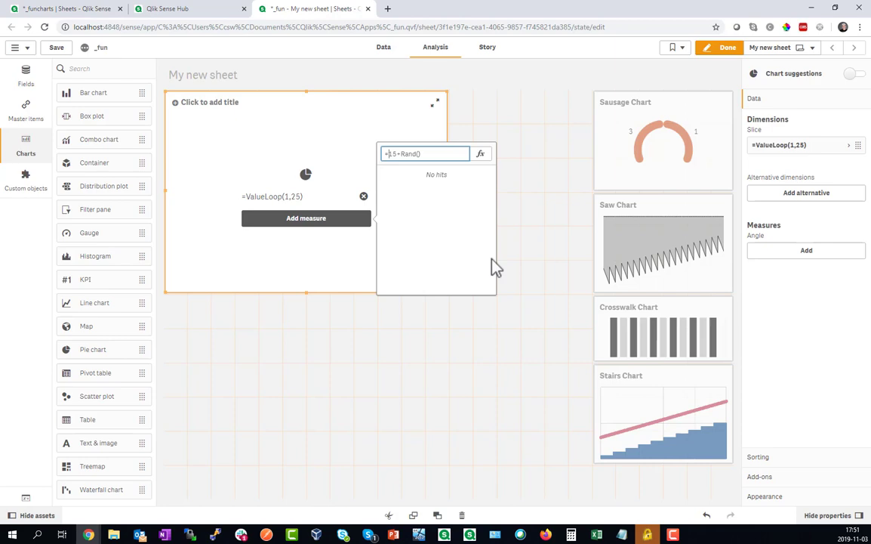
pyautogui.press('Return')
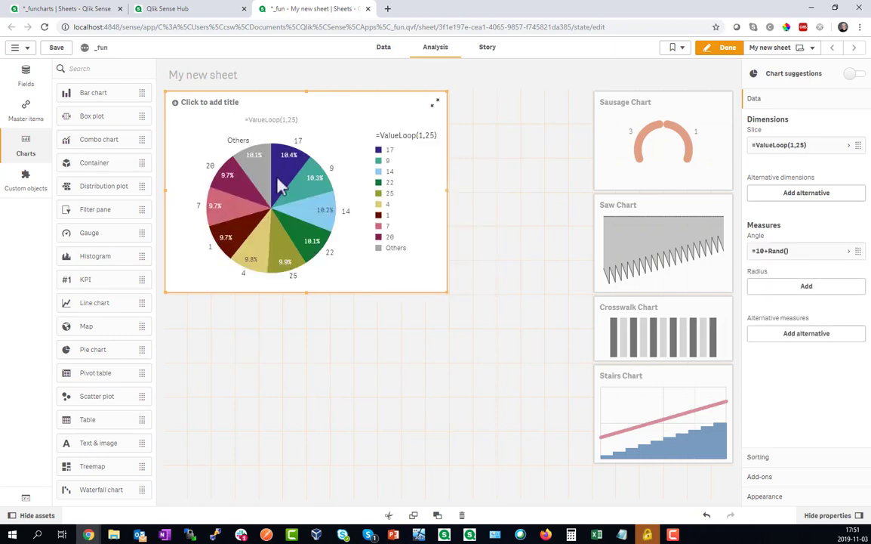
# Show all 25 =ValueLoop(1,25) slices without an Others group
pyautogui.click(812, 145)
pyautogui.click(774, 270)
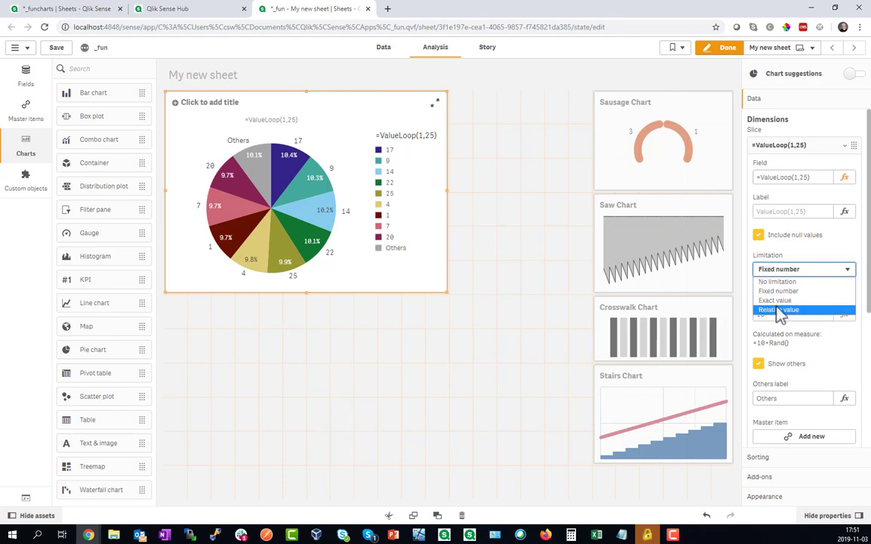
pyautogui.click(777, 281)
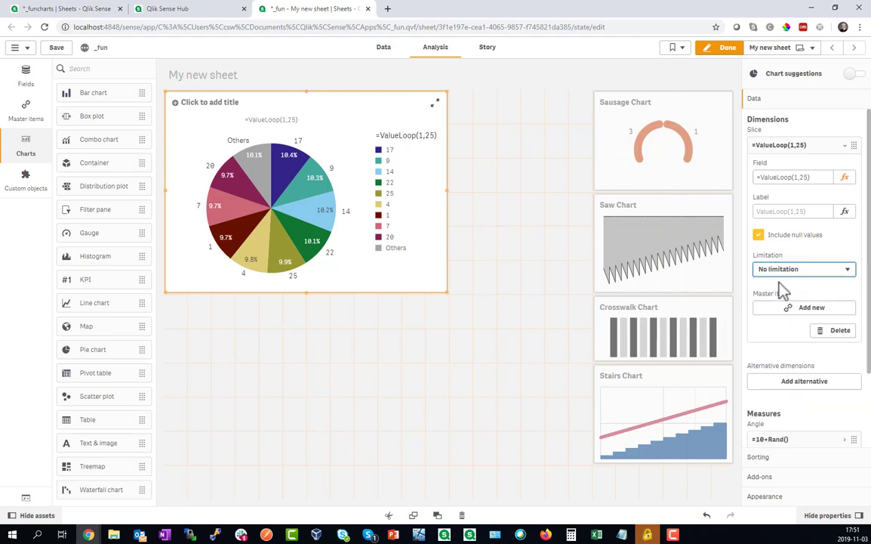
# Turn the pie into a donut with dimension labels hidden and value labels set to None
pyautogui.click(777, 500)
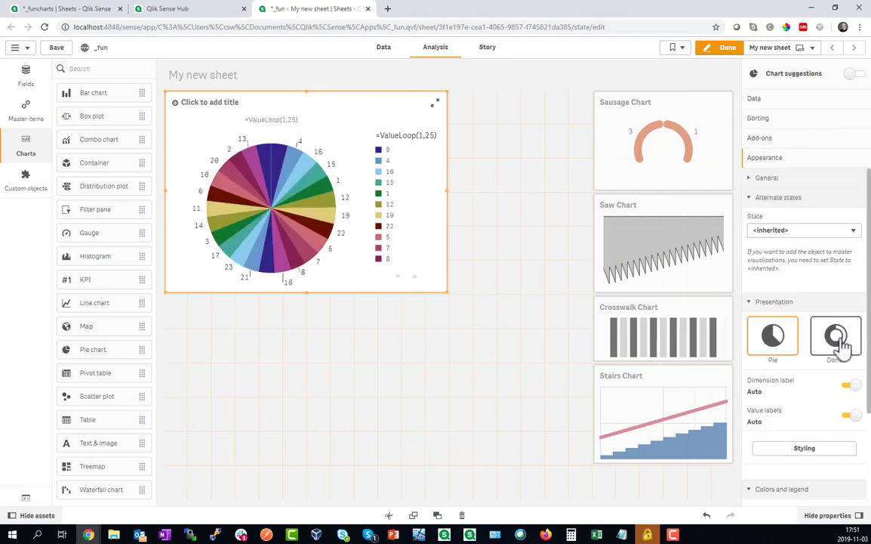
pyautogui.click(835, 335)
pyautogui.click(847, 385)
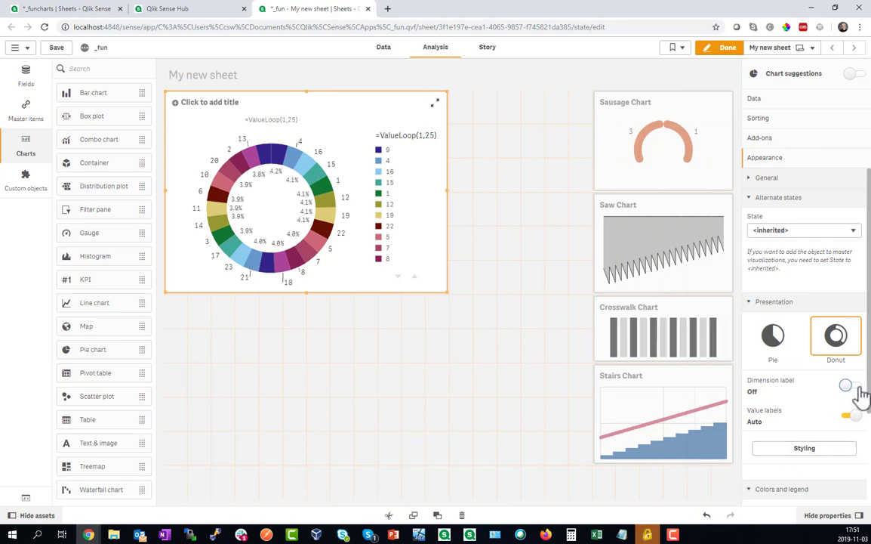
pyautogui.click(848, 415)
pyautogui.click(795, 444)
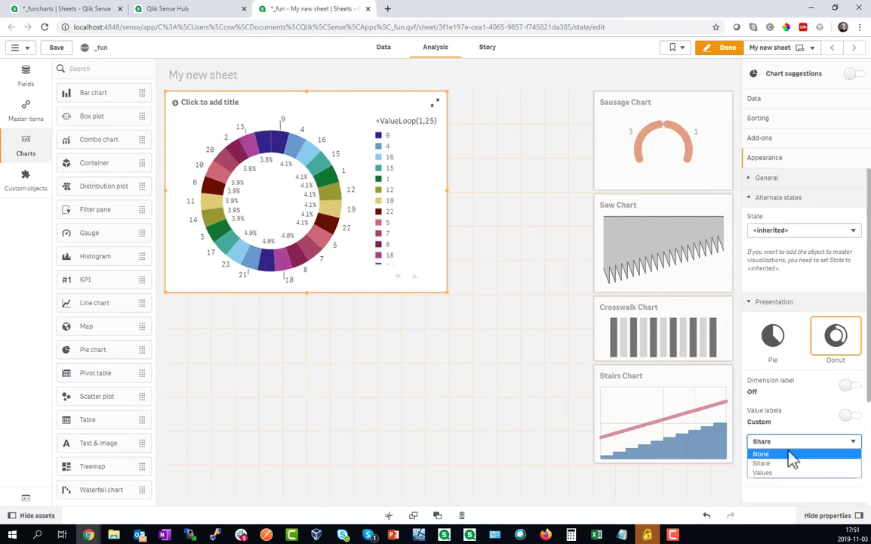
pyautogui.click(788, 453)
# Style the donut with maximum corner radius, a smaller inner radius and Small outline width
pyautogui.click(792, 472)
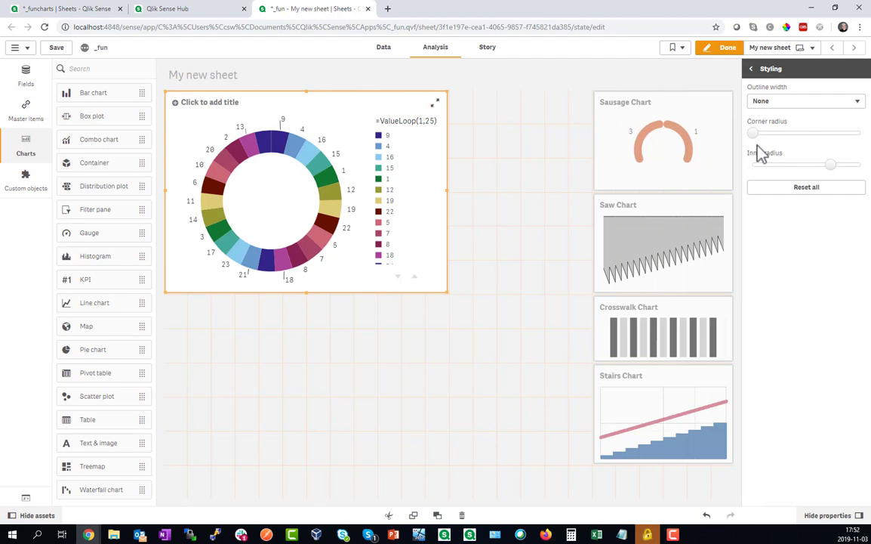
pyautogui.moveTo(752, 133); pyautogui.dragTo(773, 166)
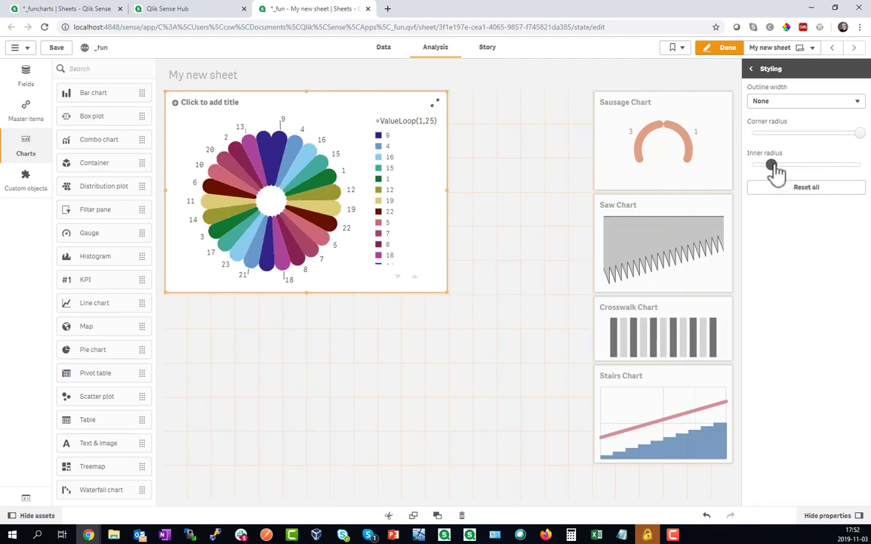
pyautogui.click(808, 102)
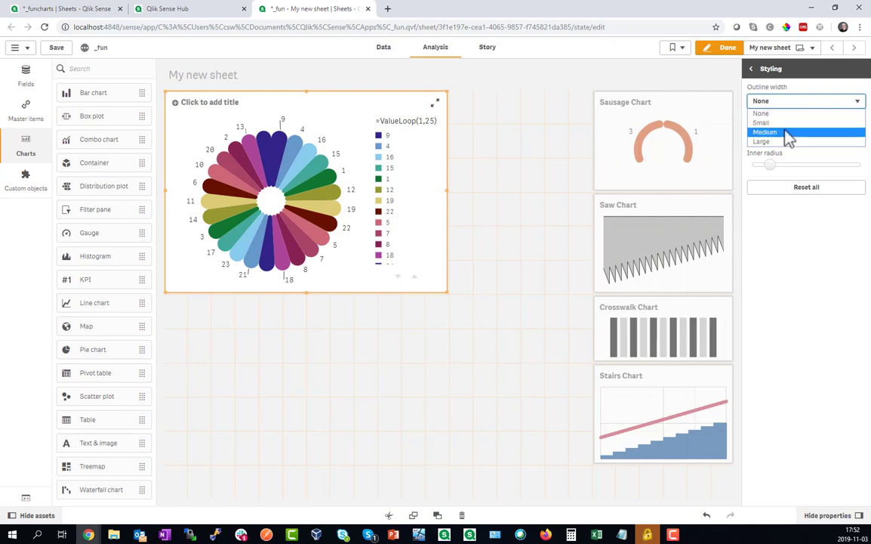
pyautogui.click(780, 121)
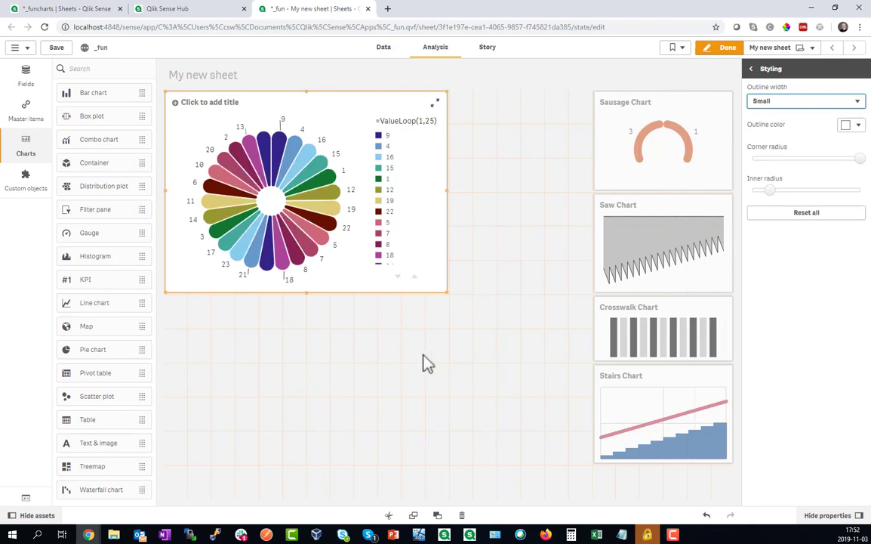
pyautogui.click(751, 69)
pyautogui.scroll(-2, 807, 422)
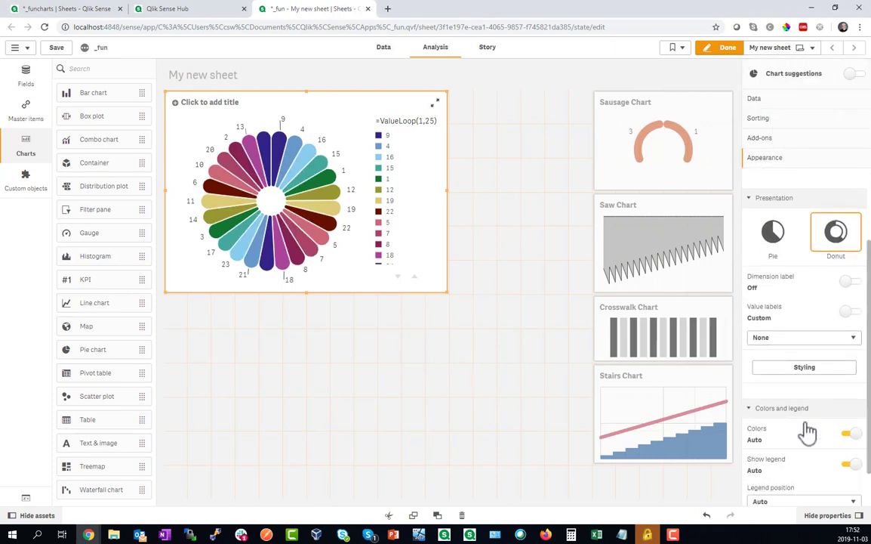
# Hide the legend and add a Radius measure =25+Rand()
pyautogui.click(854, 464)
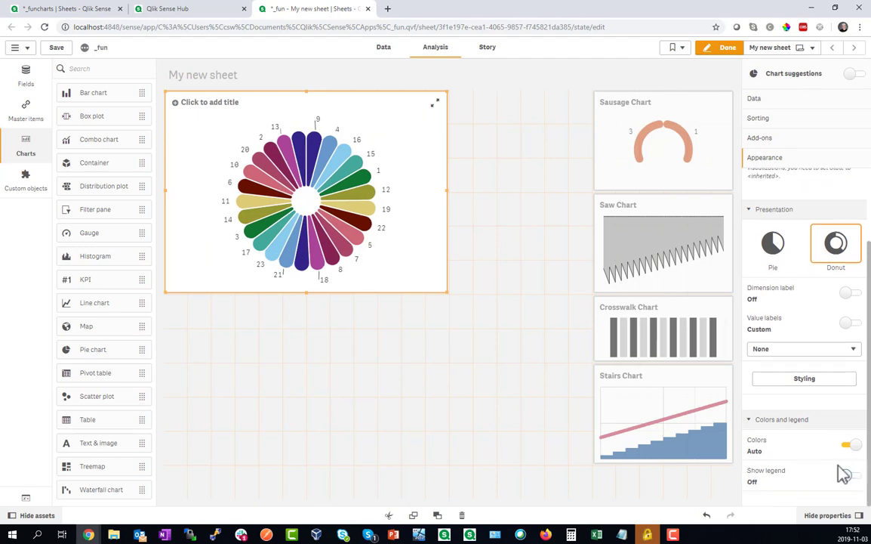
pyautogui.click(759, 99)
pyautogui.scroll(-2, 785, 317)
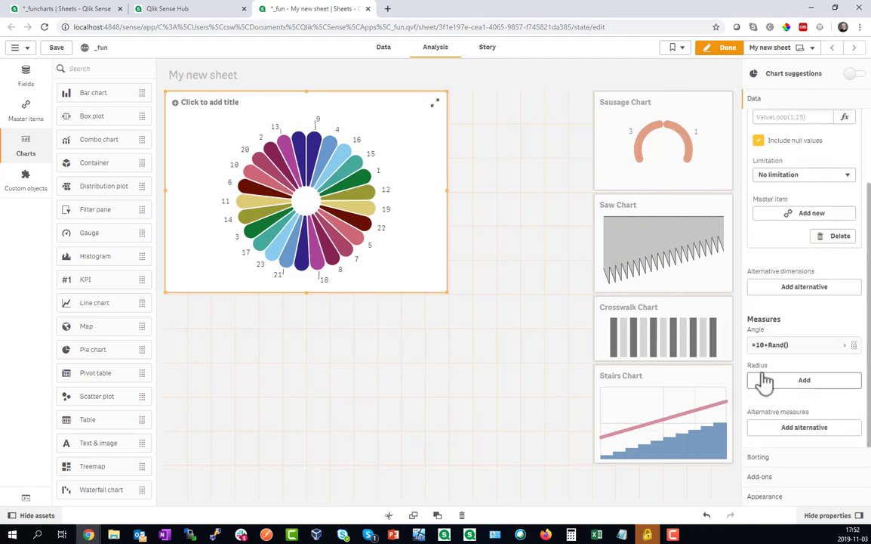
pyautogui.click(789, 380)
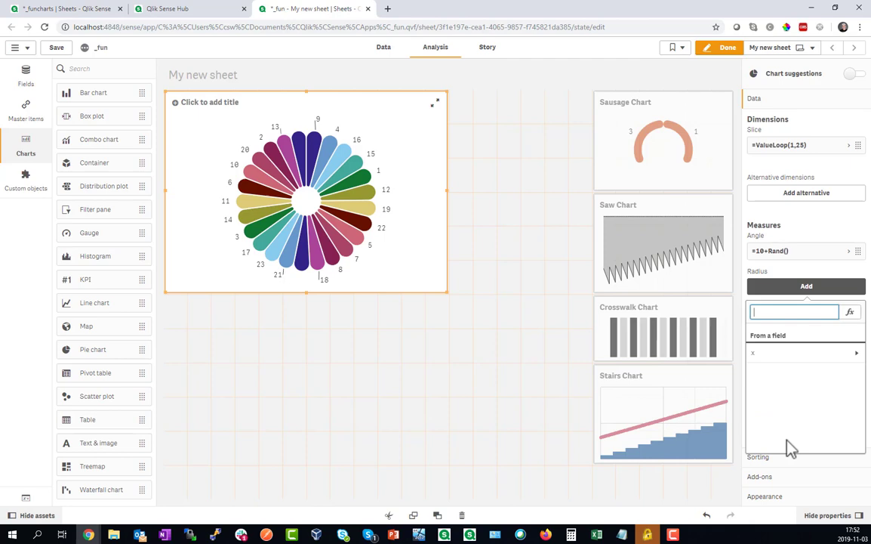
pyautogui.write('=25+Rand()')
pyautogui.press('Return')
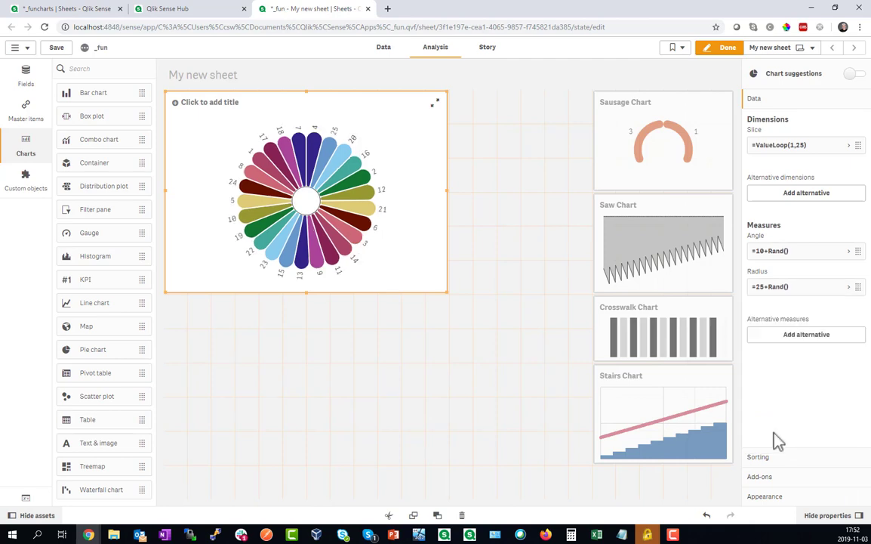
# Colour petals by the alternating yellow If(Mod(RowNo(),2),…) expression and move the chart beside Sausage Chart
pyautogui.click(770, 500)
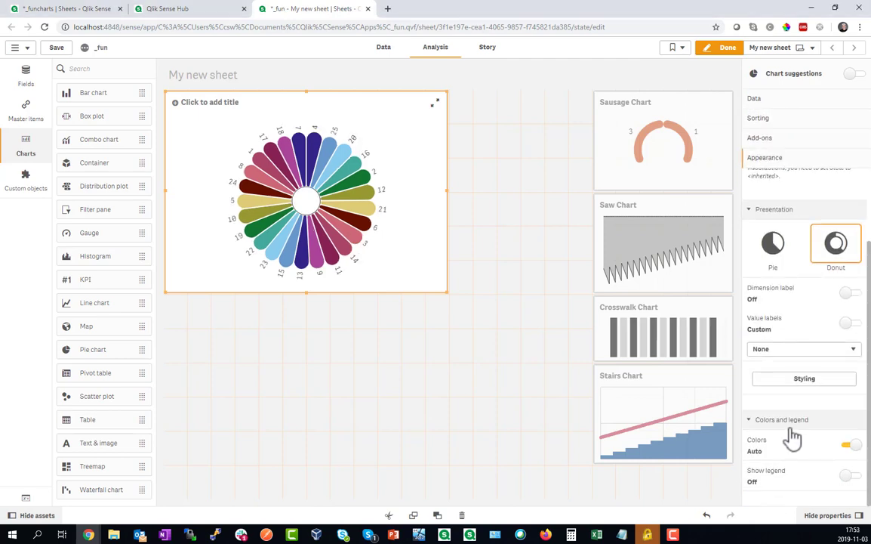
pyautogui.click(849, 445)
pyautogui.click(836, 471)
pyautogui.click(804, 512)
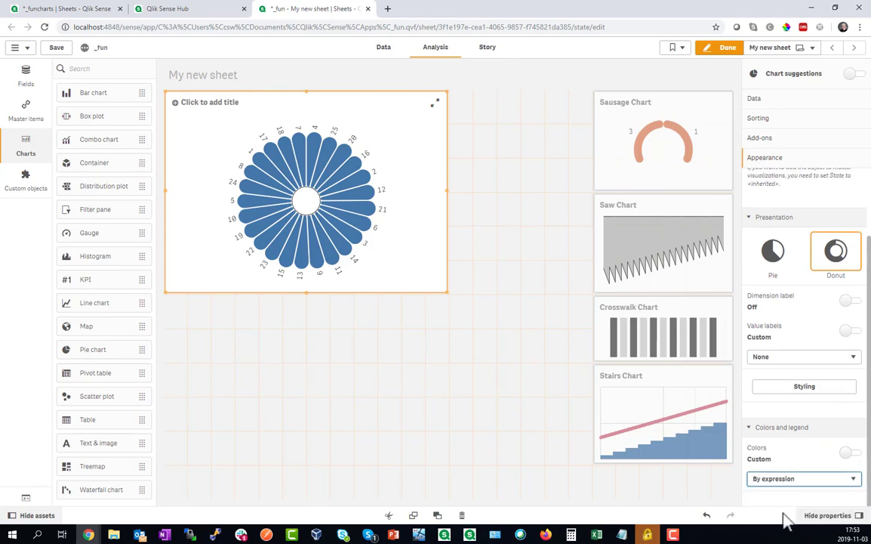
pyautogui.scroll(-1, 794, 486)
pyautogui.click(848, 458)
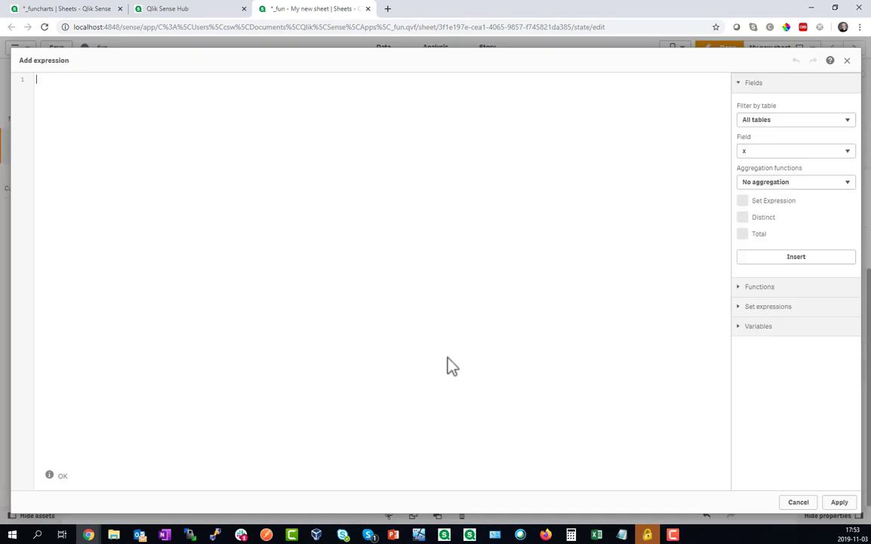
pyautogui.write("=If(Mod(RowNo(),2),'#FFC629','#F6C949')")
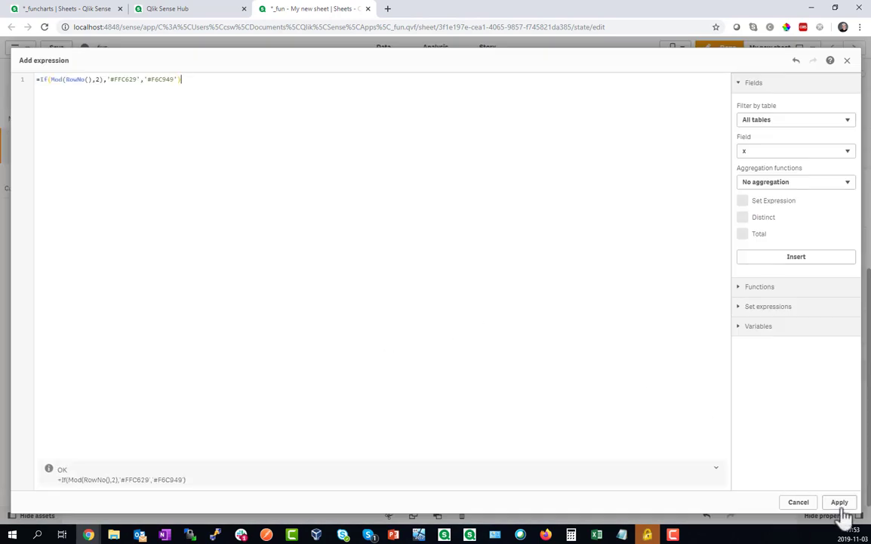
pyautogui.click(840, 503)
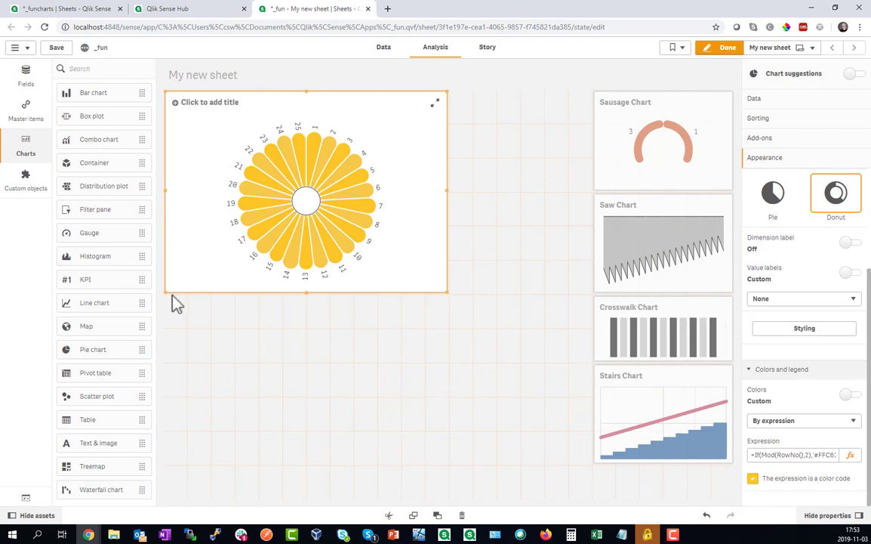
pyautogui.moveTo(181, 290); pyautogui.dragTo(535, 201)
# Title the yellow chart 'Flower Chart' and add a new line chart at the lower left
pyautogui.click(487, 104)
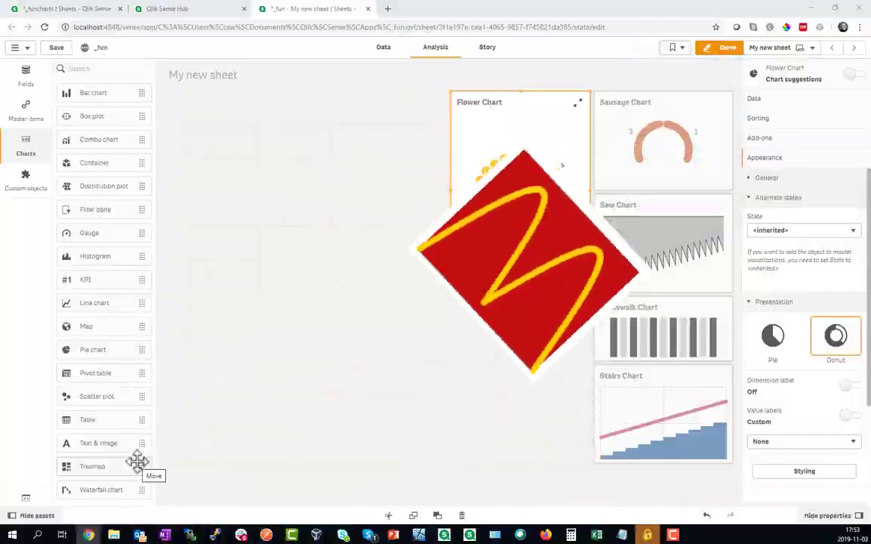
pyautogui.moveTo(106, 302); pyautogui.dragTo(387, 392)
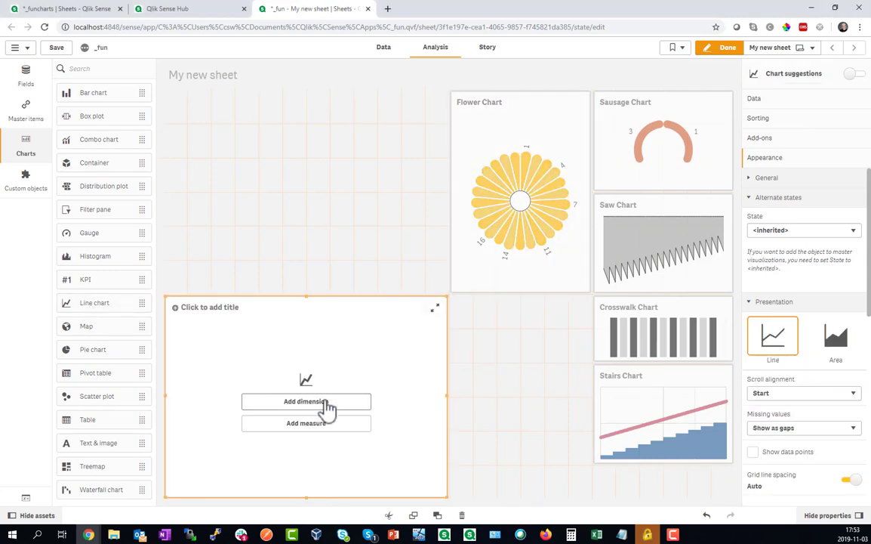
# Give the line chart dimension =If(x<720,x) and measure Sin(x*Pi()/360)
pyautogui.click(307, 402)
pyautogui.click(481, 338)
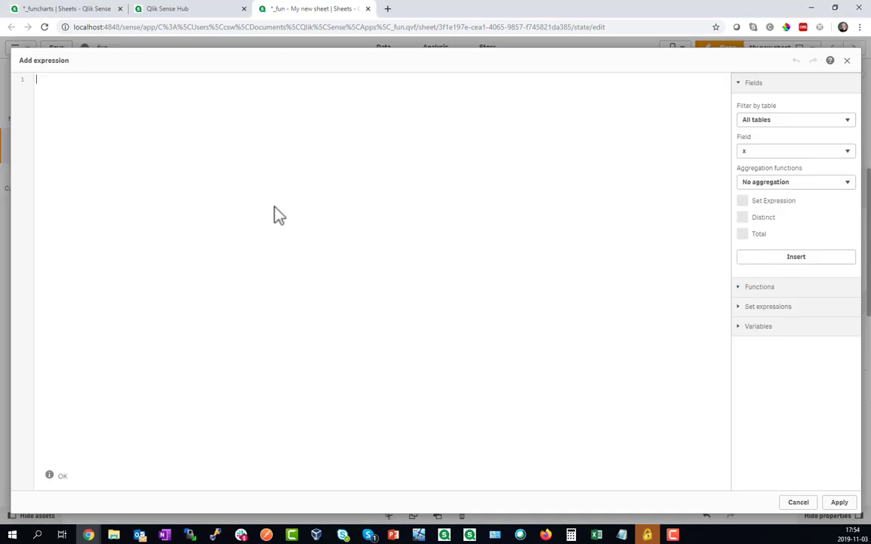
pyautogui.write(')')
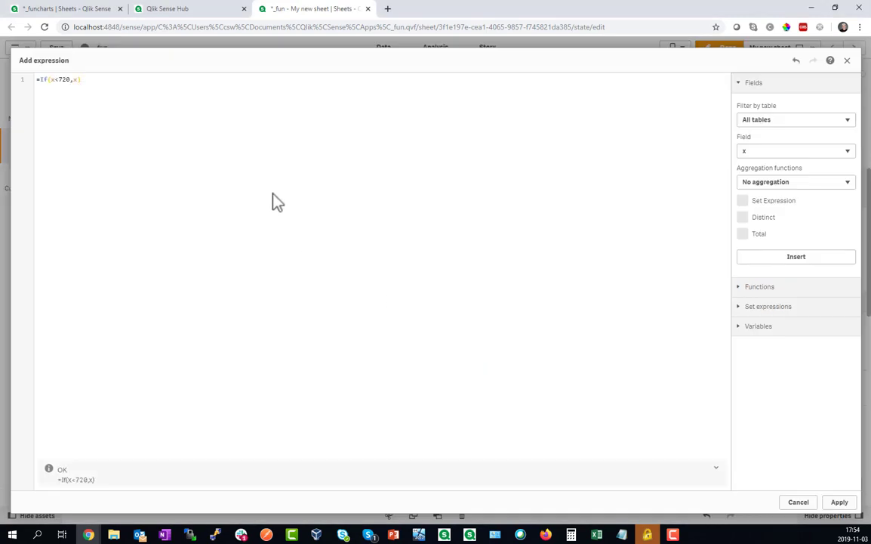
pyautogui.click(842, 504)
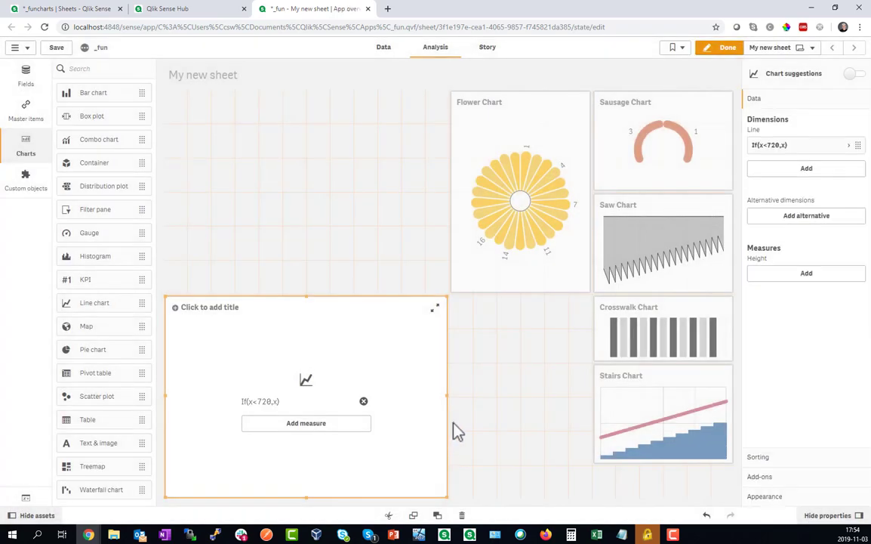
pyautogui.click(300, 424)
pyautogui.click(479, 361)
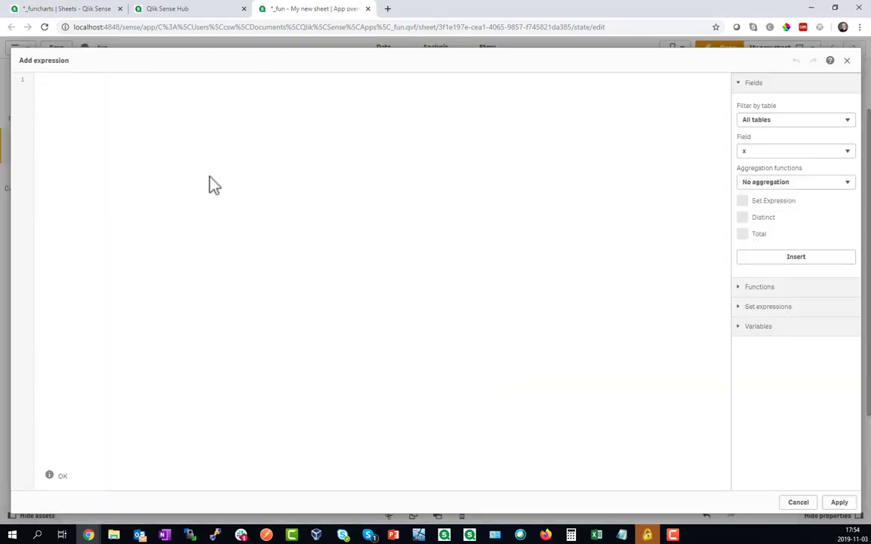
pyautogui.write('Sin(x*Pi()/360)')
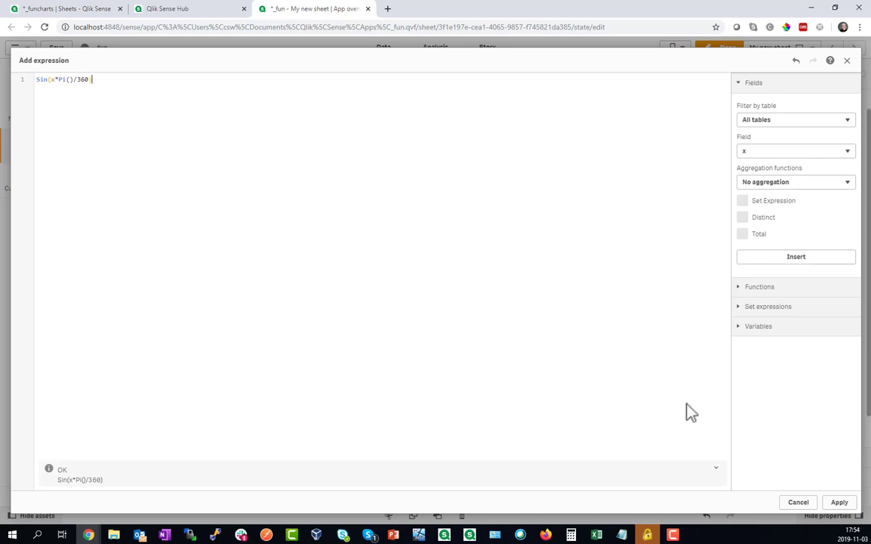
pyautogui.click(839, 501)
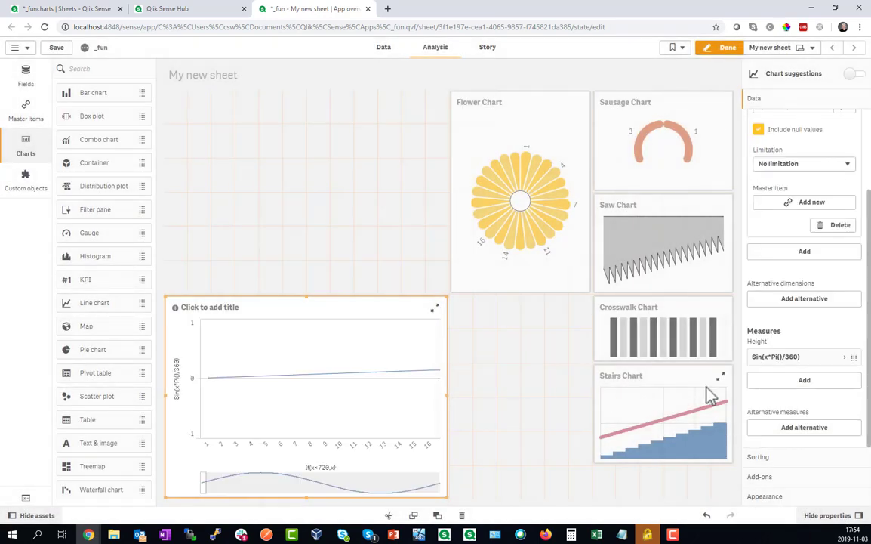
# Show data points on the sine line
pyautogui.click(766, 498)
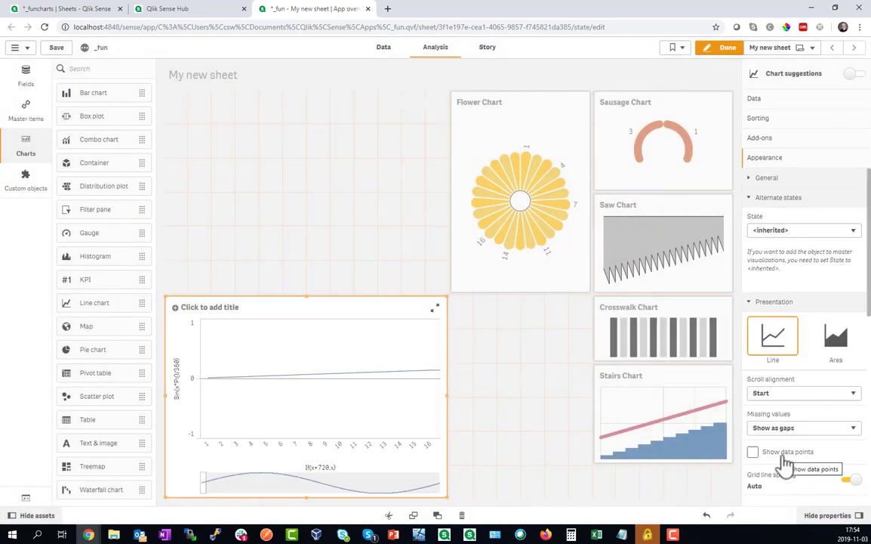
pyautogui.click(787, 457)
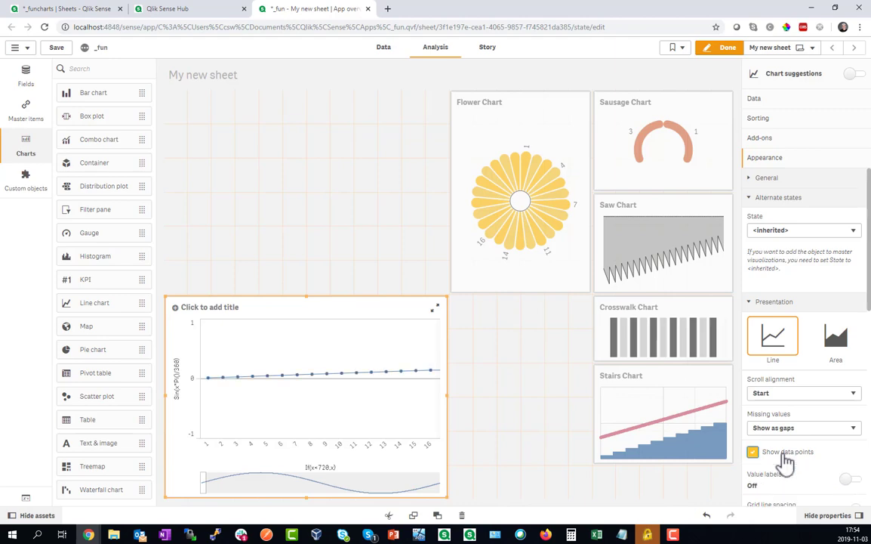
pyautogui.scroll(-3, 786, 460)
# Make the x-axis continuous, remove the mini chart, and hide both axes' labels and titles
pyautogui.click(847, 433)
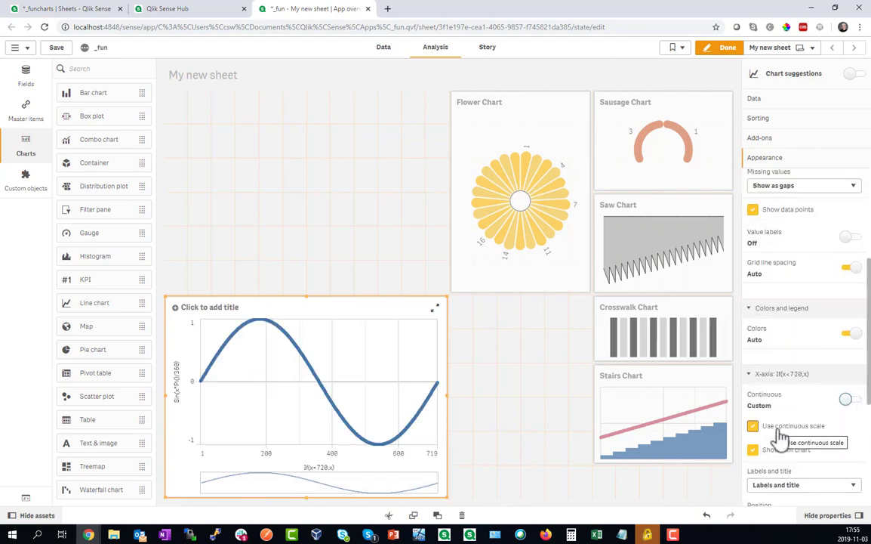
pyautogui.click(754, 452)
pyautogui.scroll(-2, 770, 461)
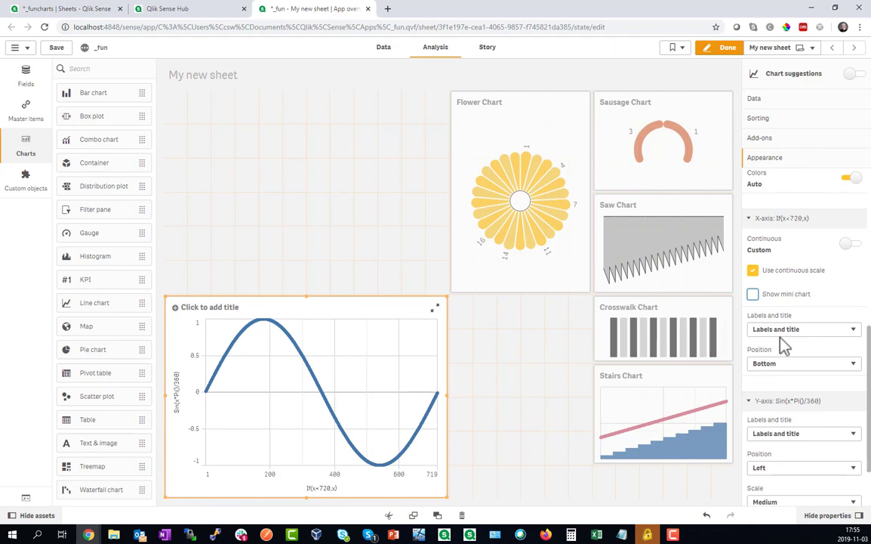
pyautogui.click(762, 329)
pyautogui.click(766, 368)
pyautogui.click(782, 400)
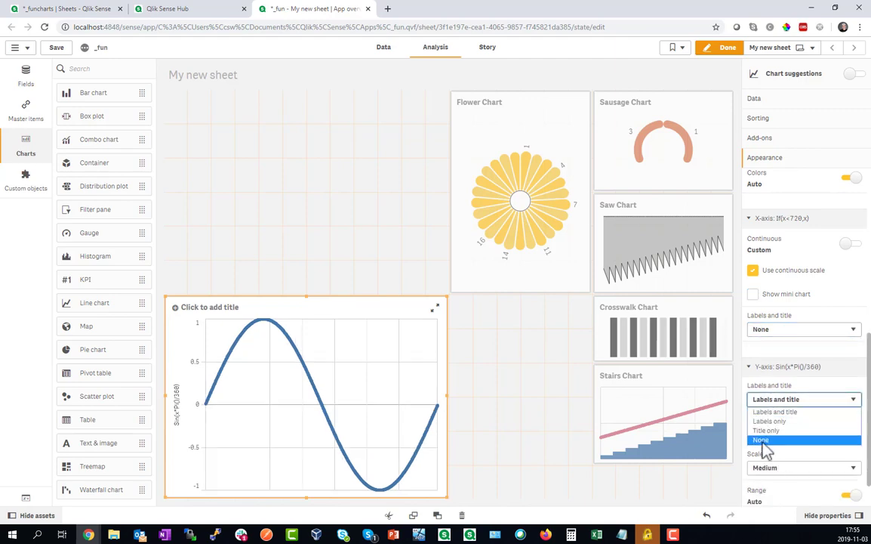
pyautogui.click(764, 441)
# Change the measure to Fabs(Sin(x*Pi()/360)) and add a new measure slot
pyautogui.click(793, 98)
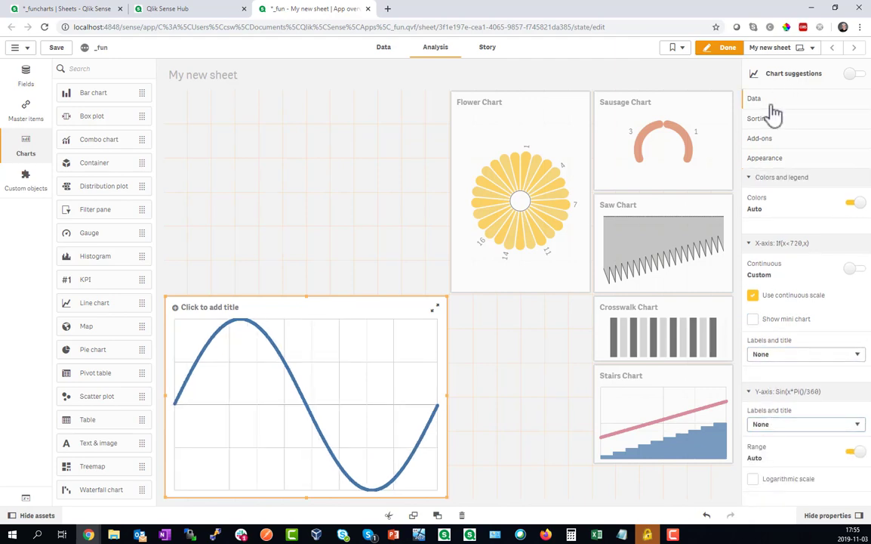
pyautogui.click(830, 356)
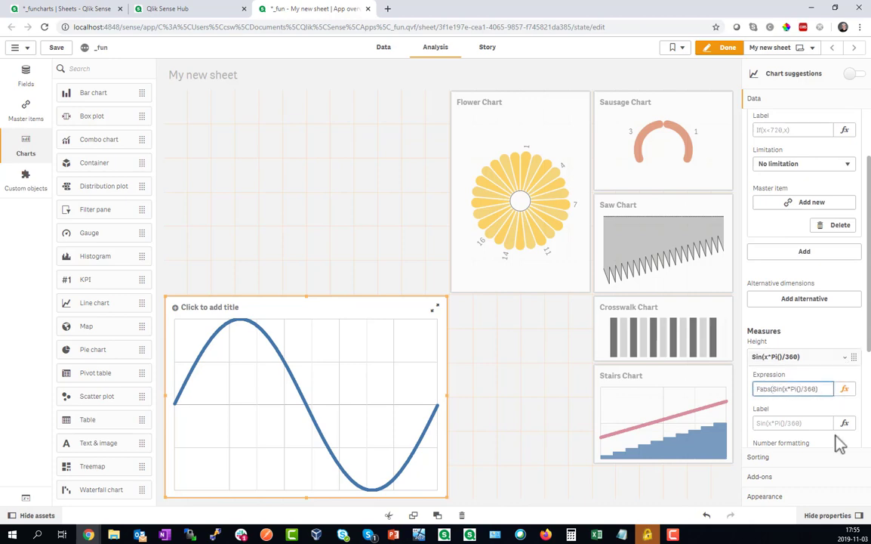
pyautogui.press('Return')
pyautogui.click(808, 356)
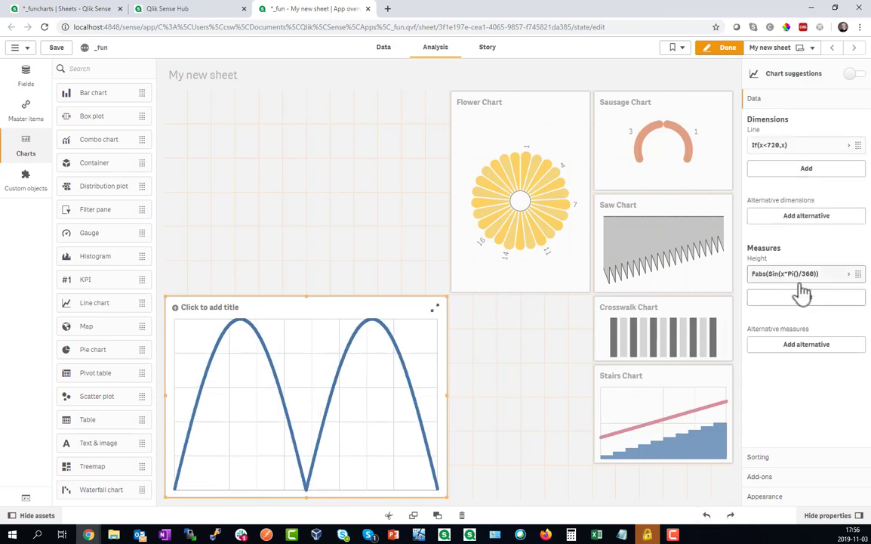
pyautogui.click(805, 299)
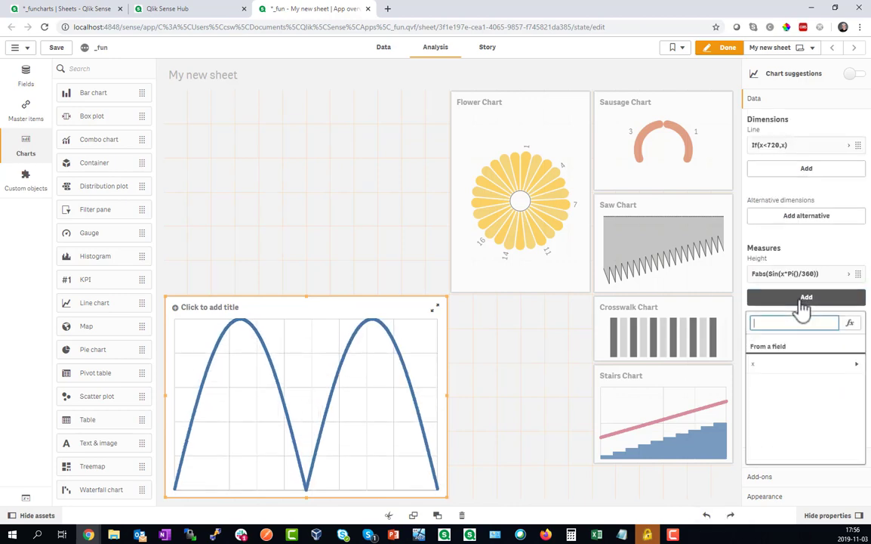
# Add the measure Fabs(Sin(x*Pi()/720))*.1
pyautogui.click(850, 323)
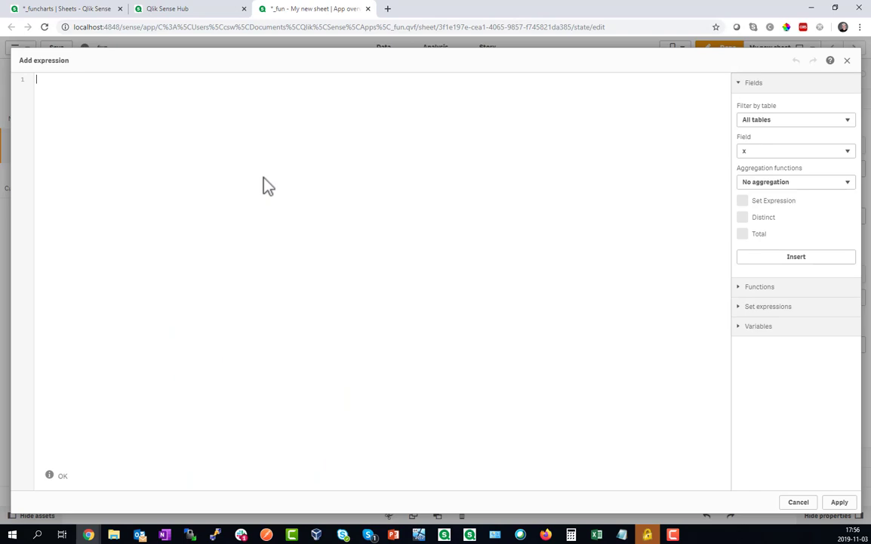
pyautogui.write('Fabs(Sin(x*Pi()/360))')
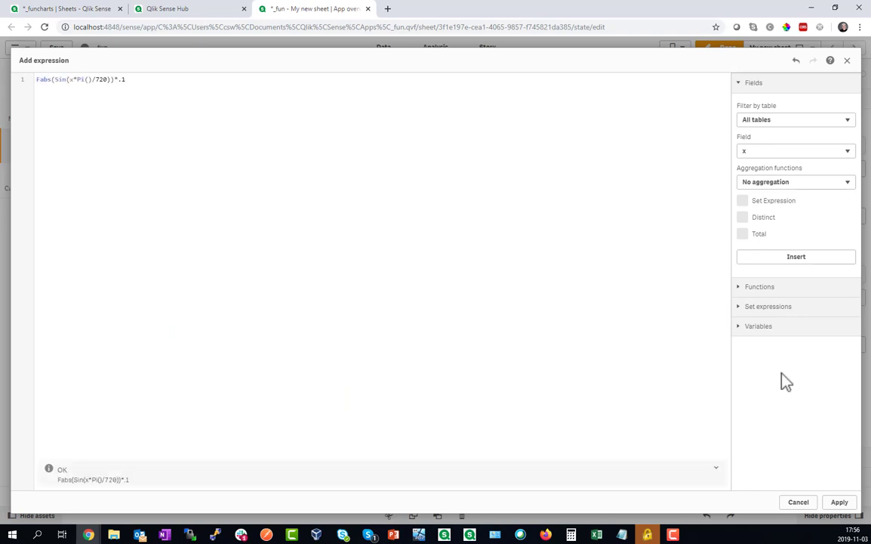
pyautogui.click(838, 502)
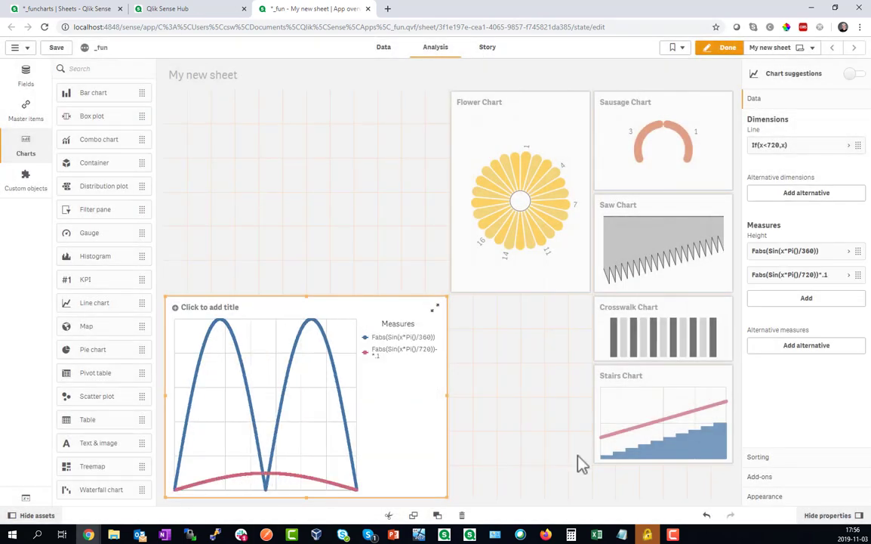
# Append the *.1 sine term to the first measure's expression and delete the second measure
pyautogui.click(800, 251)
pyautogui.click(827, 283)
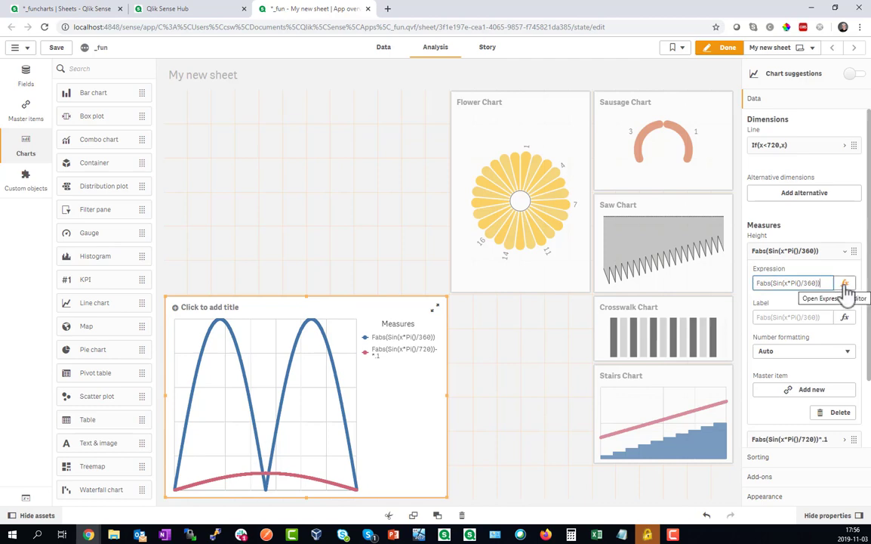
pyautogui.hotkey('ctrl', 'a')
pyautogui.write('Fabs(Sin(x*Pi()/720))*.2')
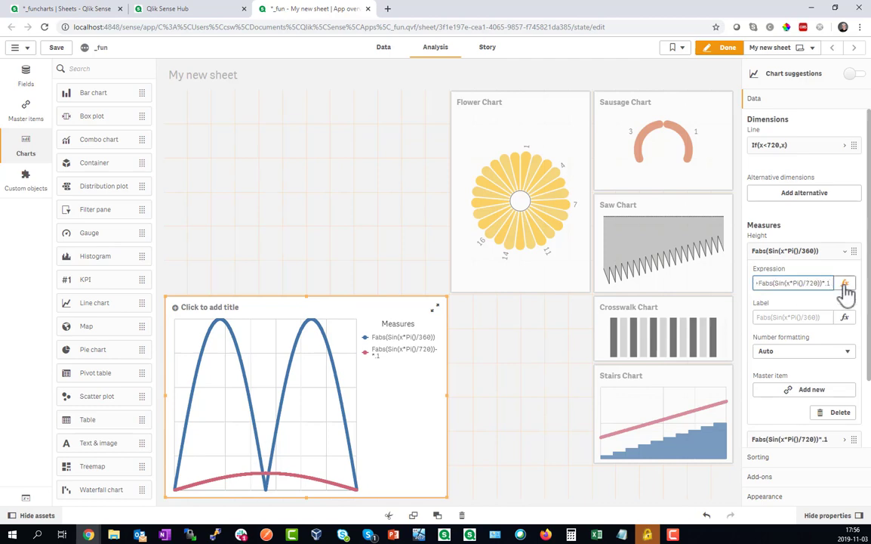
pyautogui.press('Return')
pyautogui.click(747, 251)
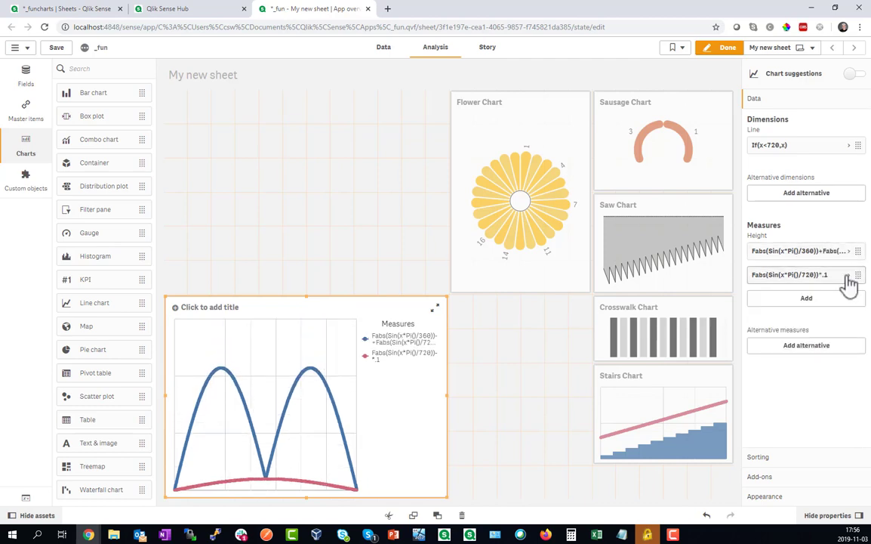
pyautogui.rightClick(800, 274)
pyautogui.click(763, 266)
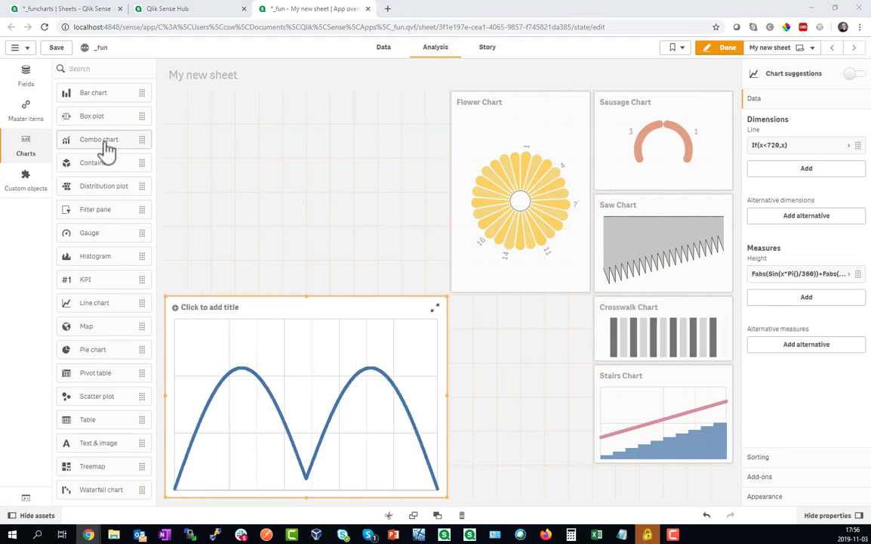
# Convert the chart to a combo chart with the arch measure drawn as a line
pyautogui.moveTo(108, 150); pyautogui.dragTo(313, 404)
pyautogui.click(305, 400)
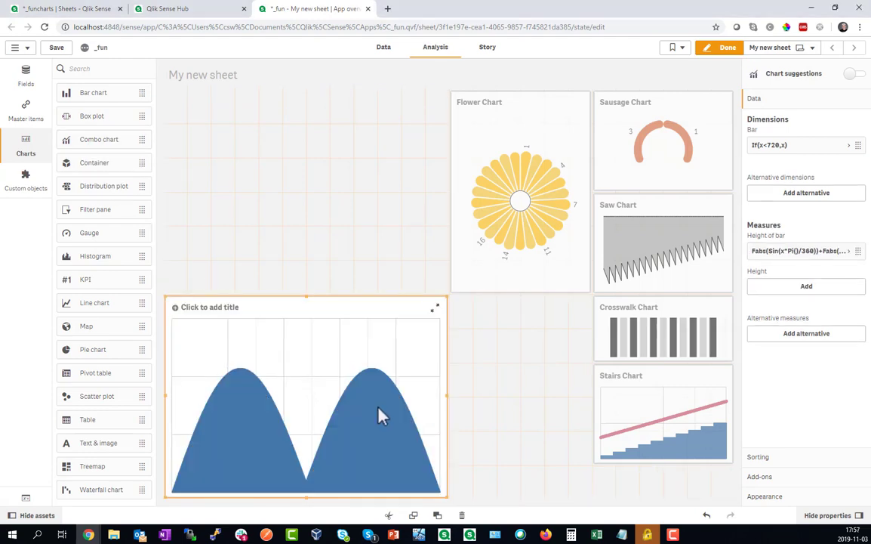
pyautogui.click(800, 251)
pyautogui.click(805, 384)
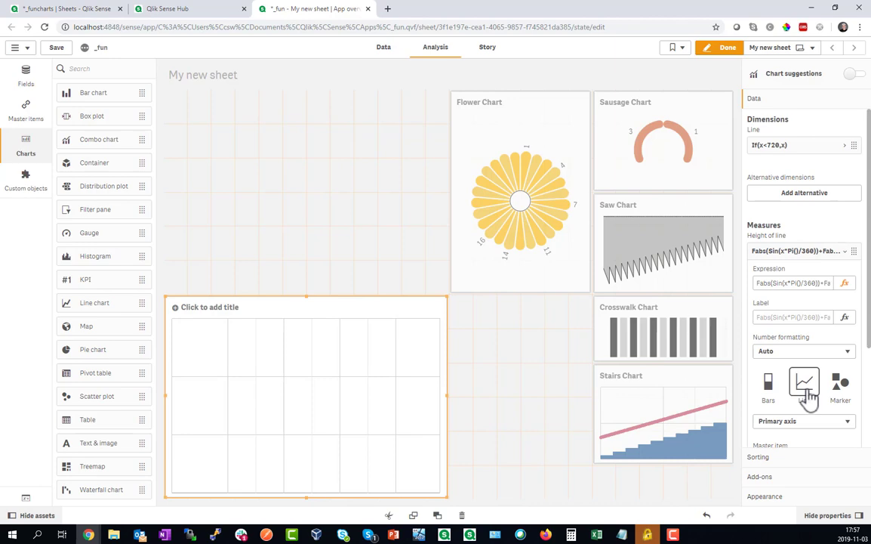
pyautogui.click(769, 253)
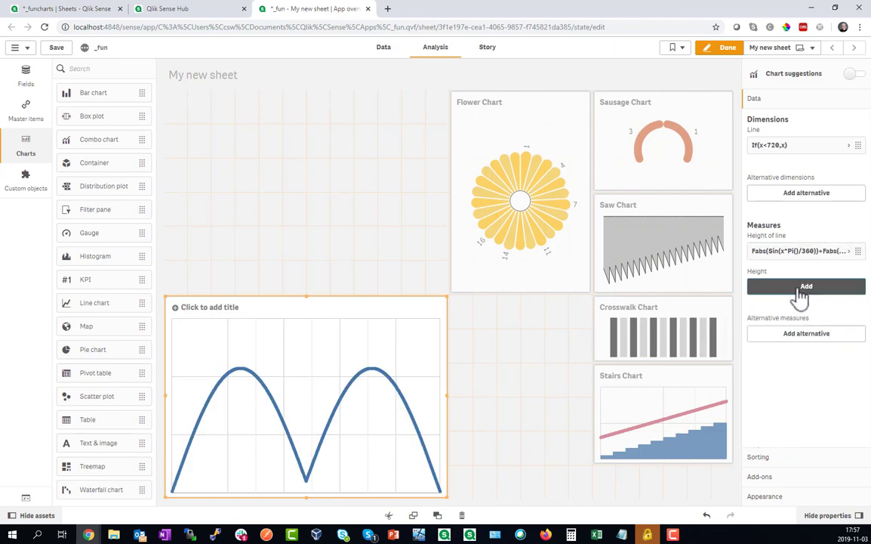
# Add a constant =1.2 measure drawn as bars
pyautogui.click(806, 286)
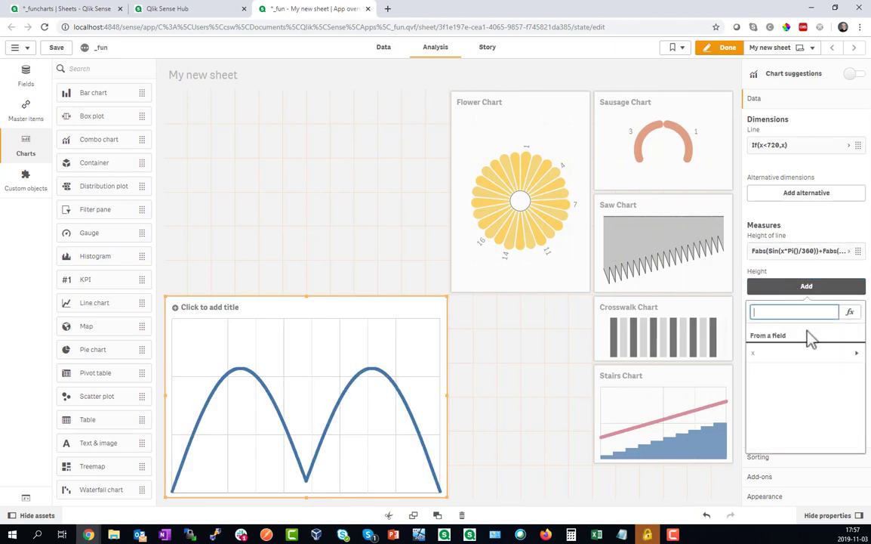
pyautogui.write('=1.2')
pyautogui.press('Return')
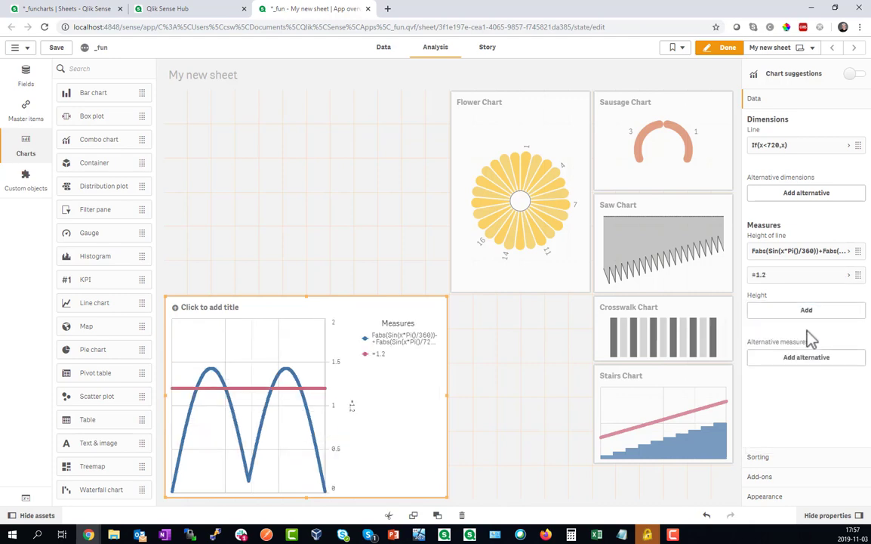
pyautogui.click(798, 277)
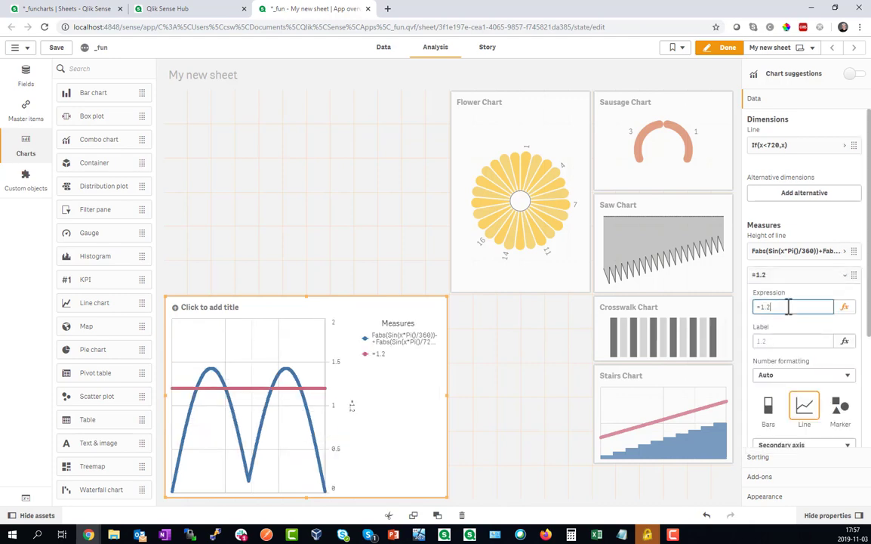
pyautogui.click(768, 408)
pyautogui.scroll(-2, 785, 399)
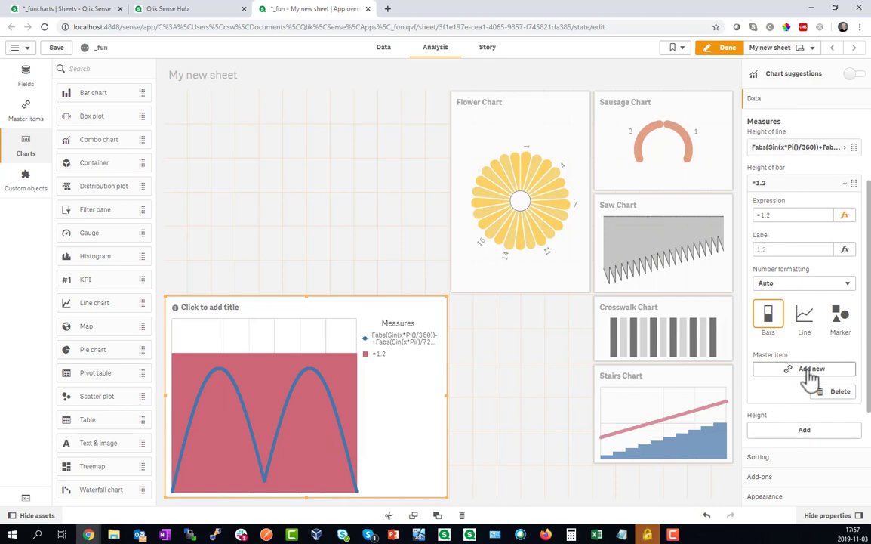
# Save the =1.2 measure as red master measure 'mm backgr'
pyautogui.click(811, 377)
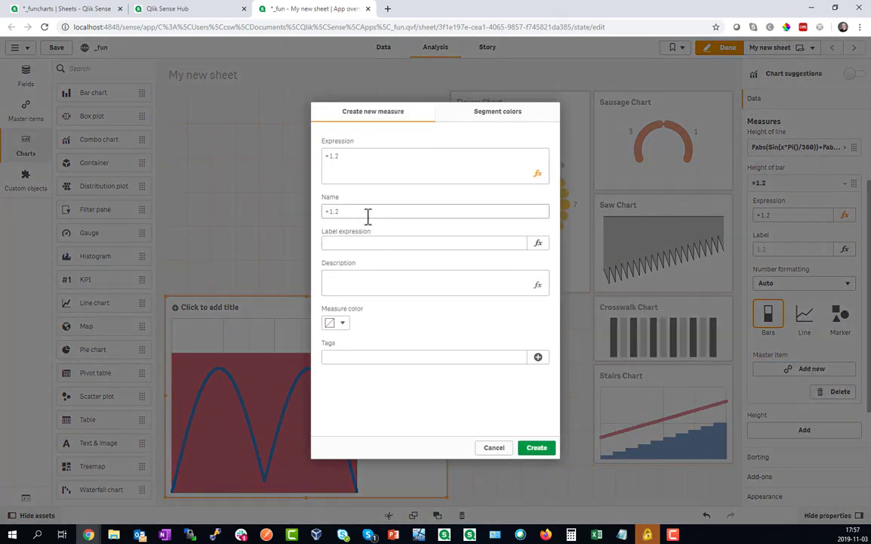
pyautogui.moveTo(347, 211); pyautogui.dragTo(317, 227)
pyautogui.write('mm-swing')
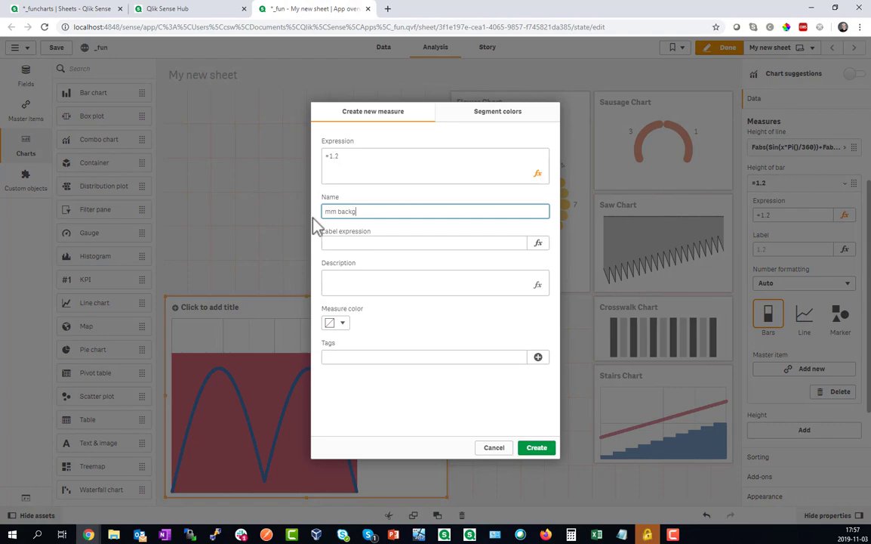
pyautogui.click(335, 323)
pyautogui.click(332, 264)
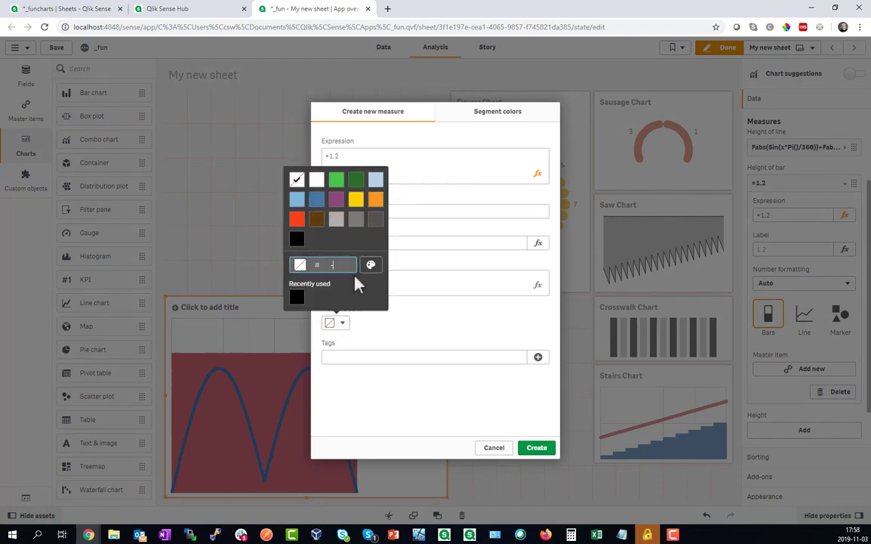
pyautogui.write('C41011')
pyautogui.press('Return')
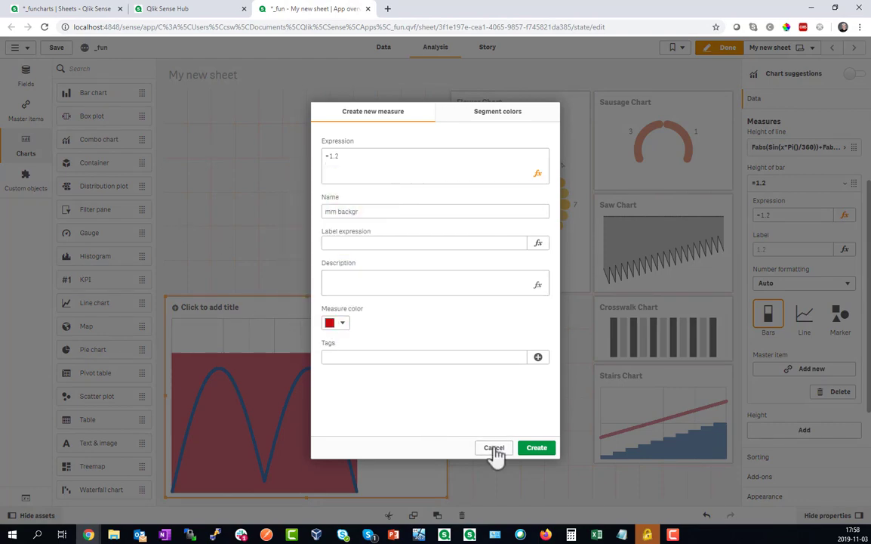
pyautogui.click(537, 446)
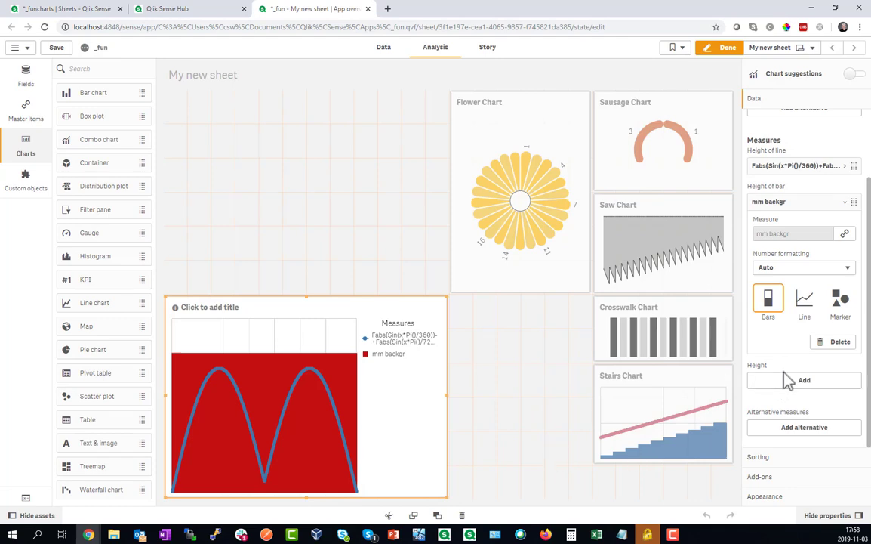
# Save the arch line measure as master measure 'mm' with colour #ffcf02
pyautogui.click(812, 203)
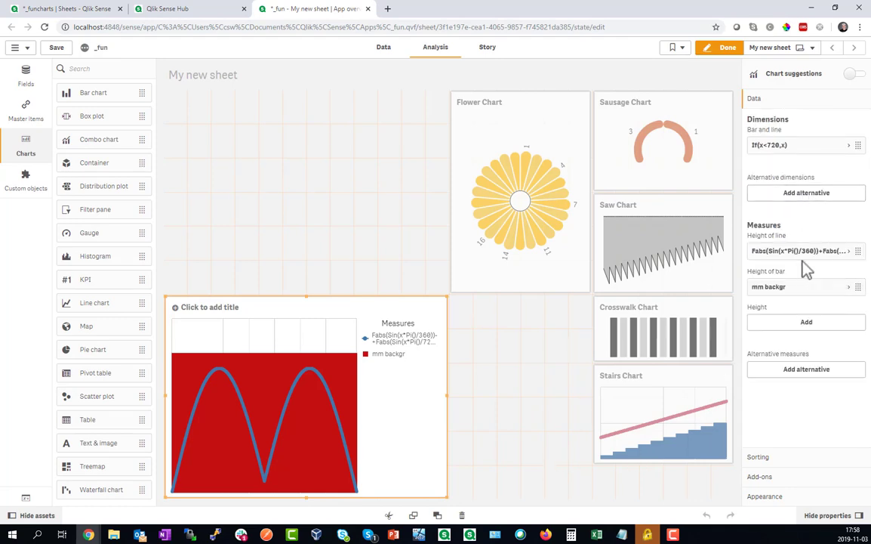
pyautogui.click(805, 251)
pyautogui.scroll(-3, 802, 423)
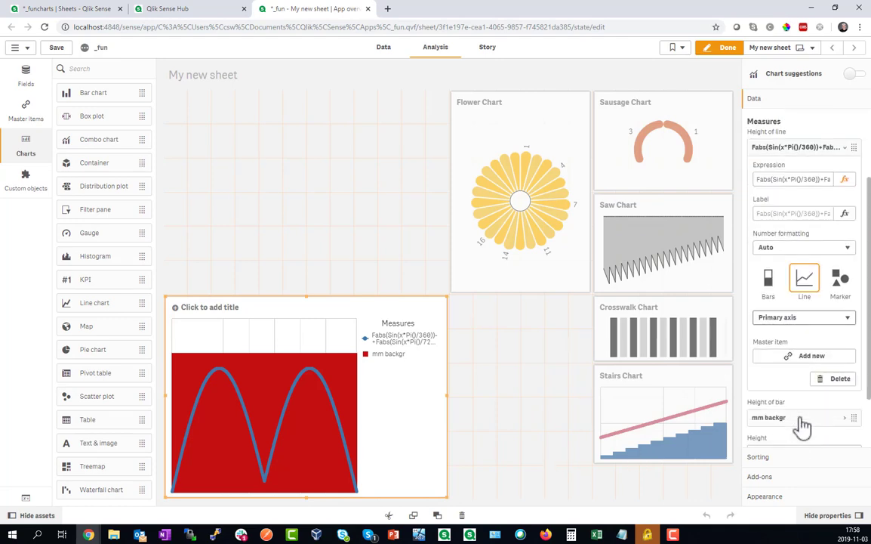
pyautogui.click(794, 357)
pyautogui.click(340, 325)
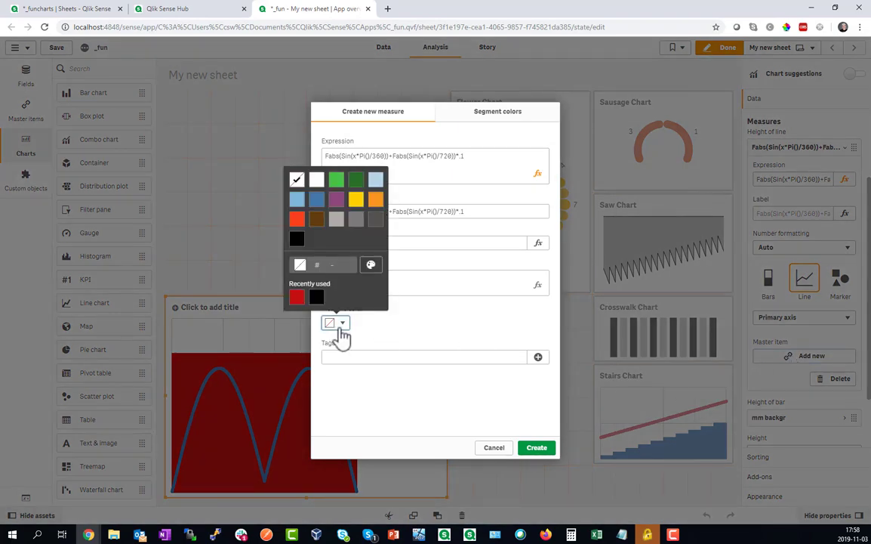
pyautogui.write('ffcf02')
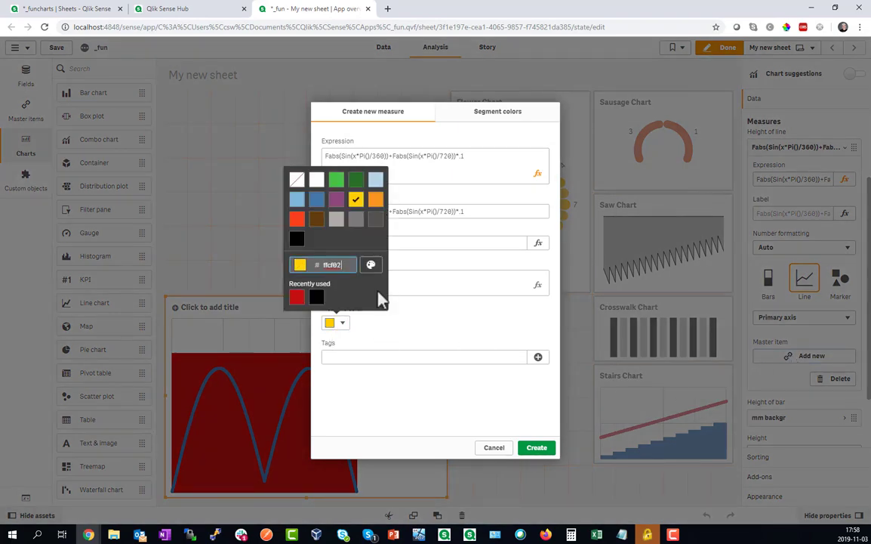
pyautogui.click(383, 301)
pyautogui.write('mm')
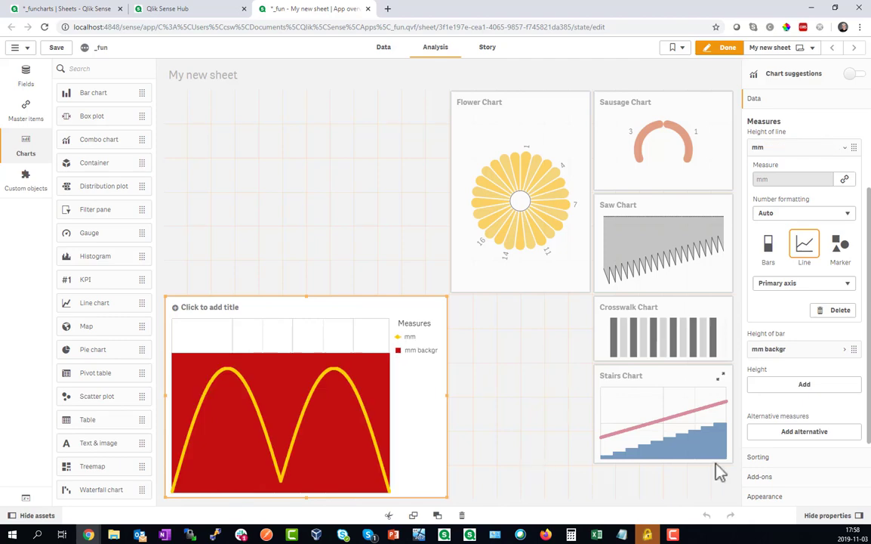
# Hide the arch chart's legend
pyautogui.click(766, 496)
pyautogui.scroll(-2, 801, 399)
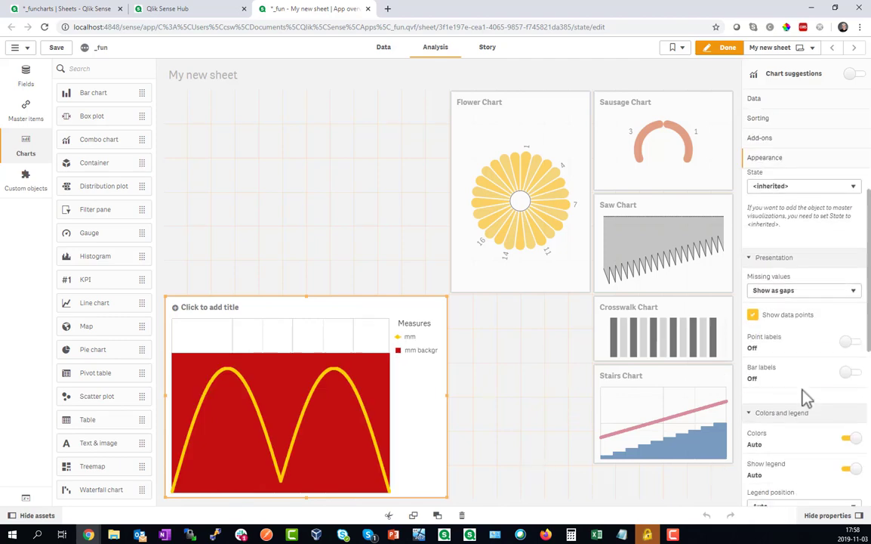
pyautogui.click(858, 461)
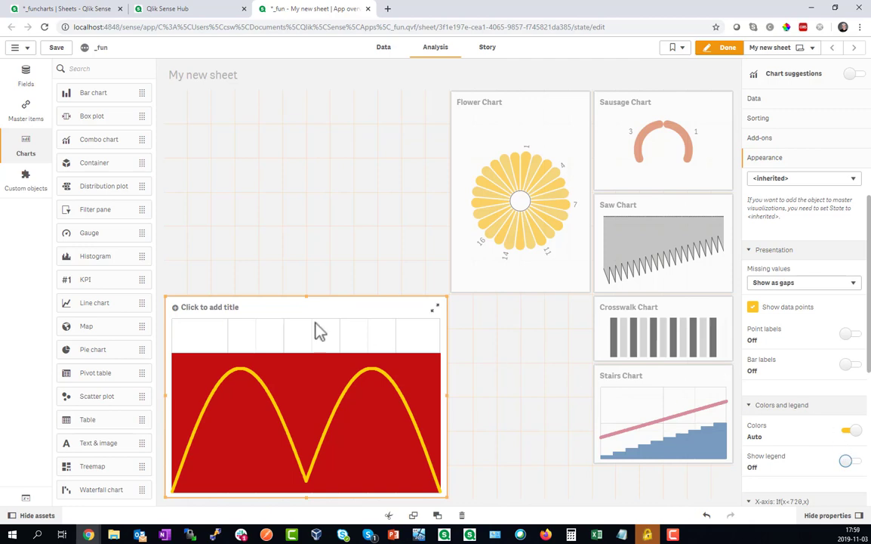
# Set the y-axis range to custom with a maximum of 1.2
pyautogui.scroll(-4, 782, 438)
pyautogui.click(855, 464)
pyautogui.click(801, 424)
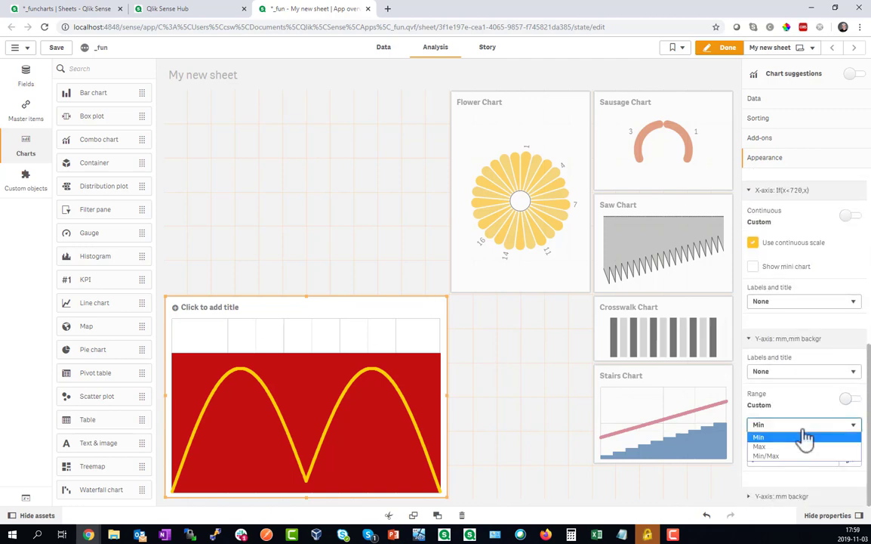
pyautogui.click(789, 446)
pyautogui.click(771, 460)
pyautogui.write('1')
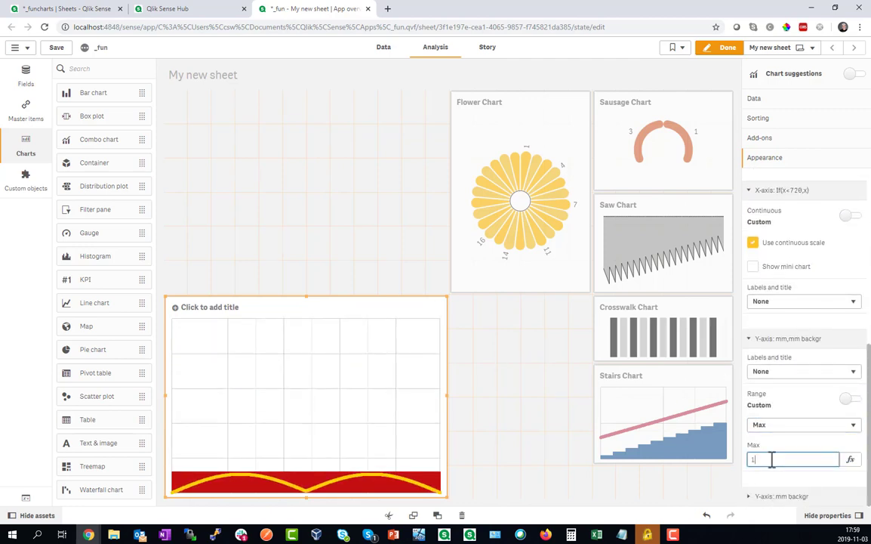
pyautogui.write('.2')
pyautogui.press('Return')
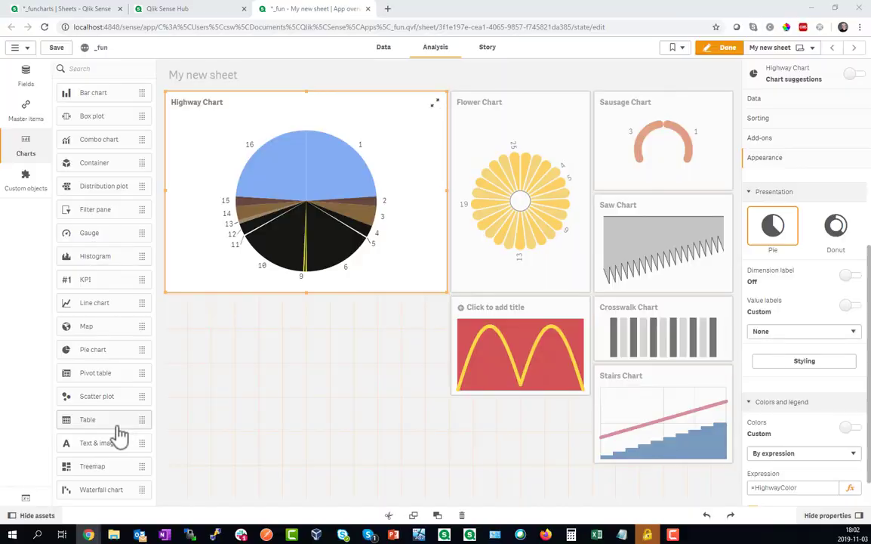
# Replace the Highway Chart with a lower-left line chart of x against measure =-3
pyautogui.press('Delete')
pyautogui.moveTo(95, 302); pyautogui.dragTo(323, 354)
pyautogui.click(306, 401)
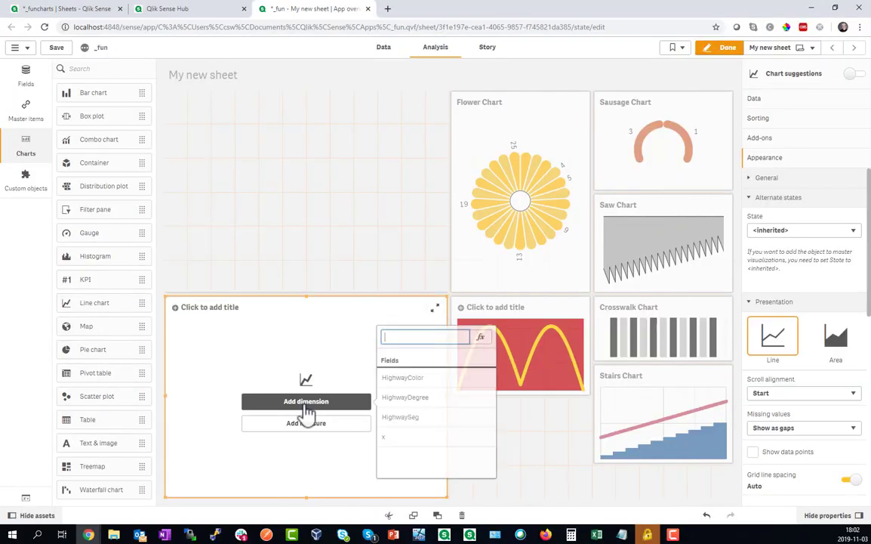
pyautogui.click(385, 439)
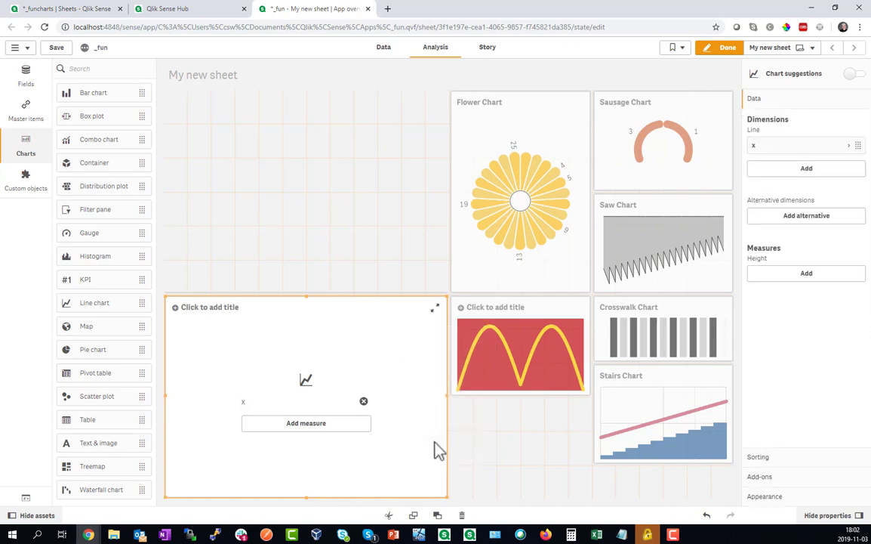
pyautogui.click(302, 424)
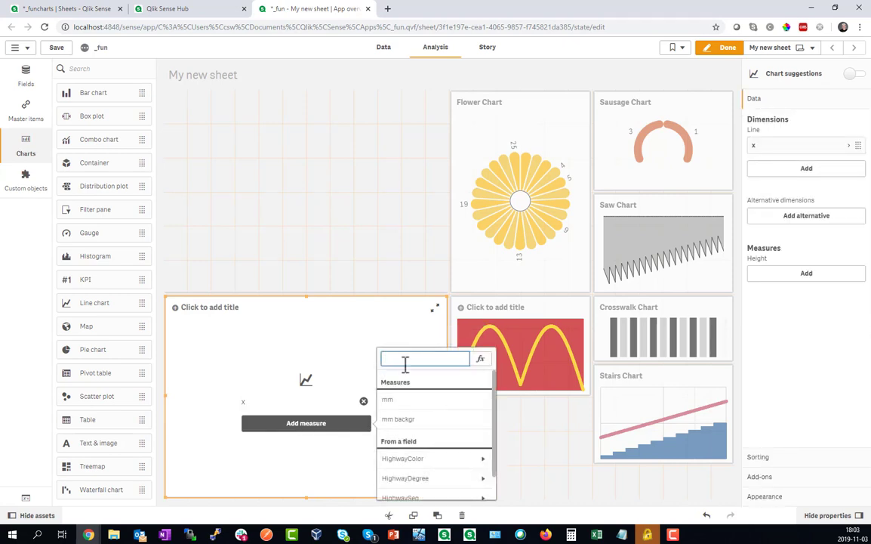
pyautogui.write('=-3')
pyautogui.press('Return')
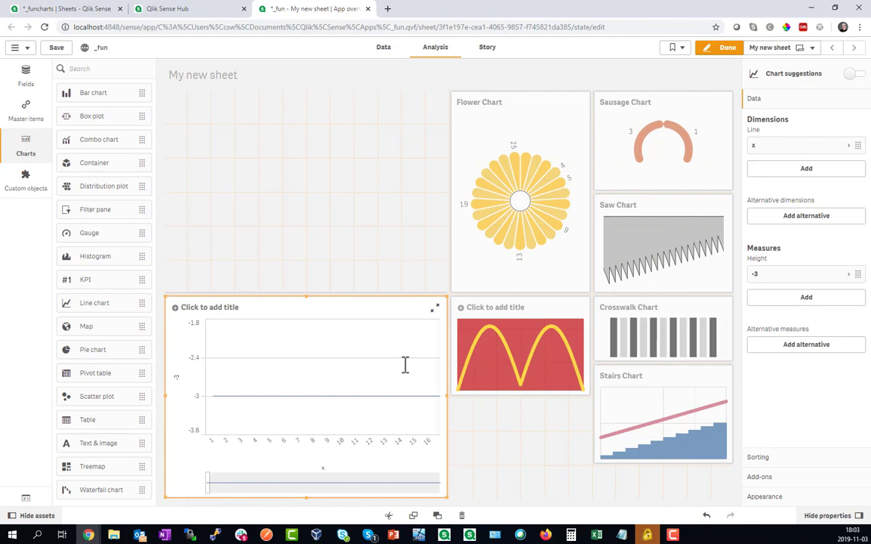
# Make it an area chart with a continuous x-axis and no mini chart
pyautogui.click(767, 496)
pyautogui.click(834, 344)
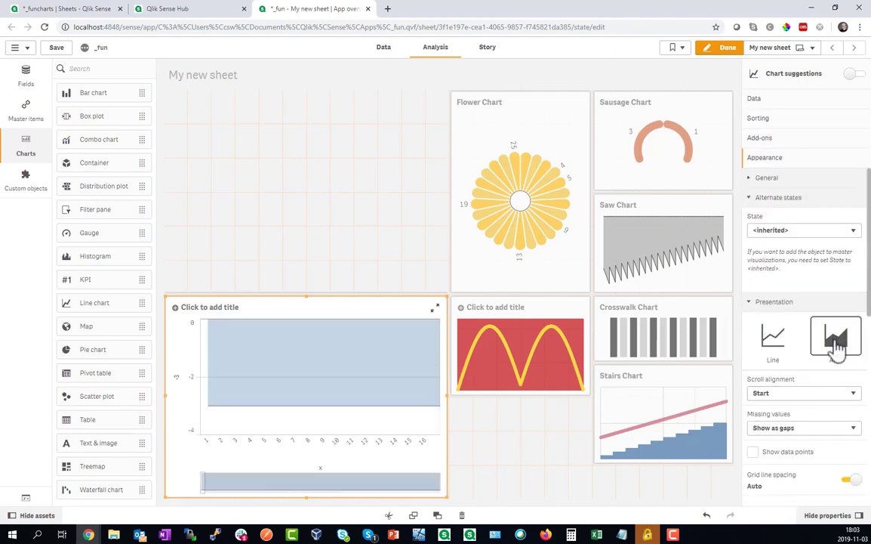
pyautogui.scroll(-2, 847, 472)
pyautogui.scroll(-2, 806, 487)
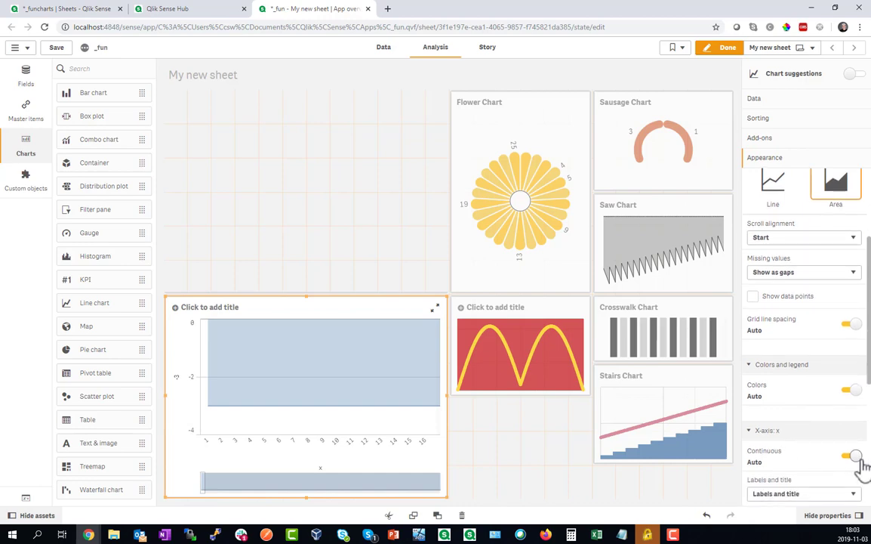
pyautogui.click(849, 459)
pyautogui.click(754, 471)
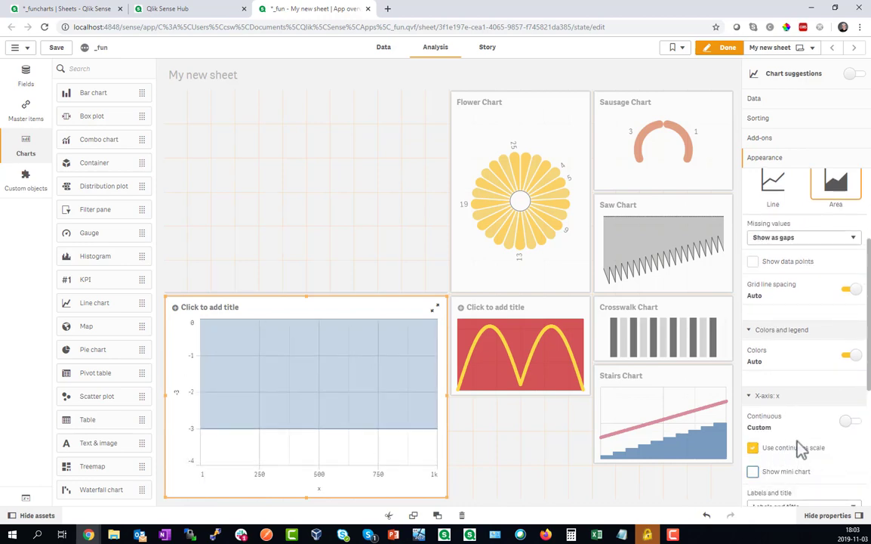
# Remove the labels and titles from both the x-axis and y-axis
pyautogui.scroll(-1, 747, 449)
pyautogui.click(852, 455)
pyautogui.click(762, 495)
pyautogui.scroll(-3, 788, 457)
pyautogui.click(755, 340)
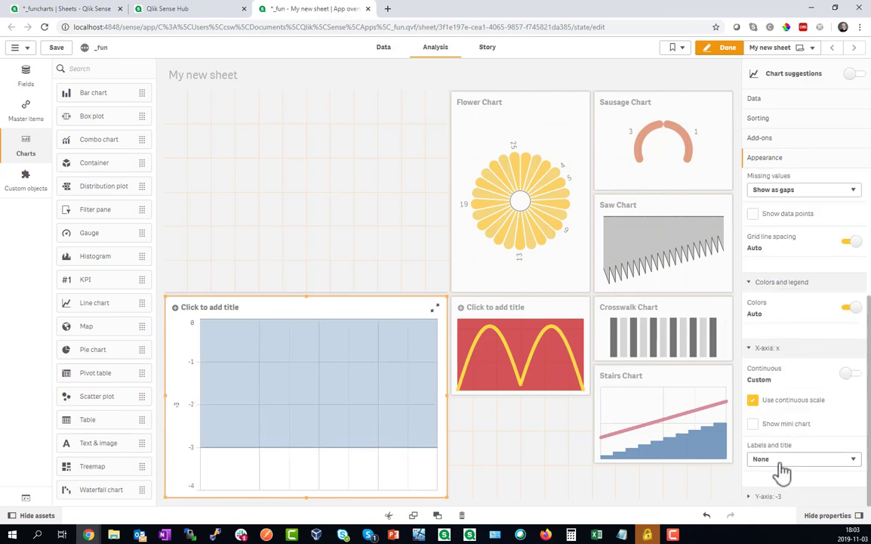
pyautogui.click(764, 497)
pyautogui.click(772, 370)
pyautogui.click(770, 410)
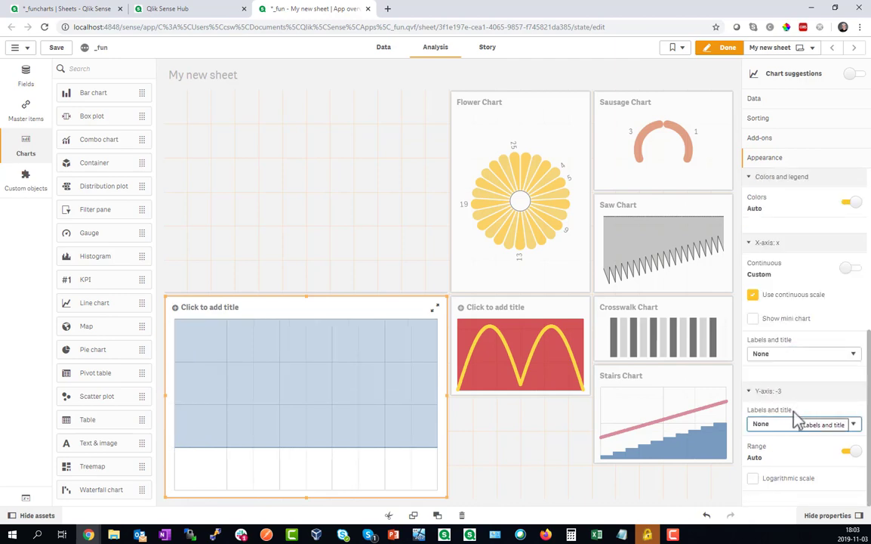
# Set grid line spacing to custom with no lines
pyautogui.scroll(3, 803, 287)
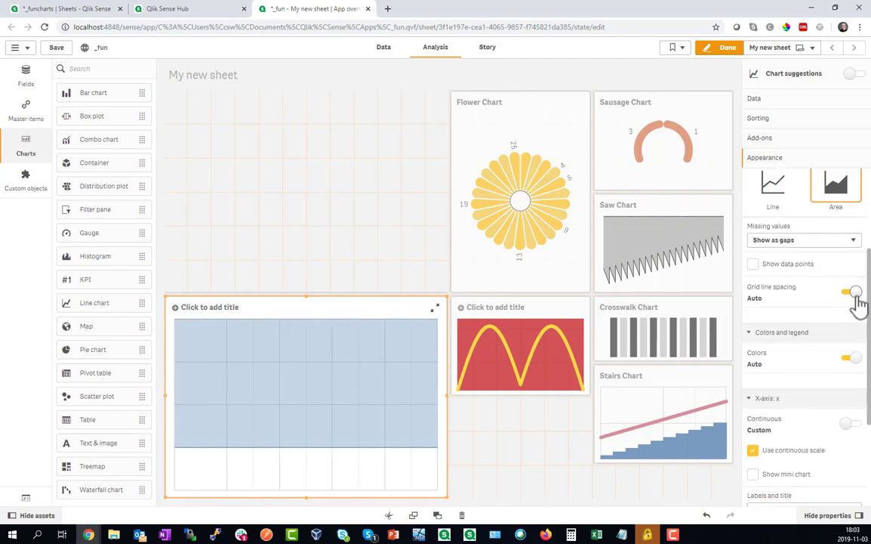
pyautogui.click(849, 291)
pyautogui.click(799, 318)
pyautogui.click(797, 330)
pyautogui.click(755, 100)
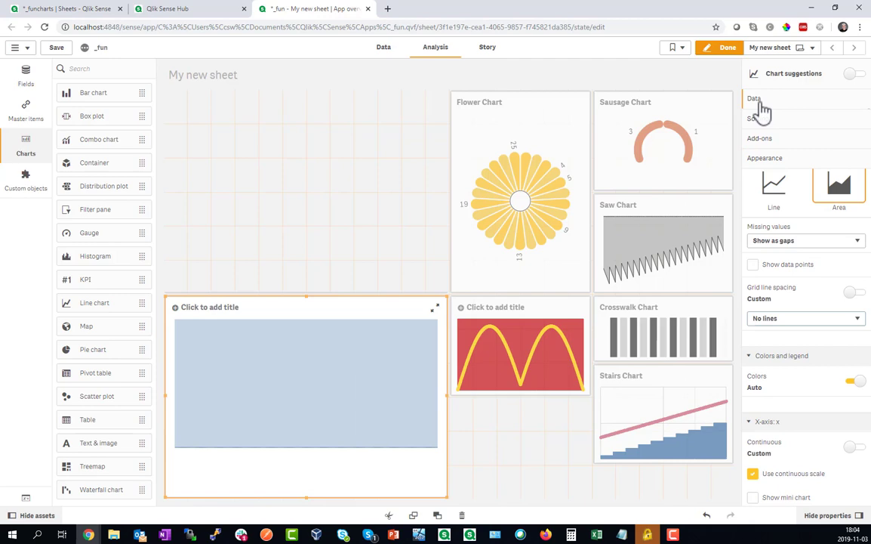
# Add a second measure Pick(Match(x,530,580,590,600,601),0,.9,1,.9,0) via the expression editor
pyautogui.click(789, 303)
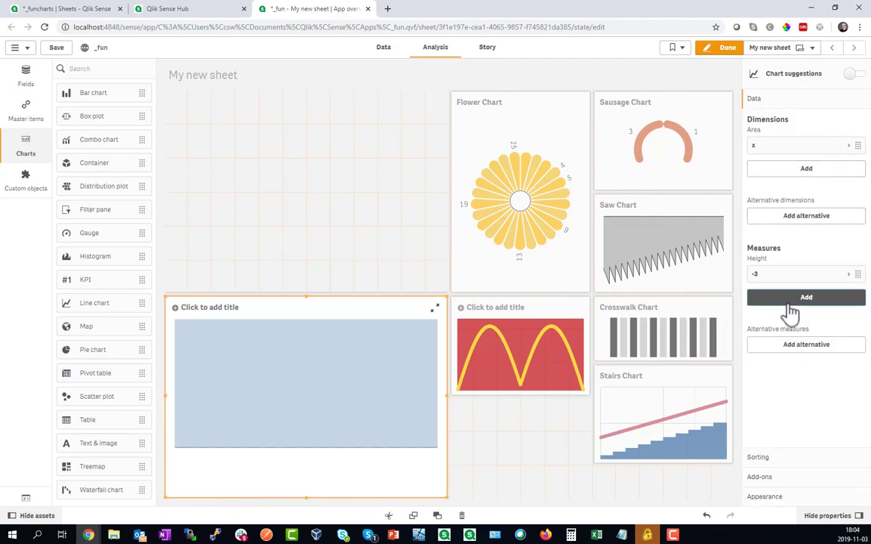
pyautogui.click(850, 324)
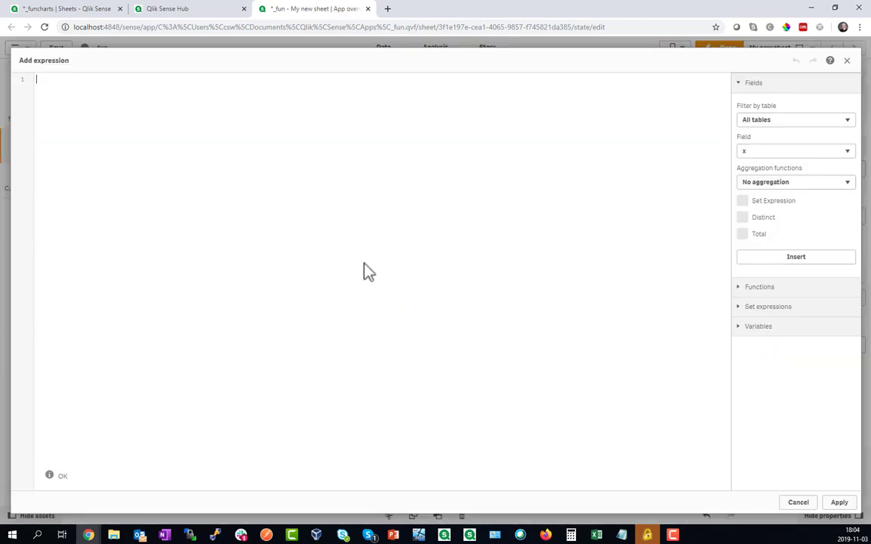
pyautogui.write('Pick(Match(x,530,580,590,600,601),0,.9,1,.9,0)')
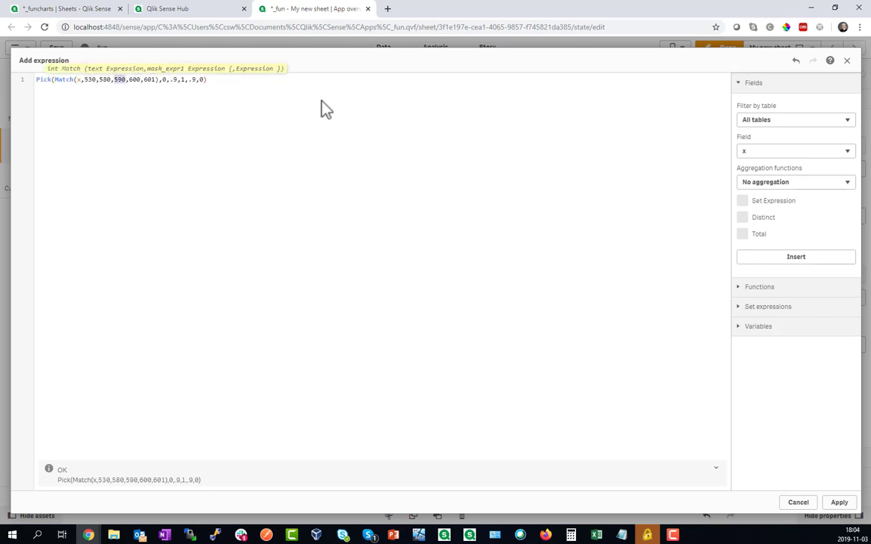
pyautogui.click(840, 501)
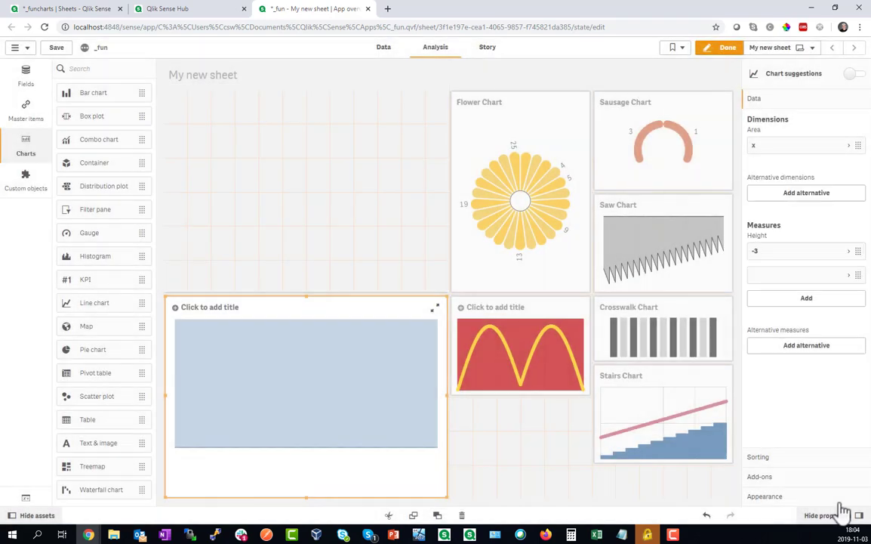
# Show missing values as connections and hide the chart legend
pyautogui.click(786, 495)
pyautogui.click(778, 287)
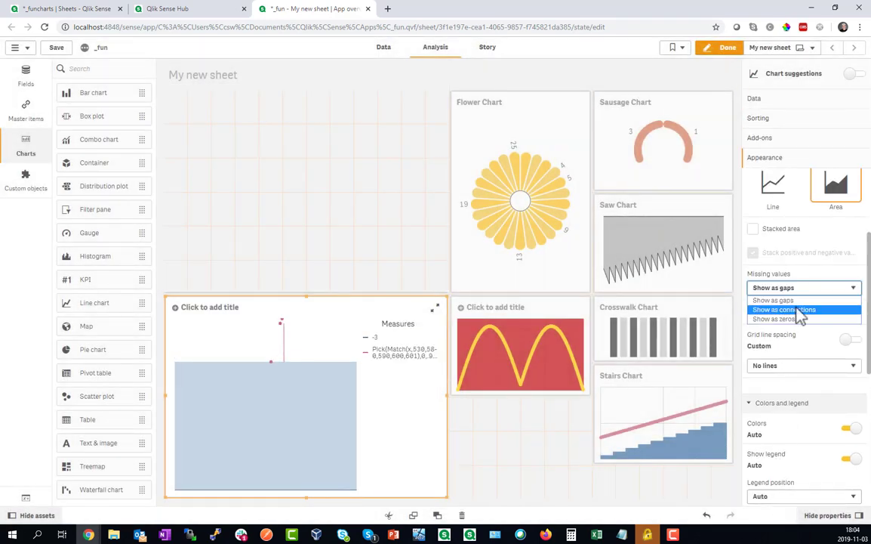
pyautogui.click(796, 310)
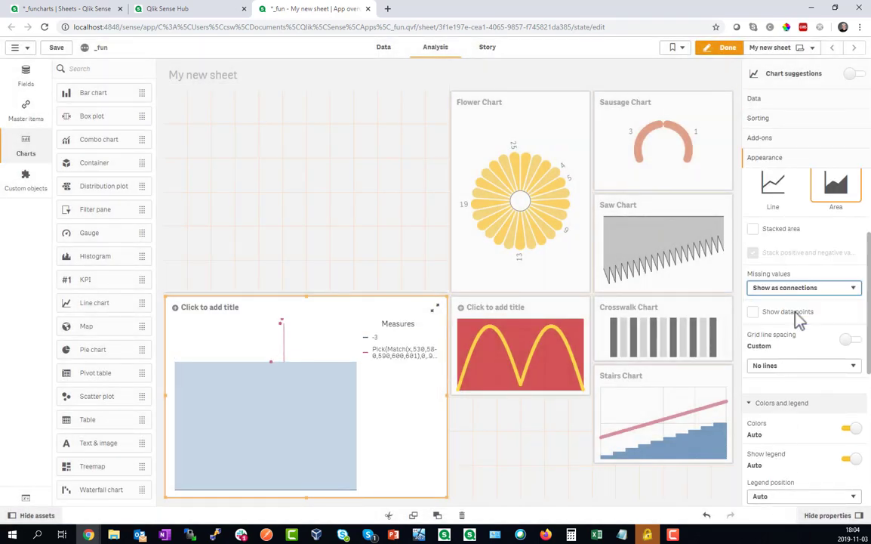
pyautogui.click(855, 459)
# Save the fin measure as master measure 'Sharkfin' and move the Shark Chart below the red chart
pyautogui.click(755, 98)
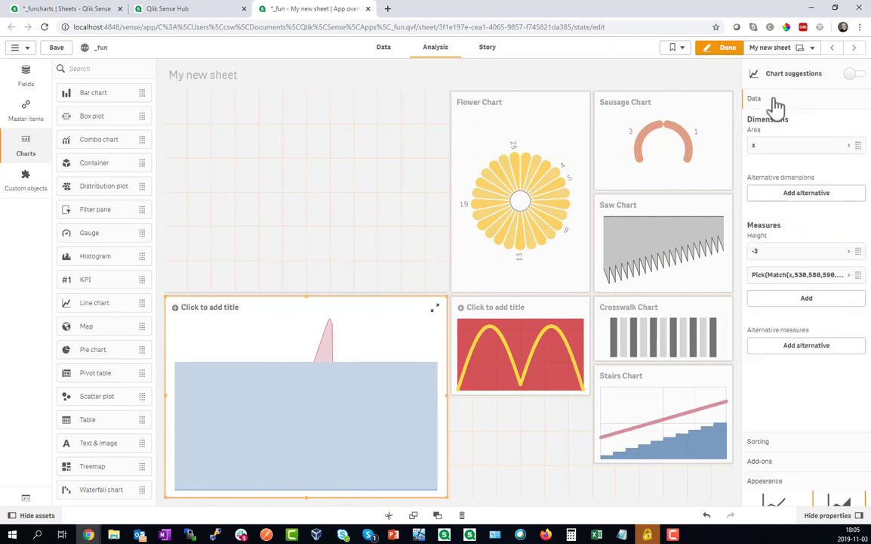
pyautogui.click(809, 276)
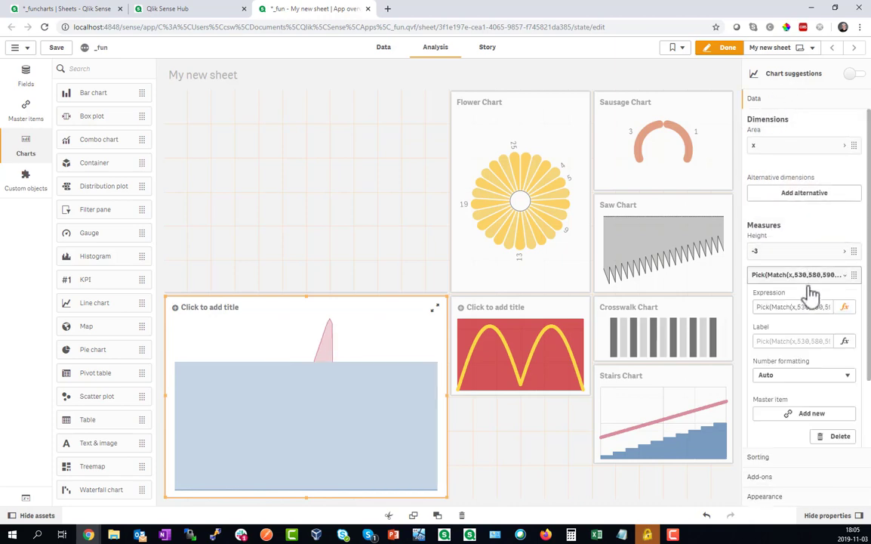
pyautogui.click(791, 419)
pyautogui.moveTo(472, 211); pyautogui.dragTo(314, 226)
pyautogui.write('Sharkfin')
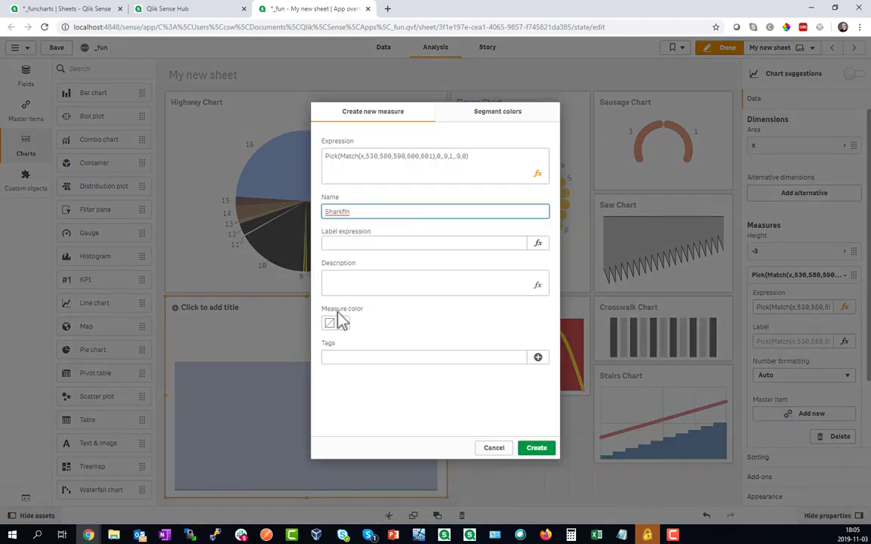
pyautogui.click(338, 319)
pyautogui.click(538, 448)
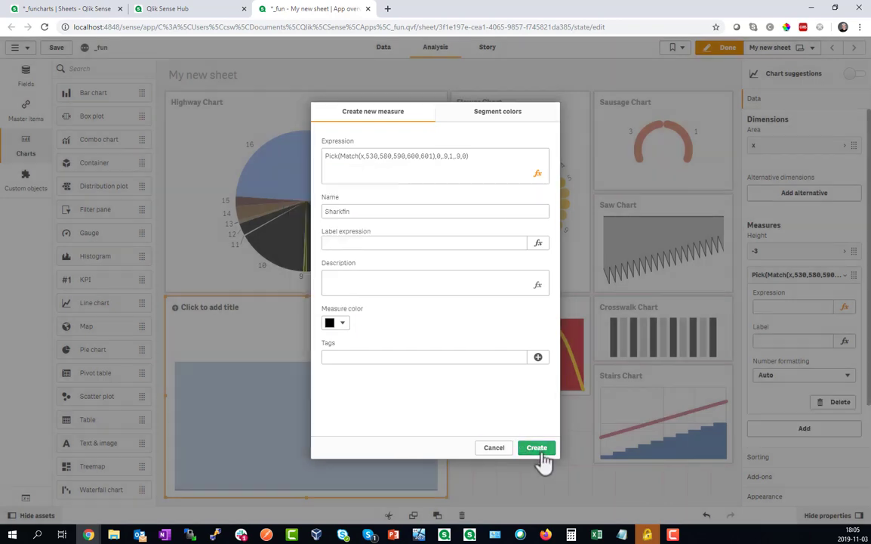
pyautogui.click(537, 448)
pyautogui.moveTo(253, 367); pyautogui.dragTo(571, 456)
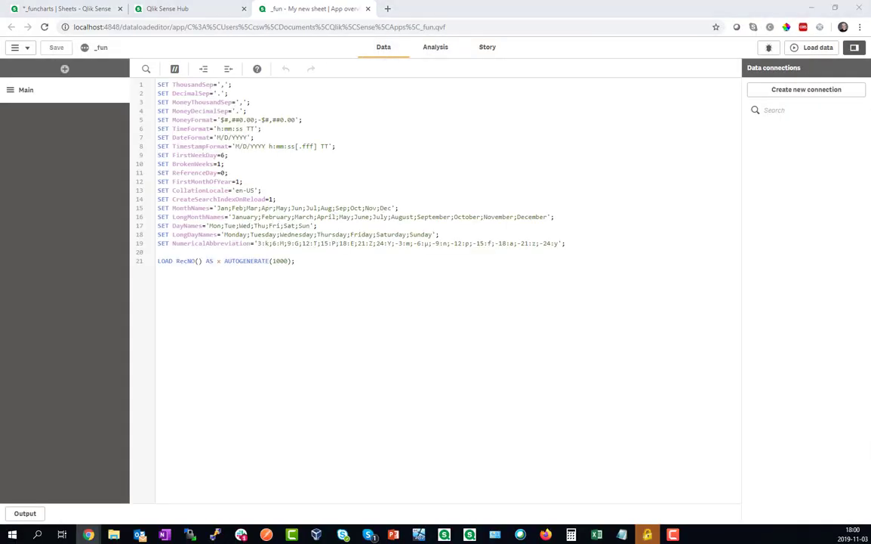
# Paste and indent the Highway INLINE table in the load script, then reload the data
pyautogui.write('Highway: LOAD RecNo() AS HighwaySeg, HighwayDegree, HighwayColor //If(Standout,Standout, 1.2) AS HighwayStandout INLINE [ HighwayDegree, HighwayPart, HighwayColor, Standout 88, sky,#84ADF3 8, horizon,#654641 17, field2,#86663F 10, shoulder,#161614, 1 1, strip,#eeeeee, 1 59, road right side,#161614,1 1, right middle line,#EAE517,1 1, road middle,#161614,1 1, left middle line,#EAE517,1 59, left right side,#161614,1 1, strip,#eeeeee,1 10, shoulder,#161614,1 3, field1,#9A8663 12, field2,#86663F 8, horizon,#654641 88, sky,#84ADF3 ];')
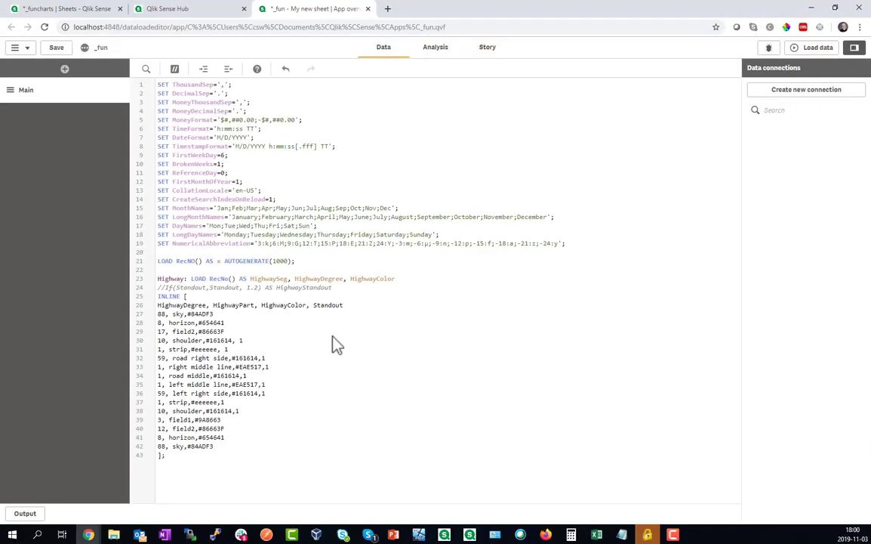
pyautogui.moveTo(156, 454); pyautogui.dragTo(145, 308)
pyautogui.press('Tab')
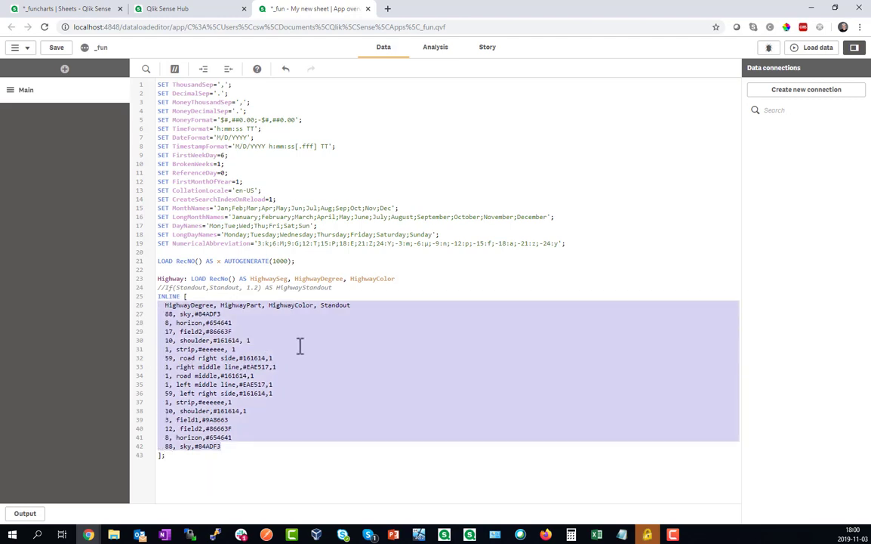
pyautogui.click(426, 310)
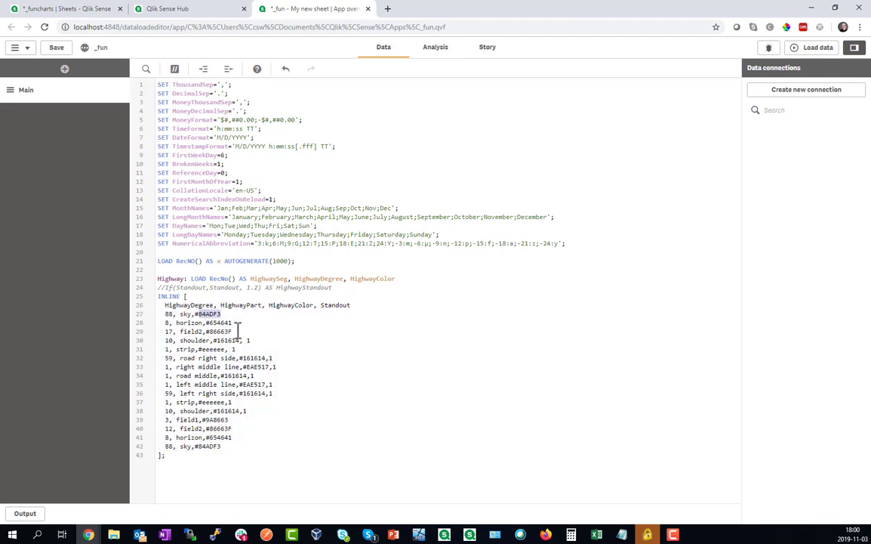
pyautogui.moveTo(165, 314); pyautogui.dragTo(225, 454)
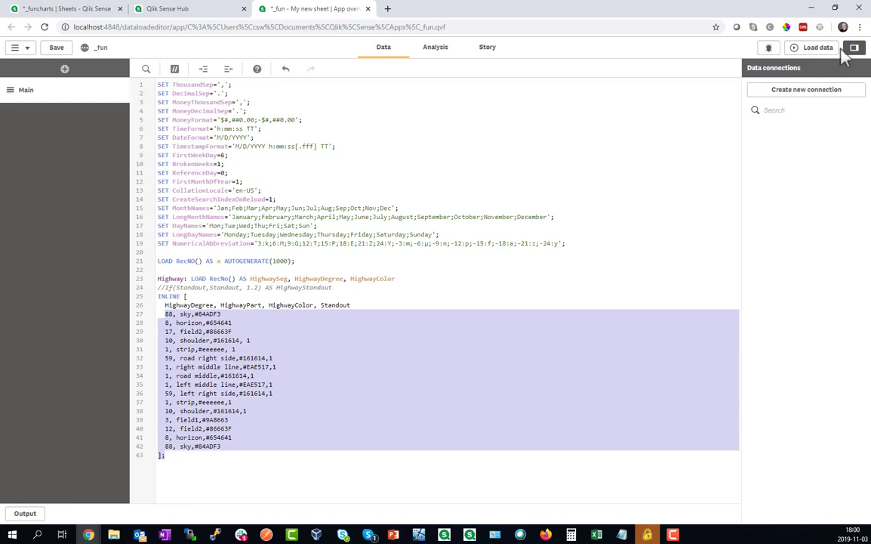
pyautogui.click(813, 52)
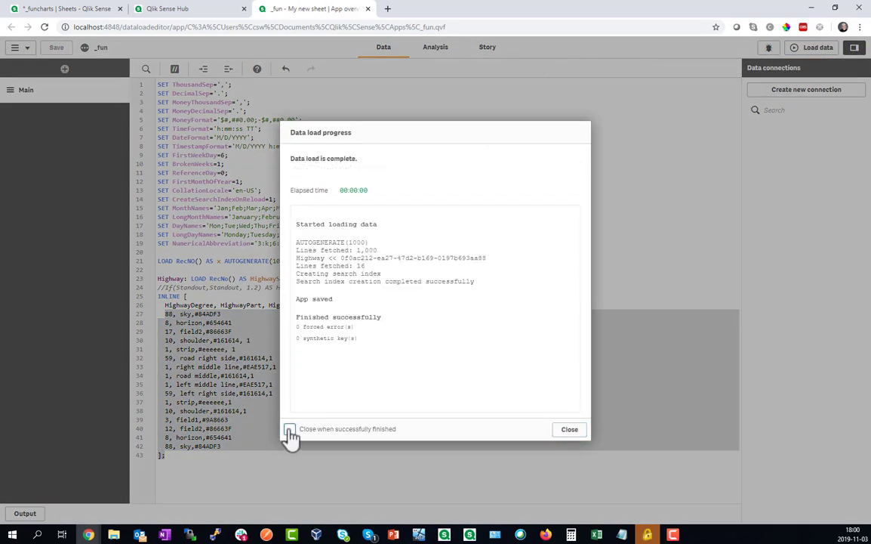
pyautogui.click(564, 429)
# Add a top-left pie chart of HighwaySeg sliced by Sum(HighwayDegree)
pyautogui.click(452, 56)
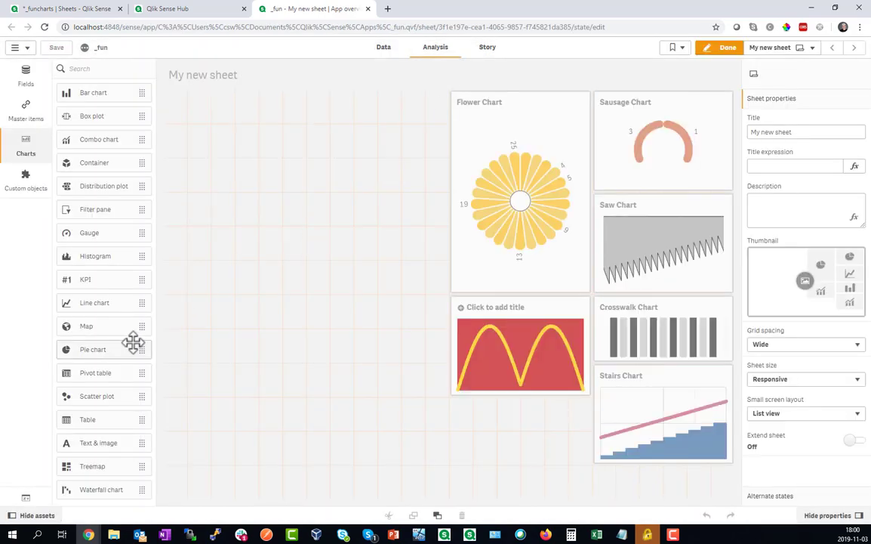
pyautogui.moveTo(92, 356); pyautogui.dragTo(338, 202)
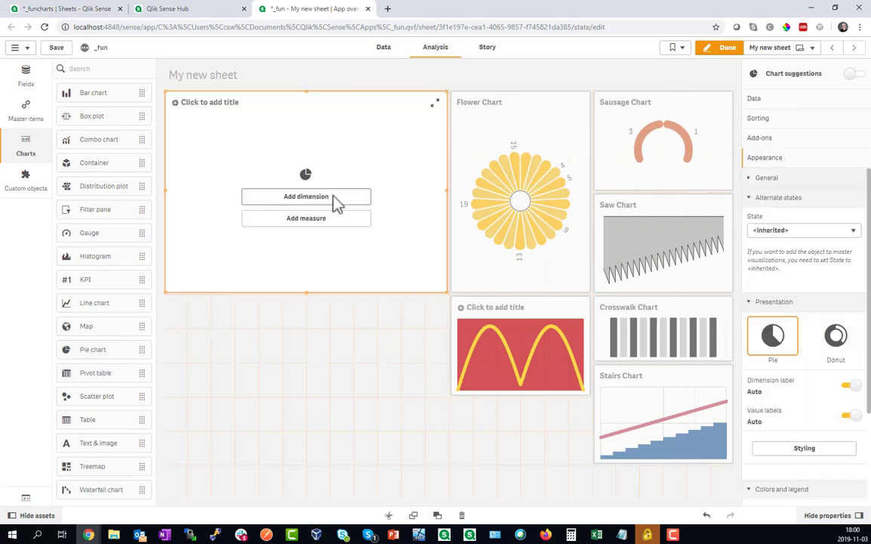
pyautogui.click(303, 201)
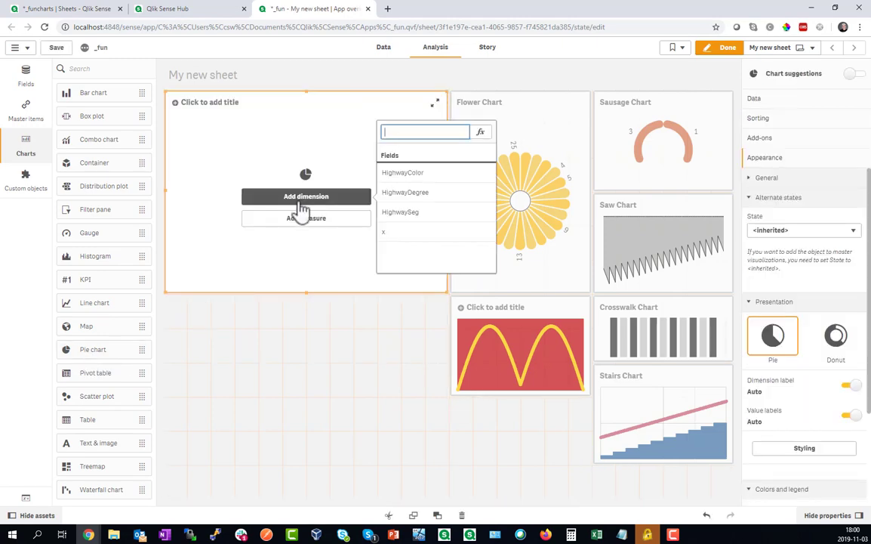
pyautogui.click(426, 212)
pyautogui.click(340, 220)
pyautogui.scroll(-1, 460, 283)
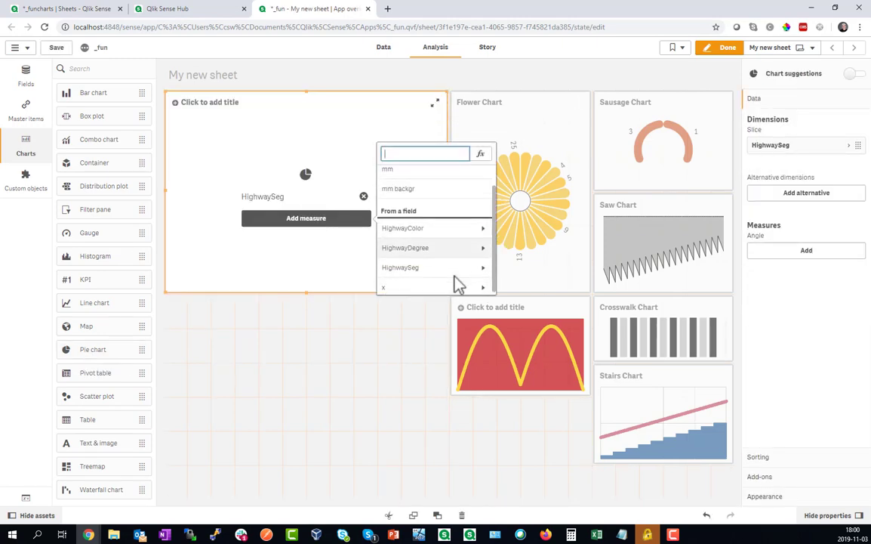
pyautogui.click(476, 247)
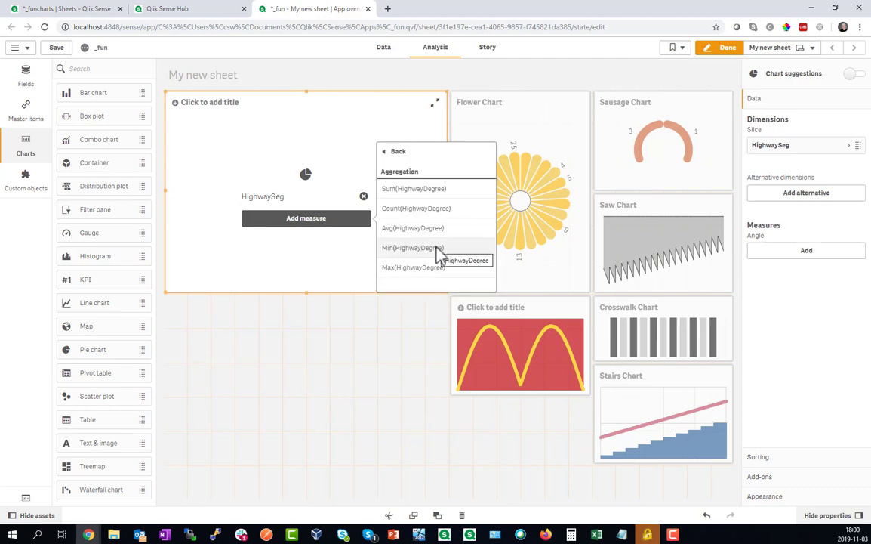
pyautogui.click(423, 188)
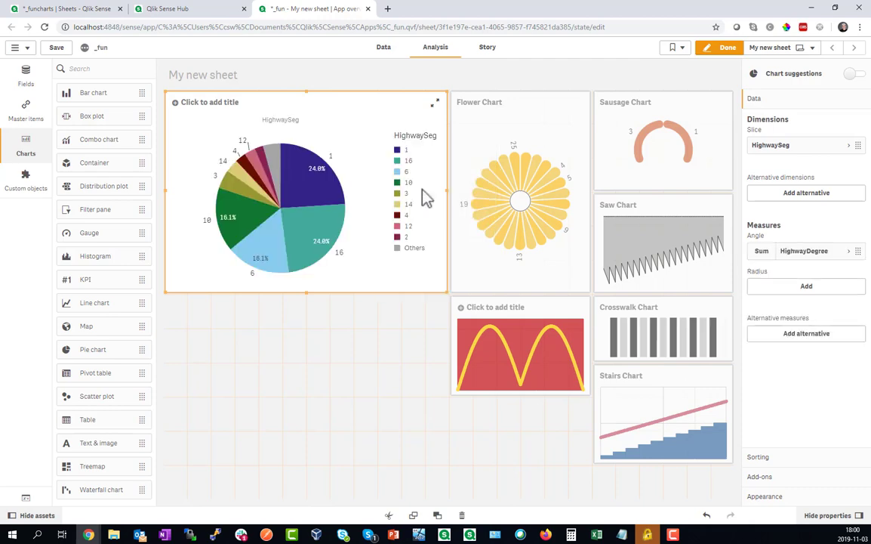
# Show all HighwaySeg slices with no limitation, sorted by HighwaySeg first
pyautogui.click(772, 147)
pyautogui.click(797, 272)
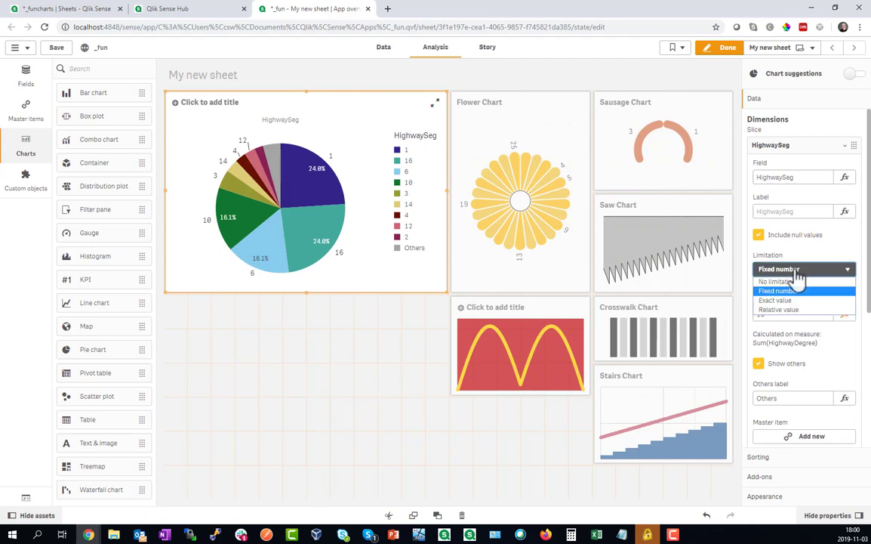
pyautogui.click(792, 282)
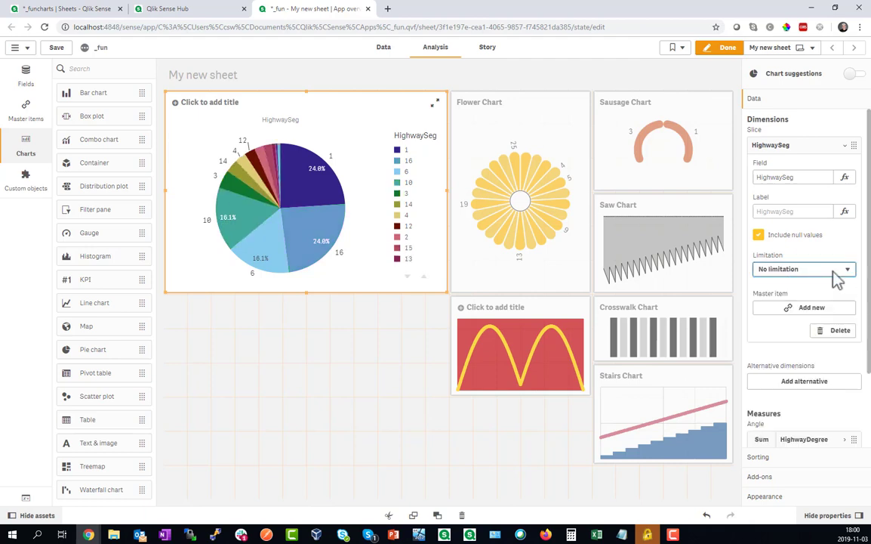
pyautogui.click(762, 458)
pyautogui.moveTo(801, 160); pyautogui.dragTo(805, 140)
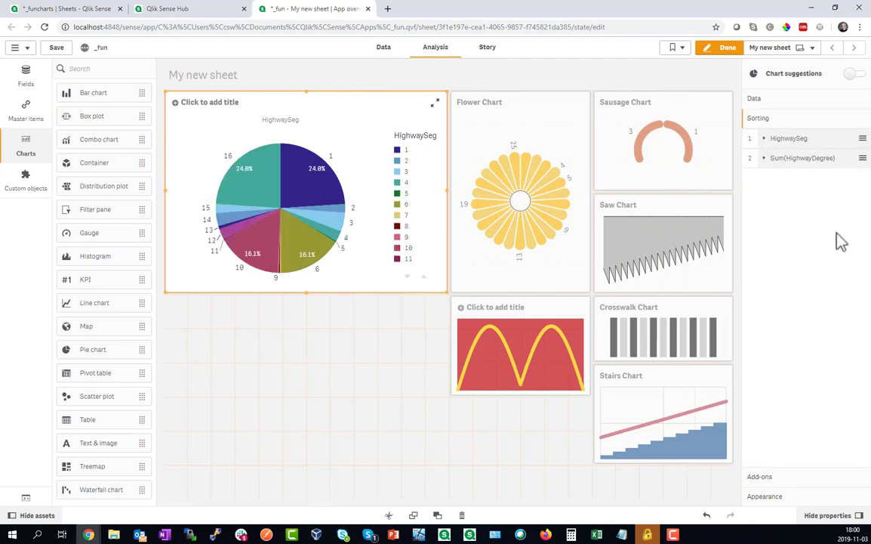
# Remove the pie's value labels, hide its legend and switch slice colours to custom
pyautogui.click(768, 497)
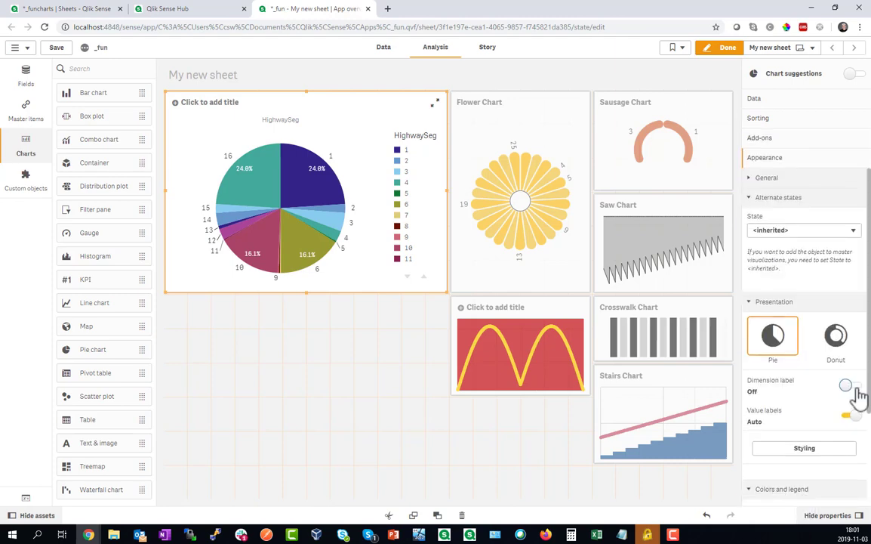
pyautogui.click(847, 417)
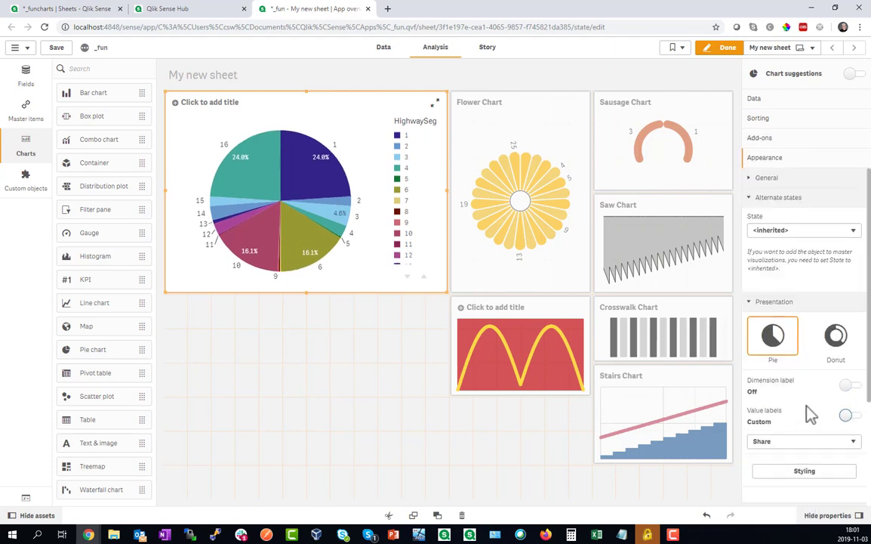
pyautogui.click(794, 442)
pyautogui.click(794, 466)
pyautogui.scroll(-2, 798, 415)
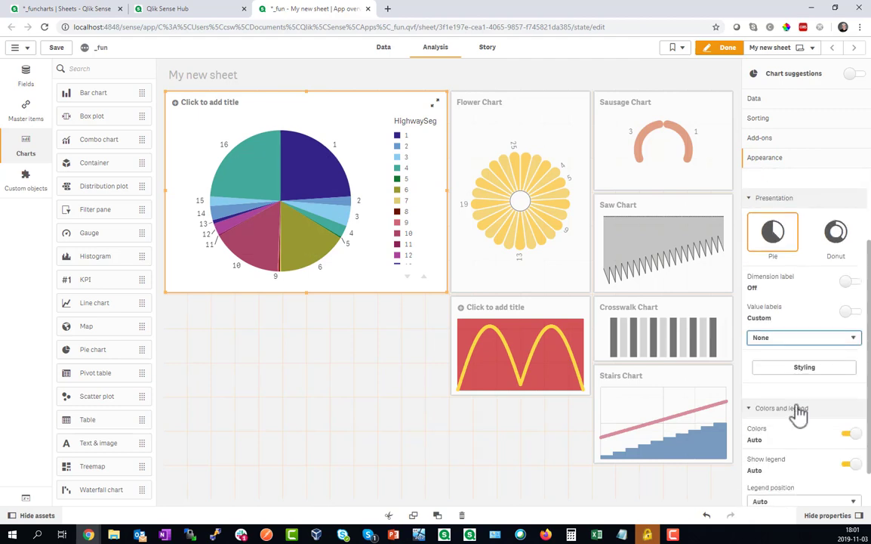
pyautogui.click(851, 473)
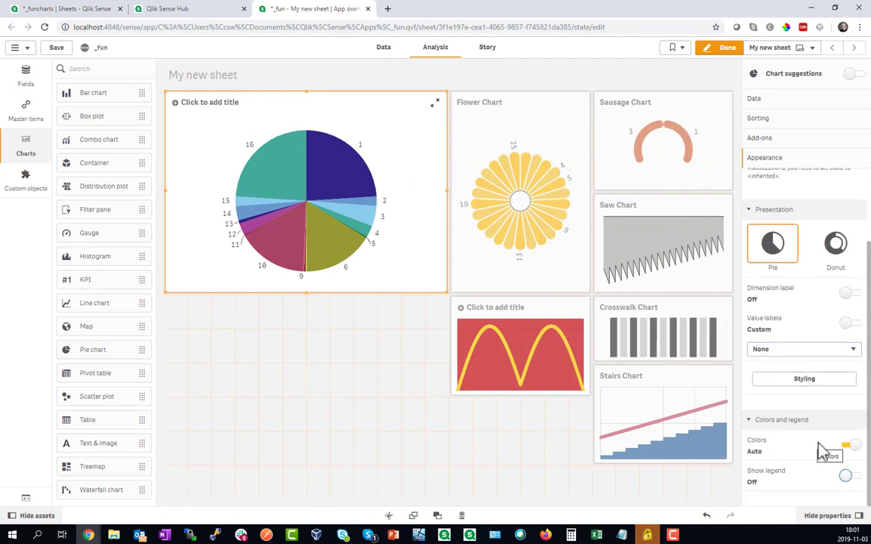
pyautogui.click(848, 445)
pyautogui.click(798, 454)
# Colour the pie slices by the expression =HighwayColor
pyautogui.click(778, 493)
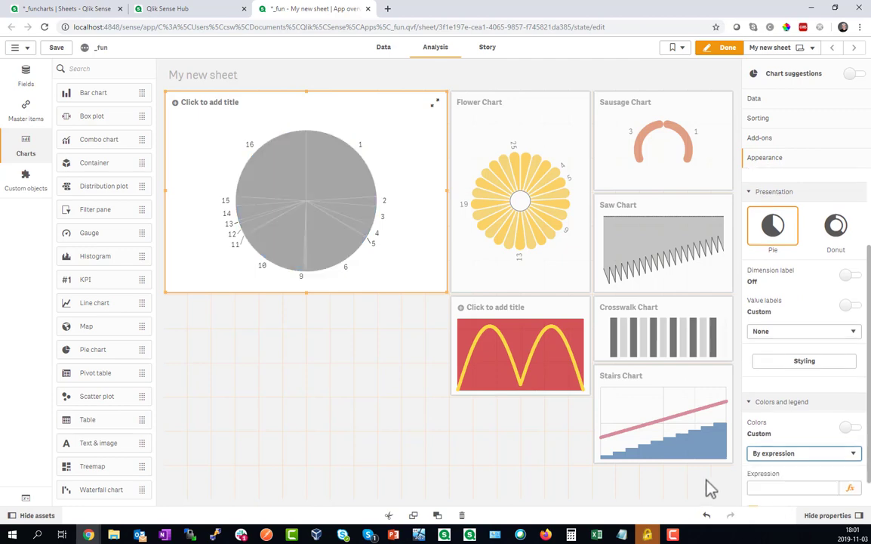
pyautogui.click(850, 490)
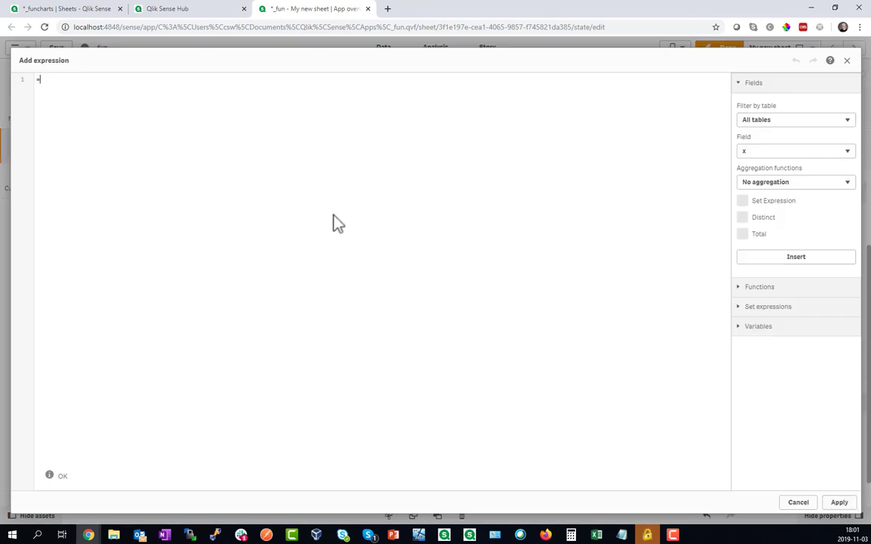
pyautogui.write('High')
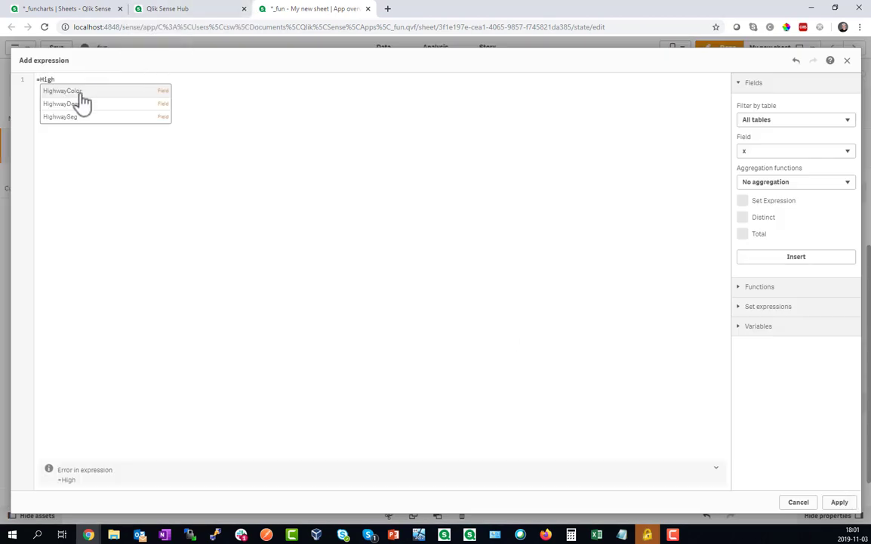
pyautogui.click(81, 94)
pyautogui.click(839, 503)
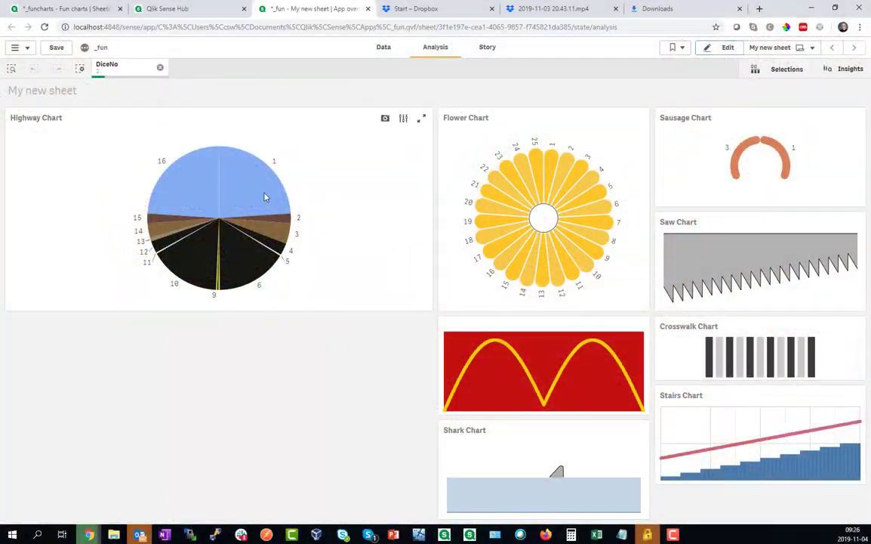
# Select Highway Chart segments 1 and 2 and confirm the selection
pyautogui.click(264, 198)
pyautogui.click(283, 222)
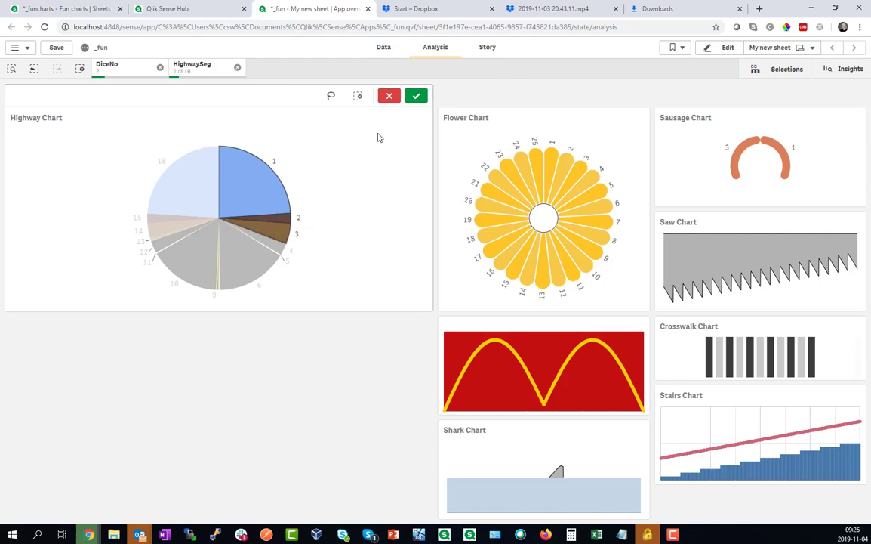
pyautogui.click(416, 98)
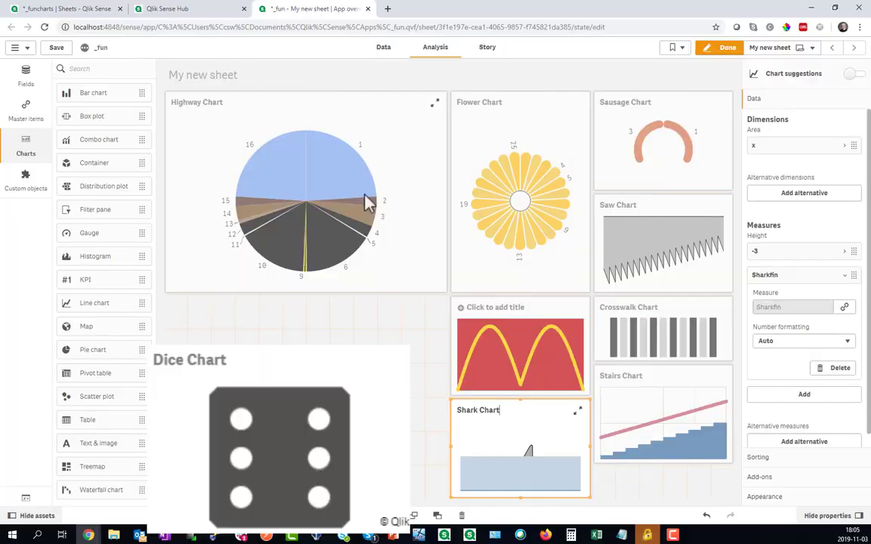
# Add the Dice inline table to the load script and reload the data
pyautogui.click(385, 52)
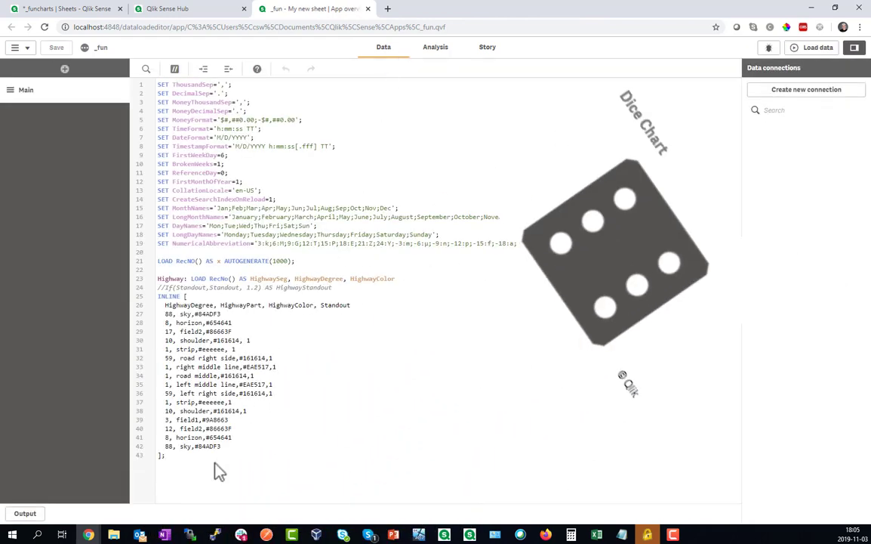
pyautogui.write('Dice: LOAD SubField(@1,\';\') AS DicePoint, RecNo() AS DiceNo INLINE ` "[0,0]" "[-1,-1];[1,1]" "[-1,-1];[0,0];[1,1]" "[-1,1];[-1,-1];[1,-1];[1,1]" "[-1,1];[-1,-1];[1,-1];[1,1];[0,0]" "[-1,1];[-1,0];[-1,-1];[1,-1];[1,0];[1,1]" ` (no labels);')
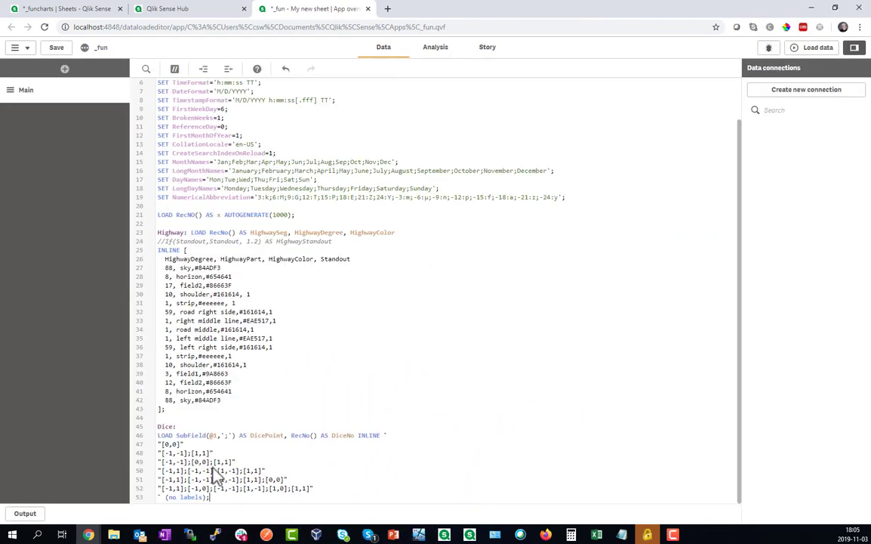
pyautogui.moveTo(333, 488); pyautogui.dragTo(161, 489)
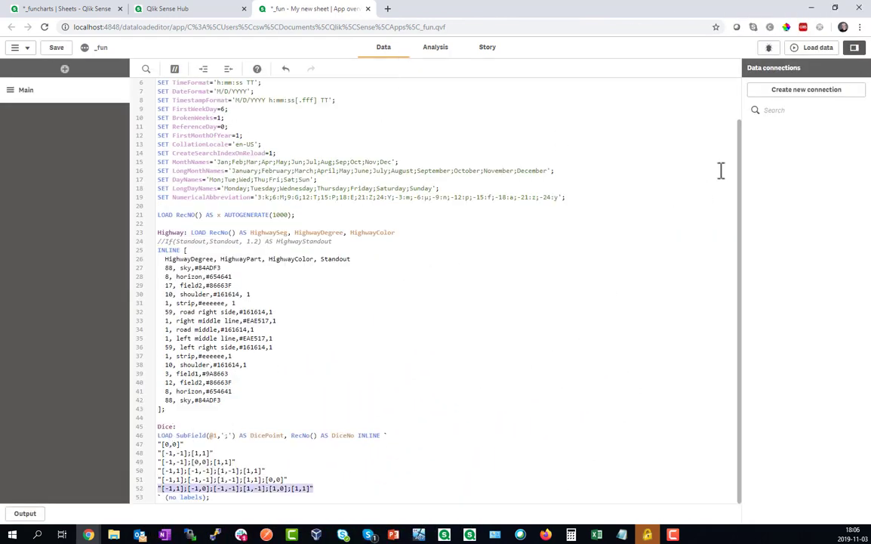
pyautogui.click(816, 47)
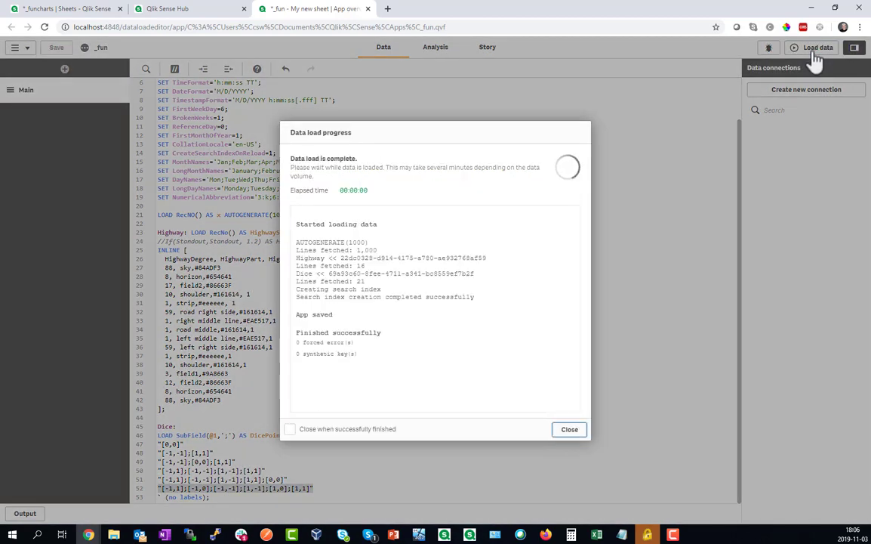
pyautogui.click(571, 432)
# Place a new map chart on the sheet with a DicePoint point layer
pyautogui.click(435, 50)
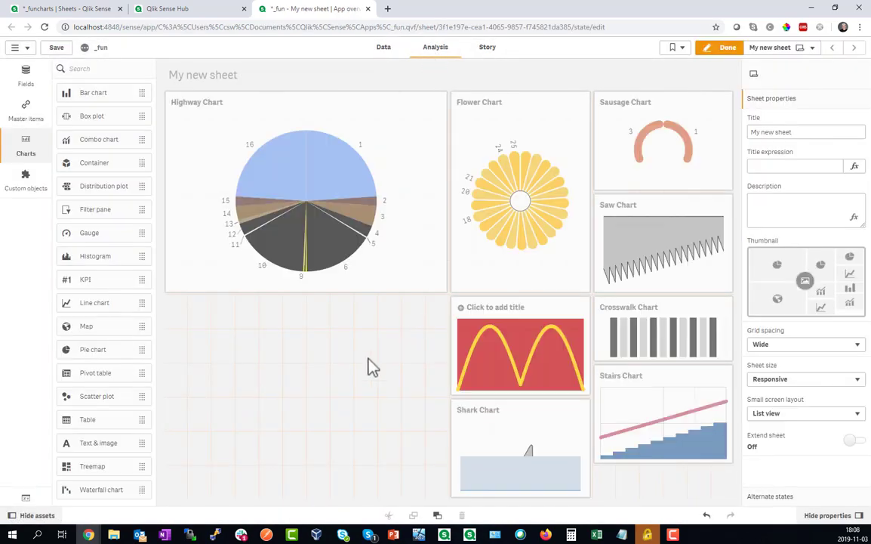
pyautogui.moveTo(81, 338); pyautogui.dragTo(330, 385)
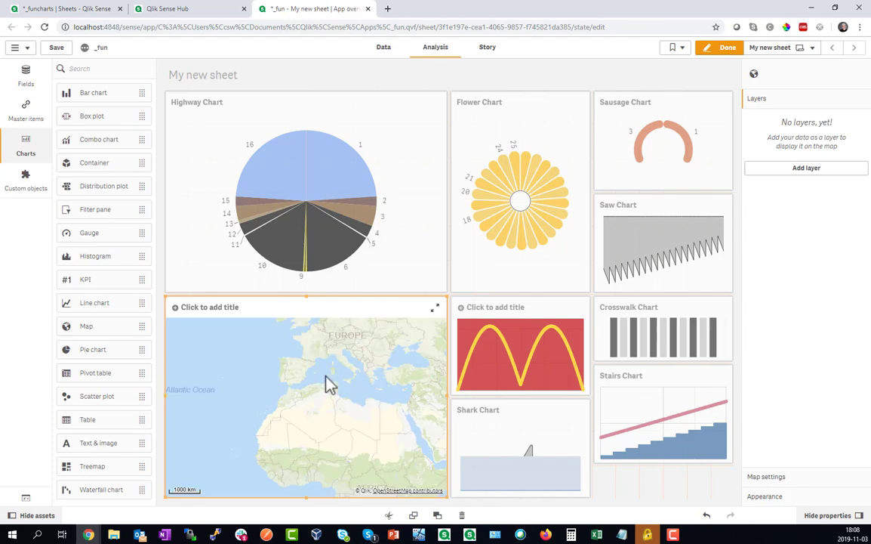
pyautogui.click(781, 168)
pyautogui.click(813, 227)
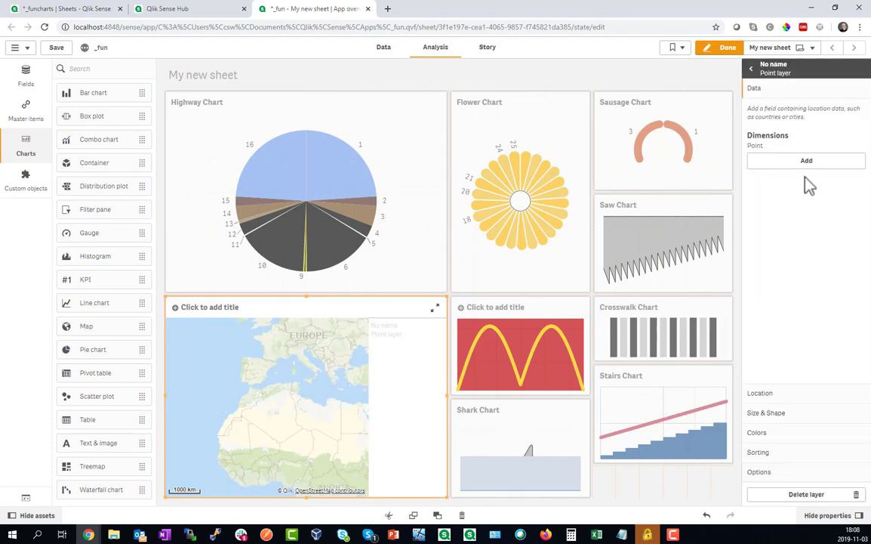
pyautogui.click(802, 163)
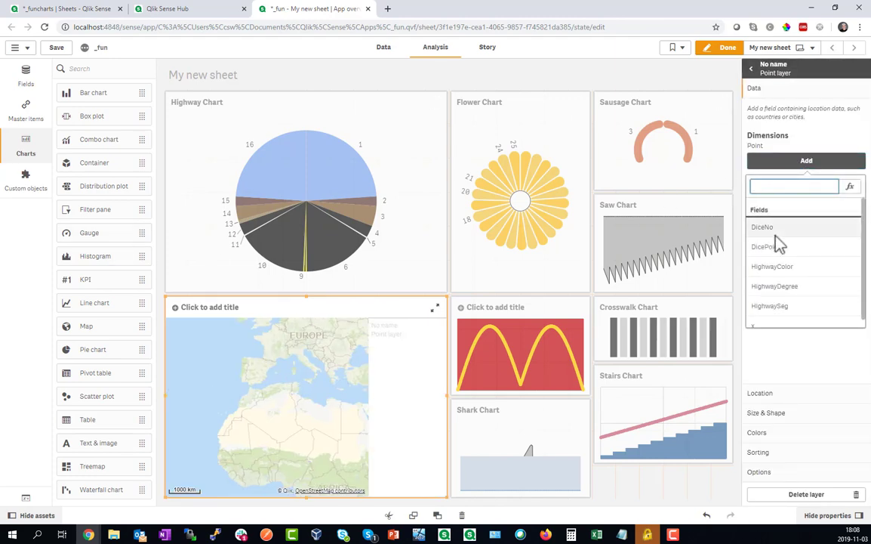
pyautogui.click(755, 207)
# Turn off the size legend for the DicePoint point layer
pyautogui.click(783, 396)
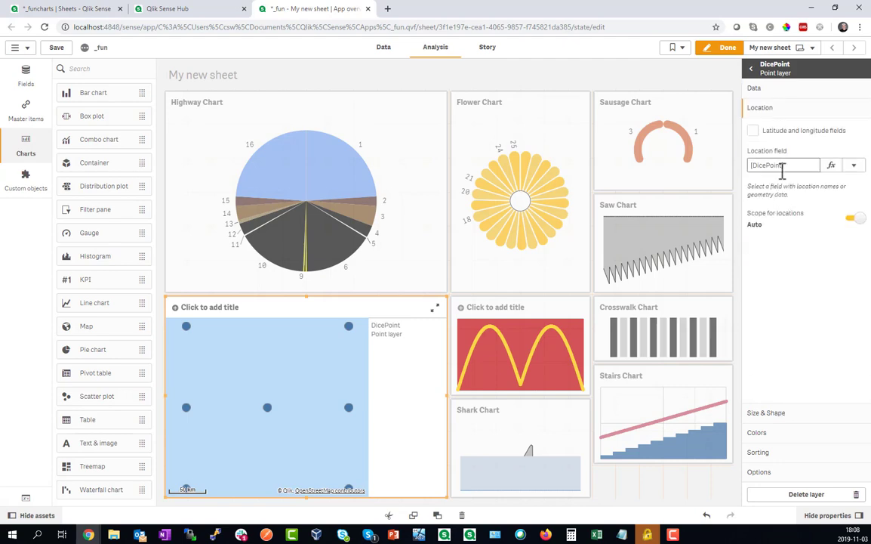
pyautogui.click(788, 420)
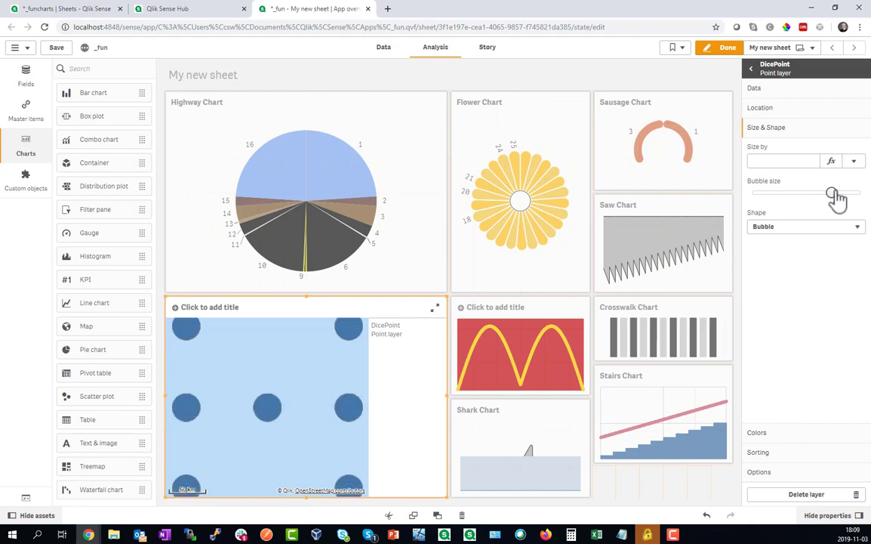
pyautogui.click(776, 481)
pyautogui.click(755, 208)
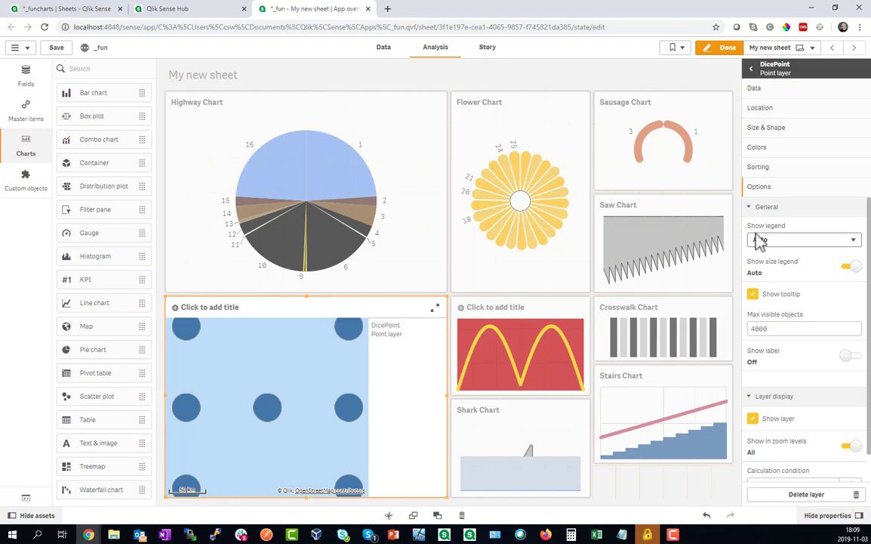
pyautogui.click(853, 268)
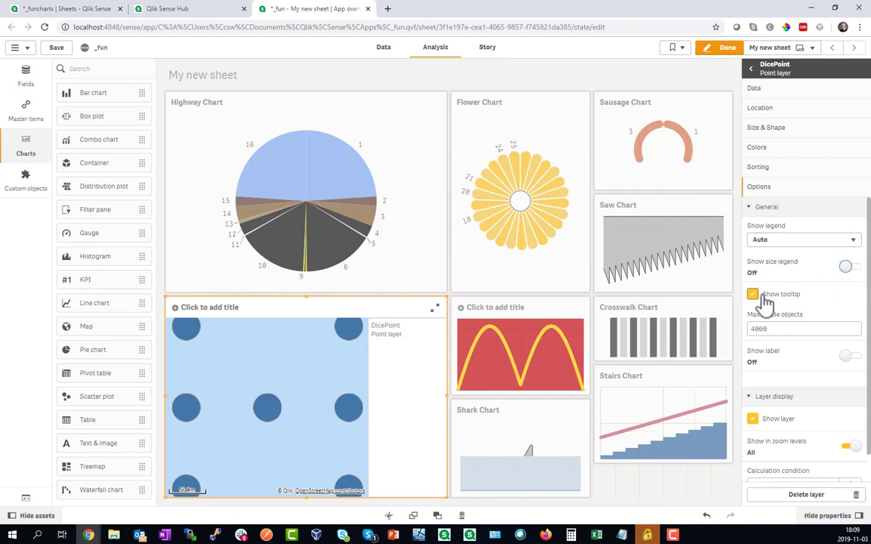
# Set the base map to none, hide the legend and scale bar, and shrink the map object
pyautogui.click(750, 72)
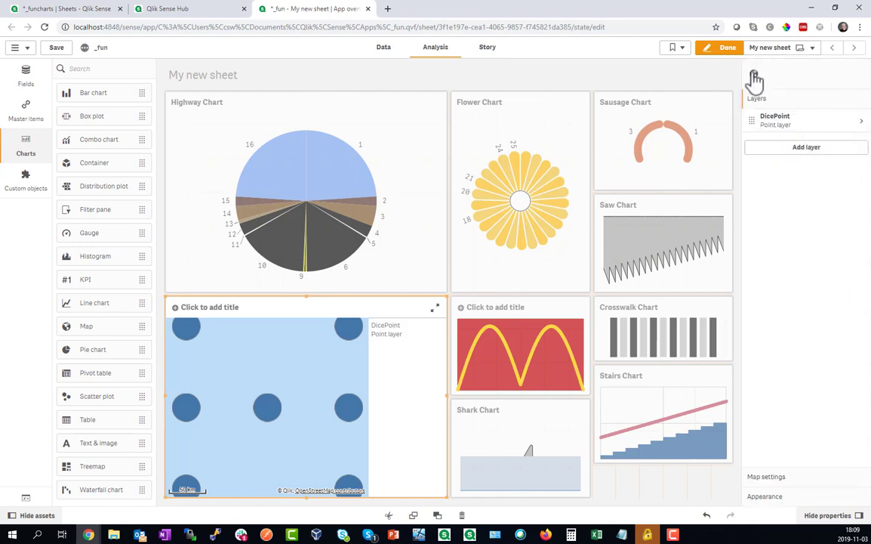
pyautogui.click(766, 476)
pyautogui.click(774, 181)
pyautogui.click(795, 356)
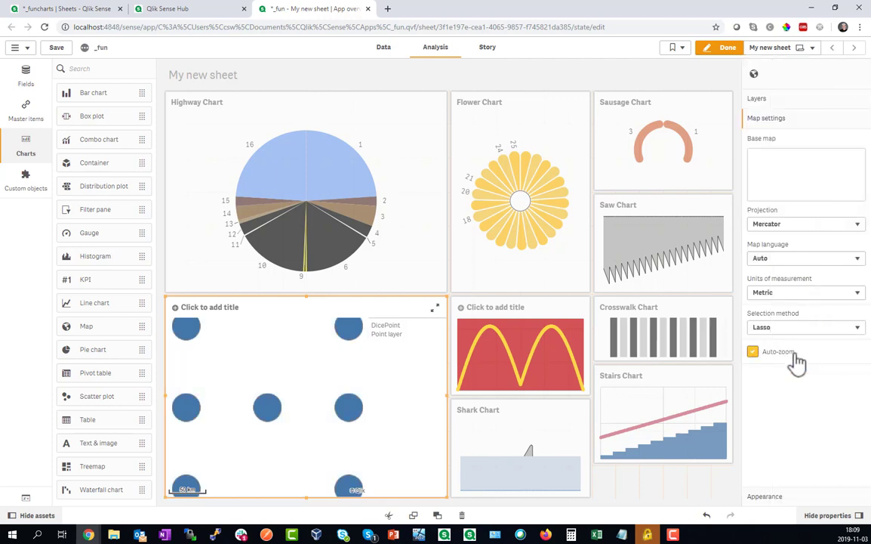
pyautogui.click(765, 496)
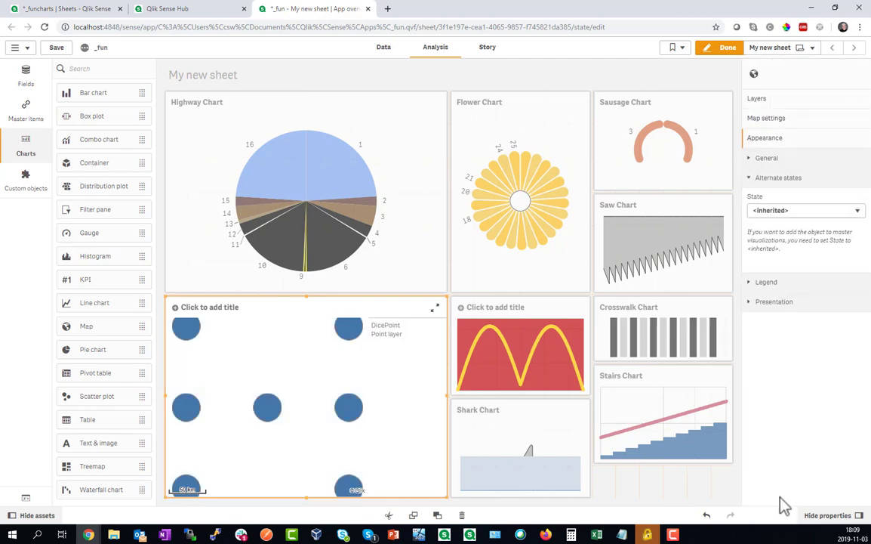
pyautogui.click(767, 282)
pyautogui.click(852, 308)
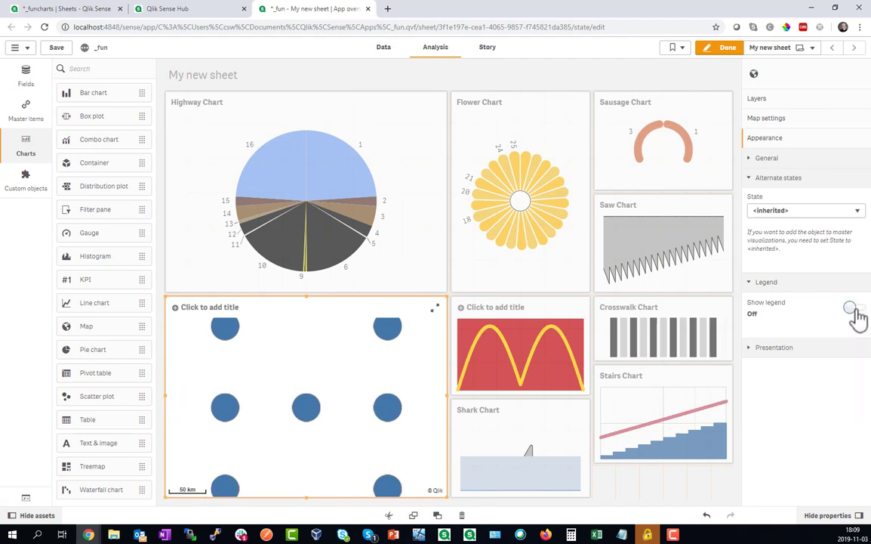
pyautogui.click(838, 349)
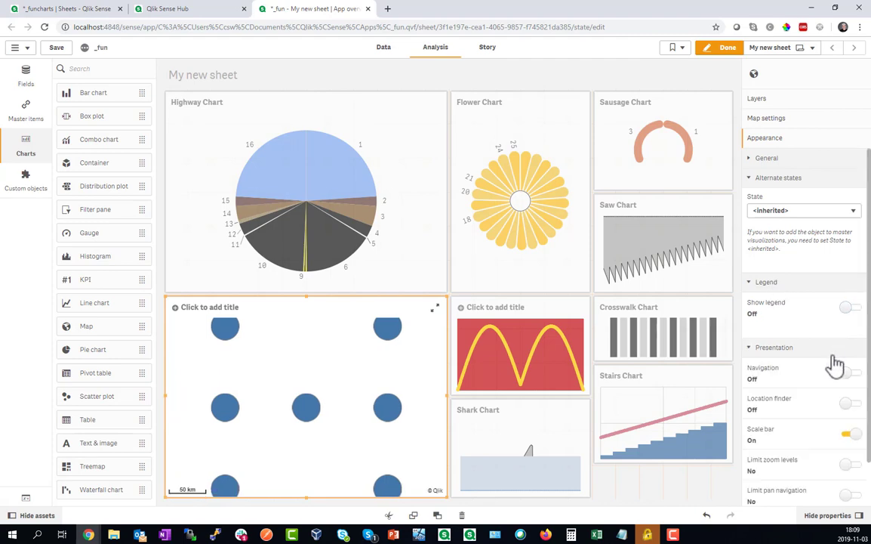
pyautogui.click(850, 435)
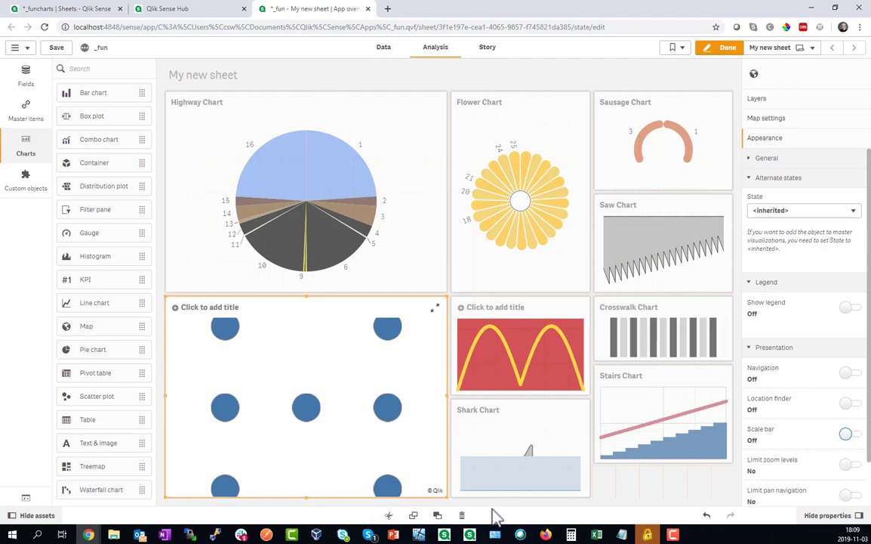
pyautogui.moveTo(447, 498); pyautogui.dragTo(313, 427)
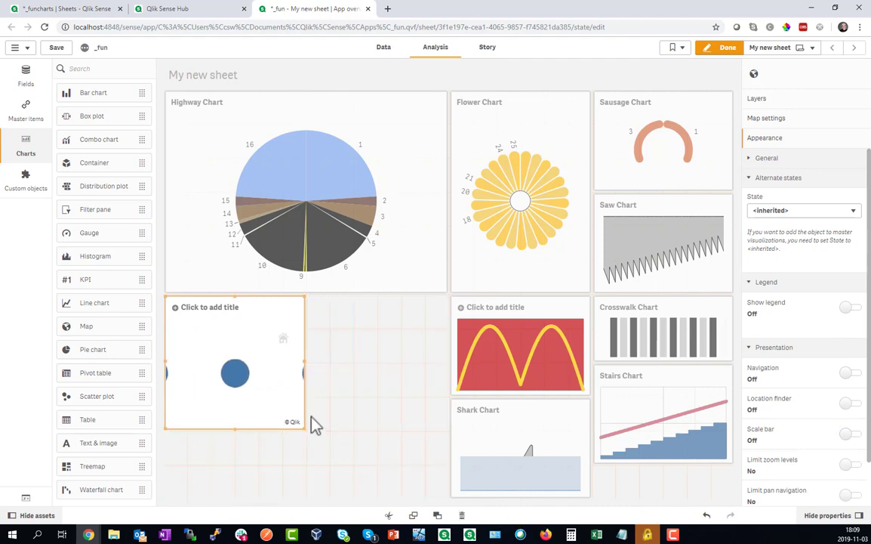
# Add an area layer to the dice map with dimension ='shape'
pyautogui.click(765, 102)
pyautogui.click(801, 151)
pyautogui.click(784, 151)
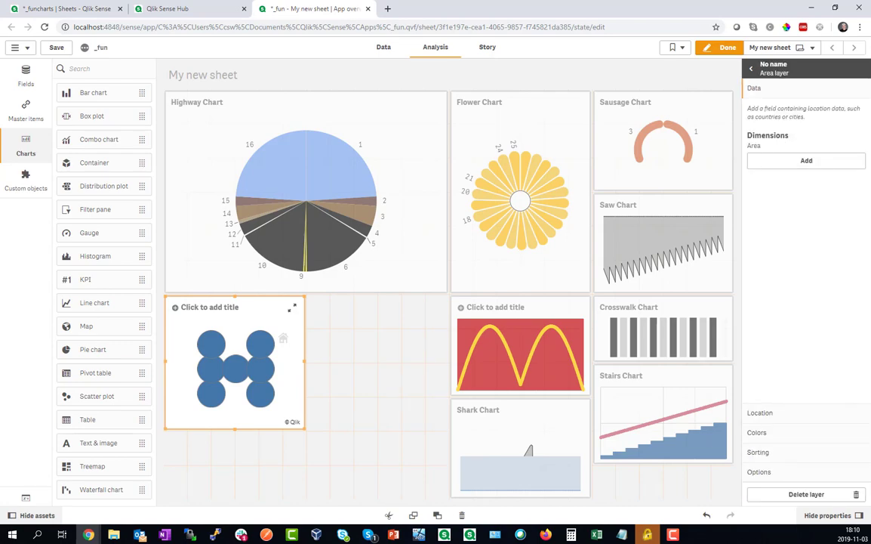
pyautogui.click(806, 160)
pyautogui.write('-')
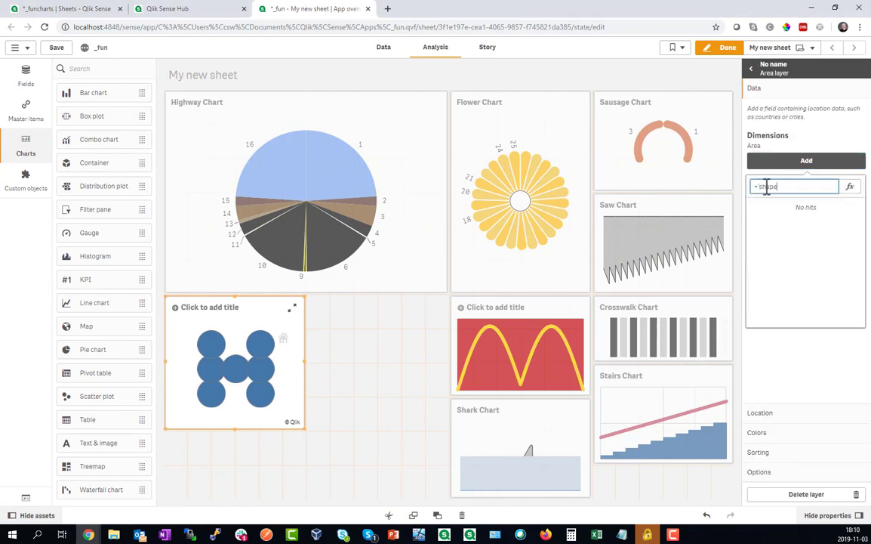
pyautogui.write("'shape'")
pyautogui.press('Return')
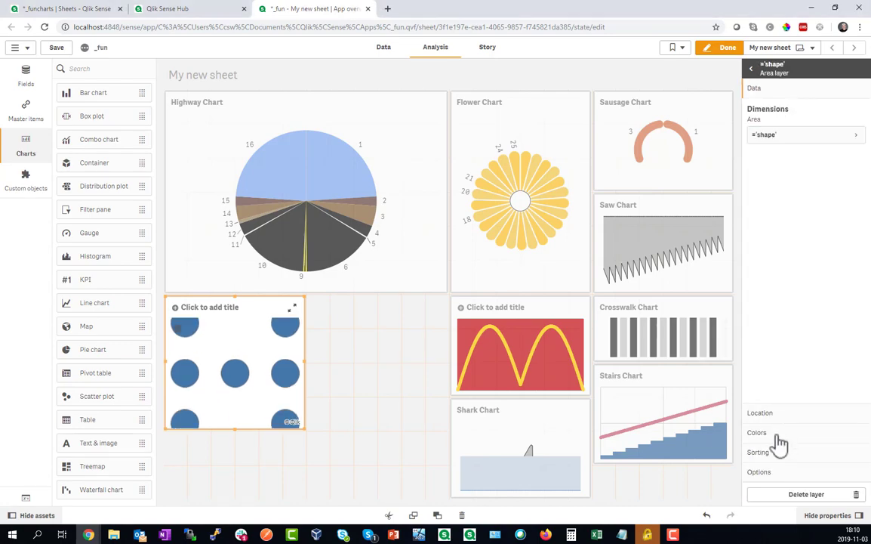
# Locate the area layer by the pasted die-outline coordinate array and fill it dark grey #545352
pyautogui.click(770, 414)
pyautogui.click(785, 141)
pyautogui.click(832, 141)
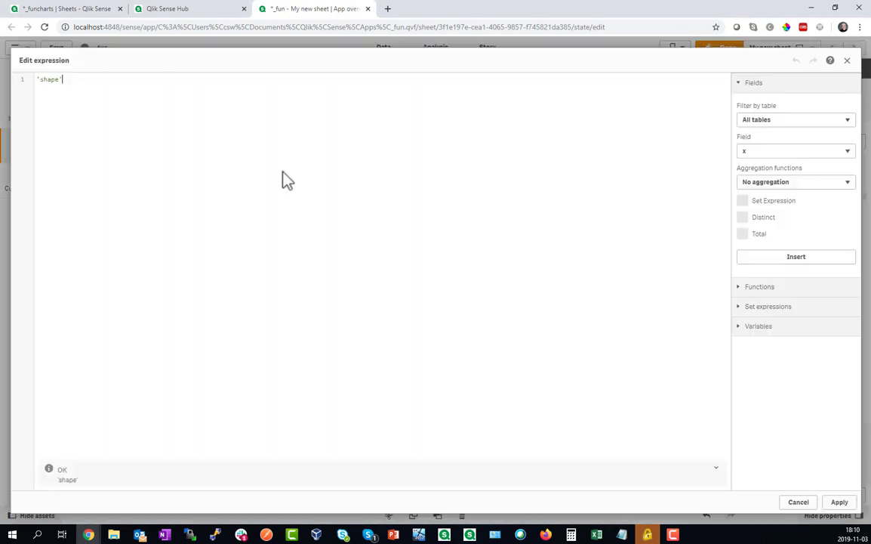
pyautogui.write("='[[-1.6,-1.8],[-1.8,-1.6],[-1.8,1.6],[-1.6,1.8],[1.6,1.8],[1.8,1.6],[1.8,-1.6],[1.6,-1.8]]'")
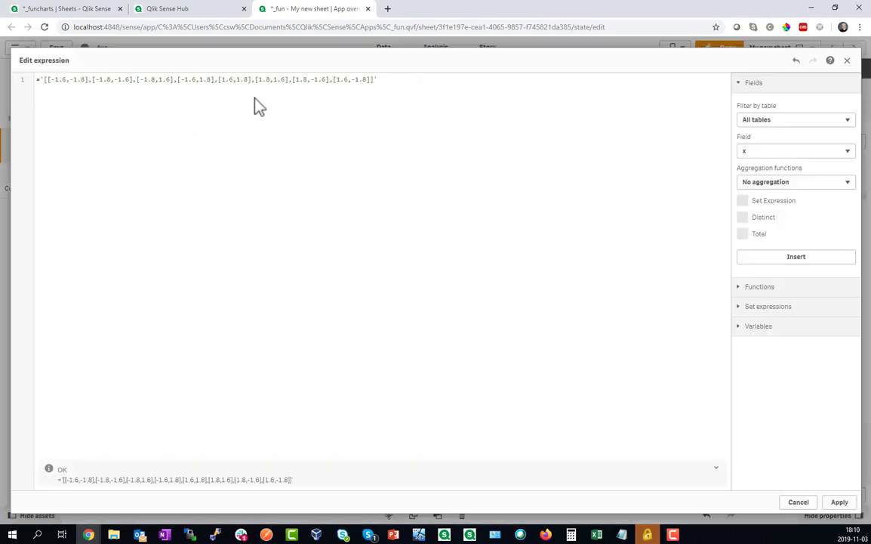
pyautogui.click(839, 502)
pyautogui.click(775, 434)
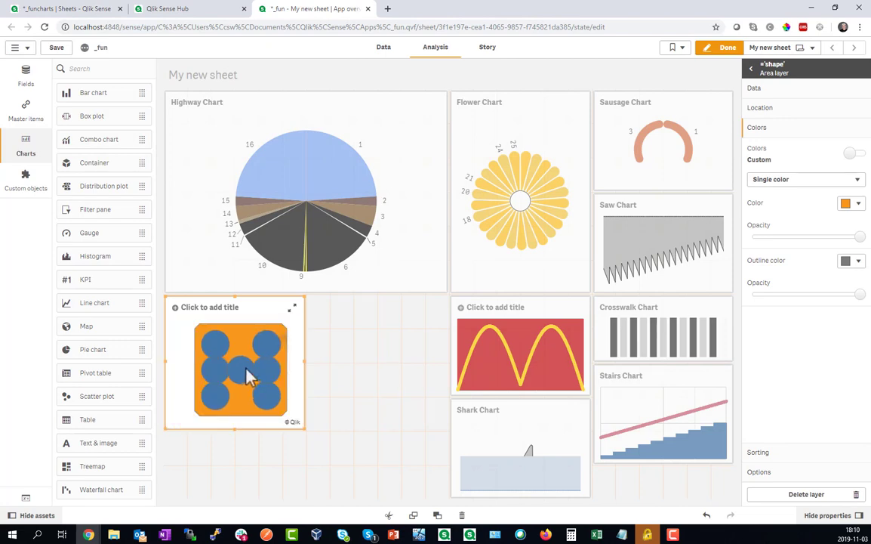
pyautogui.click(850, 203)
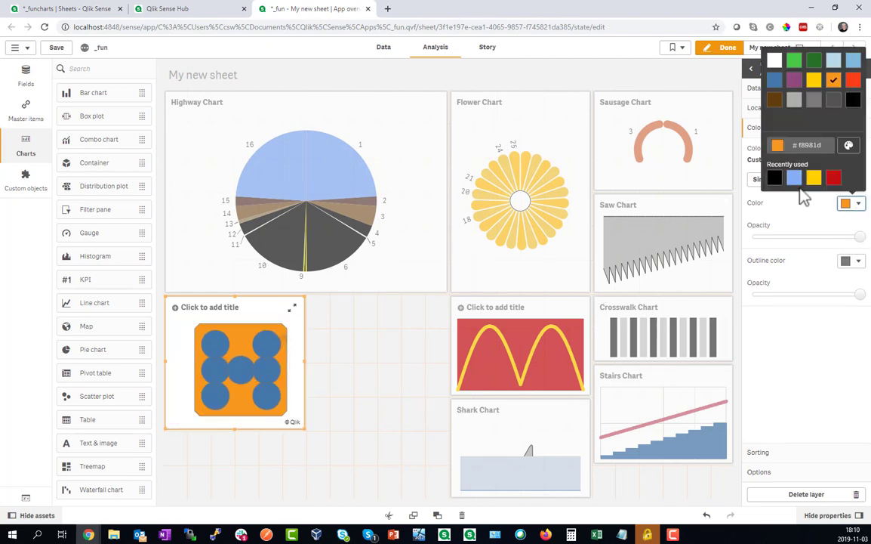
pyautogui.click(833, 100)
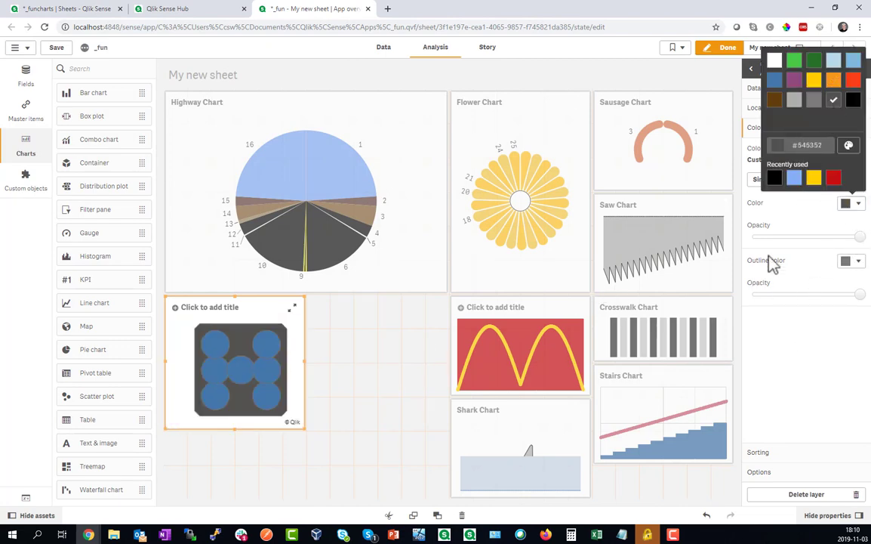
# Make the DicePoint pips white with a smaller bubble size, and shrink the chart object
pyautogui.click(751, 68)
pyautogui.click(776, 123)
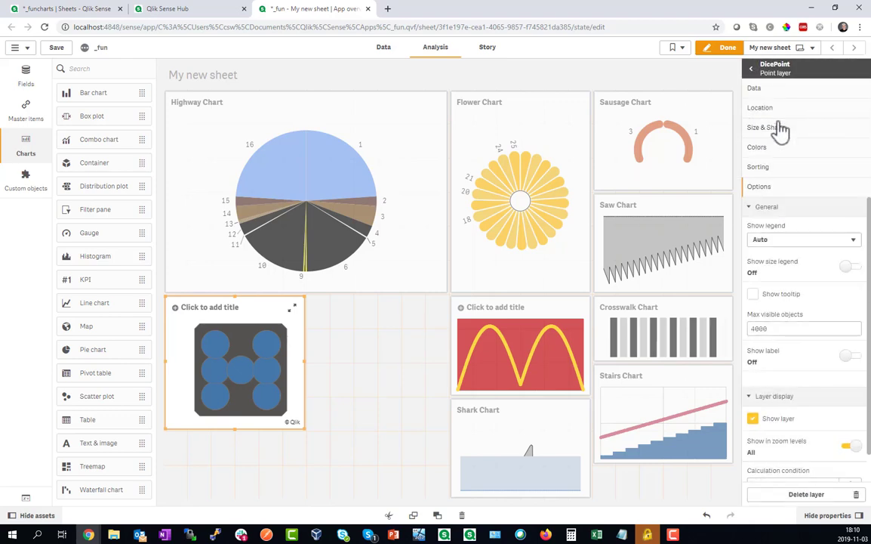
pyautogui.click(763, 148)
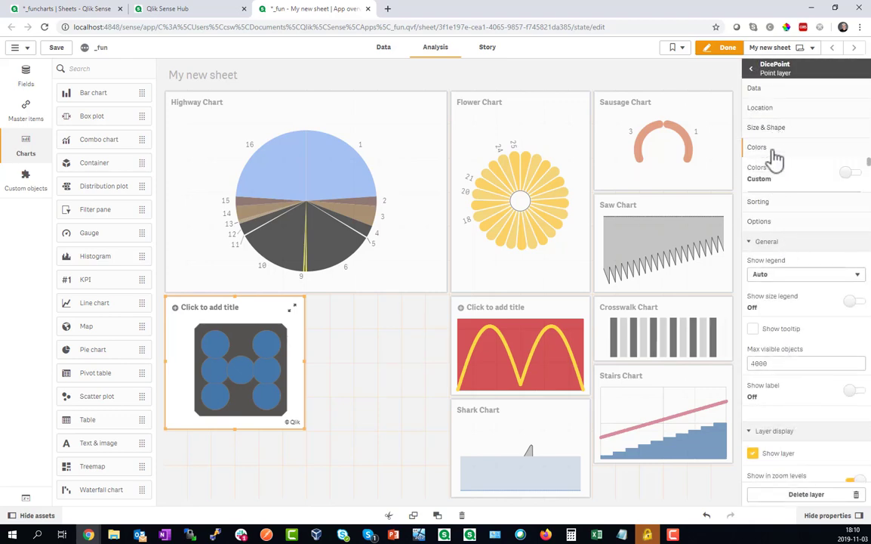
pyautogui.click(847, 225)
pyautogui.click(774, 81)
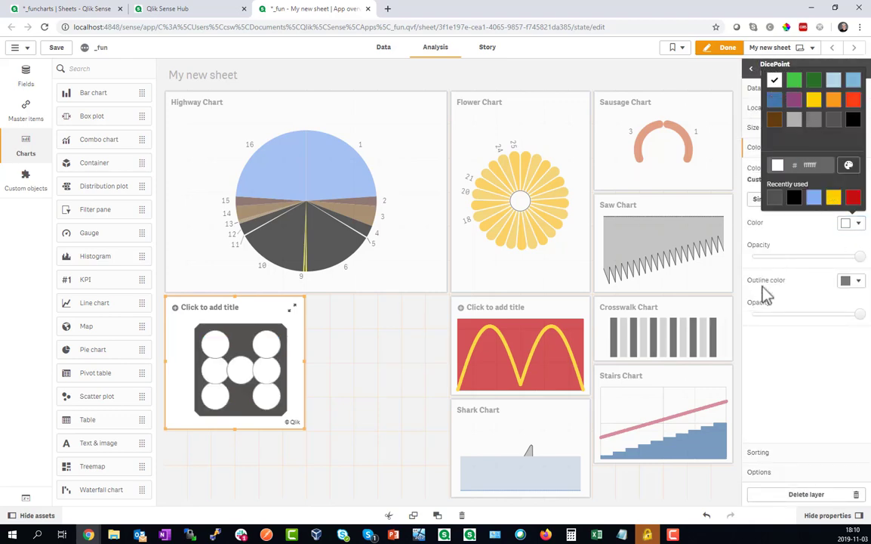
pyautogui.click(837, 353)
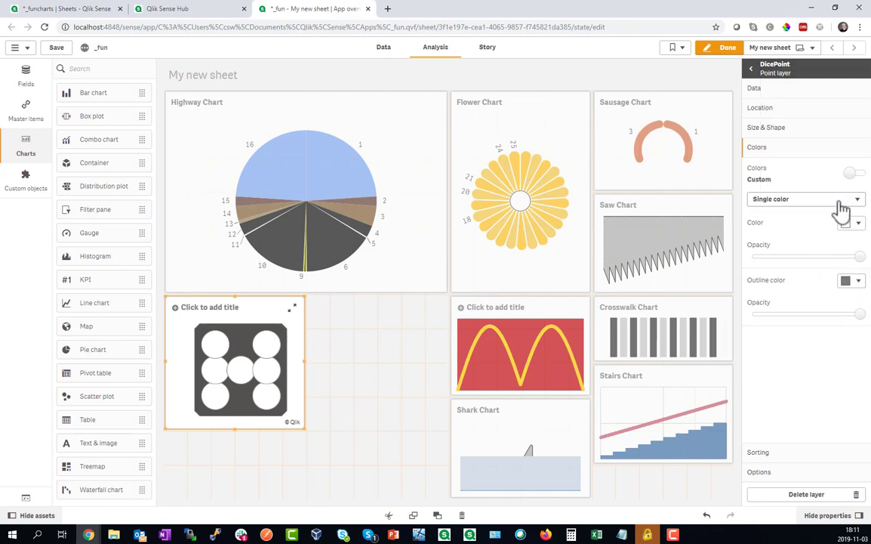
pyautogui.click(789, 130)
pyautogui.moveTo(831, 193); pyautogui.dragTo(797, 193)
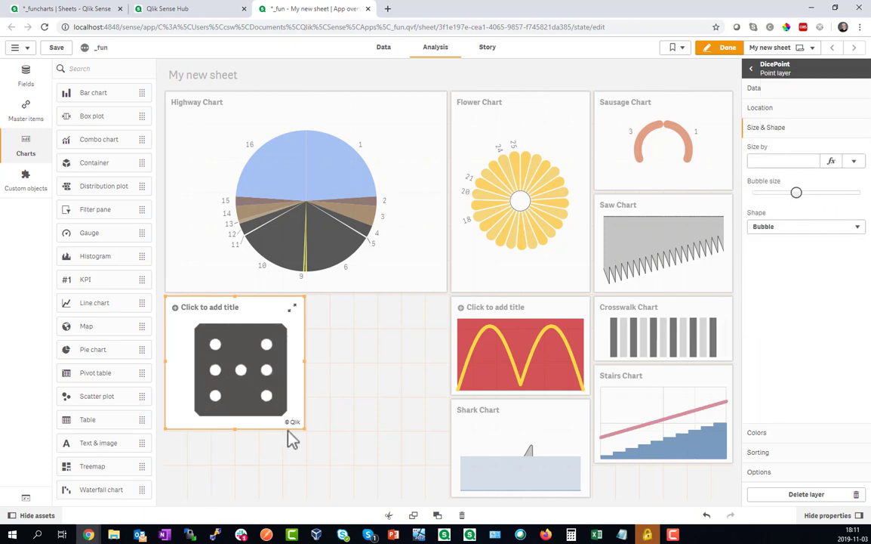
pyautogui.moveTo(304, 428); pyautogui.dragTo(268, 398)
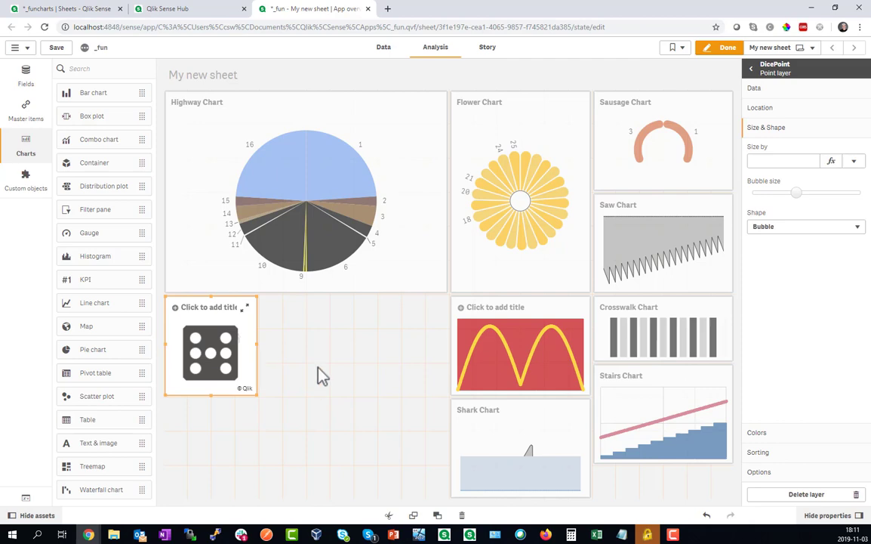
# Add a Qlik Dashboard button labelled Roll Dice below the dice chart, centred in its box
pyautogui.click(34, 183)
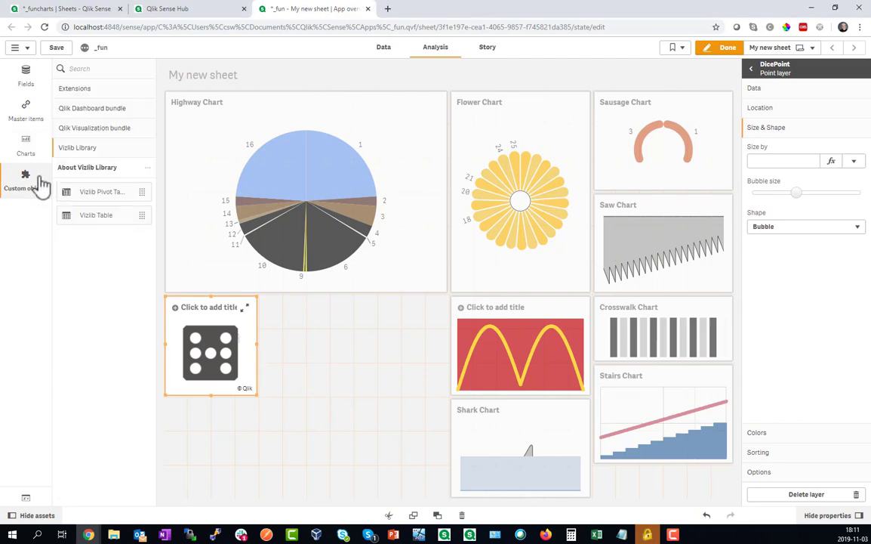
pyautogui.click(104, 111)
pyautogui.moveTo(93, 155); pyautogui.dragTo(223, 428)
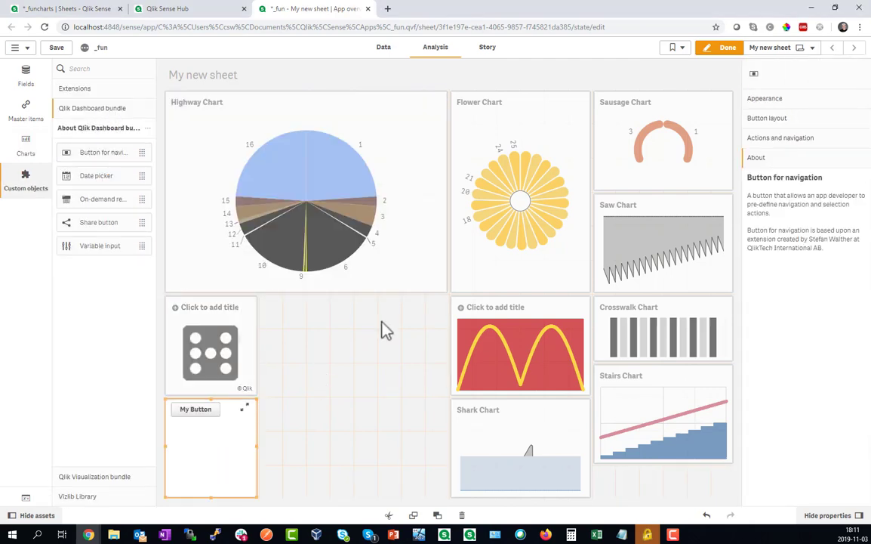
pyautogui.click(787, 128)
pyautogui.click(794, 138)
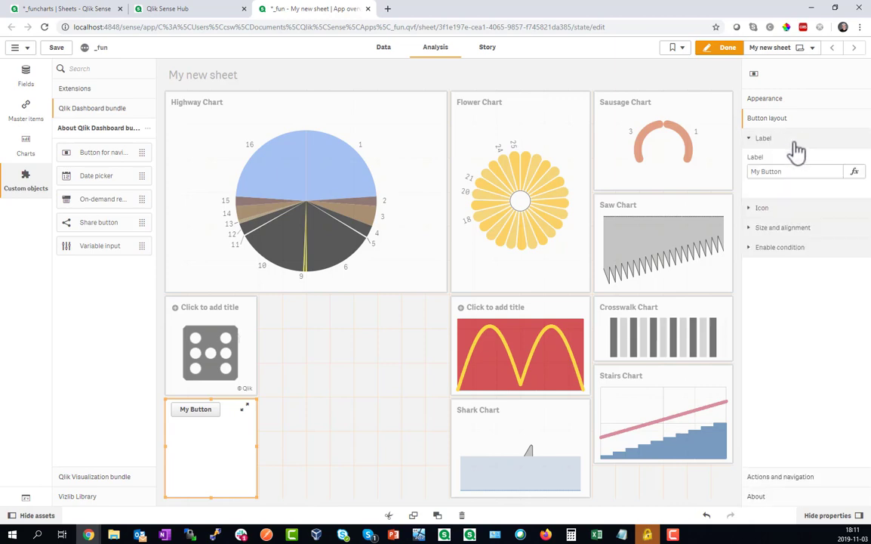
pyautogui.moveTo(789, 171); pyautogui.dragTo(746, 175)
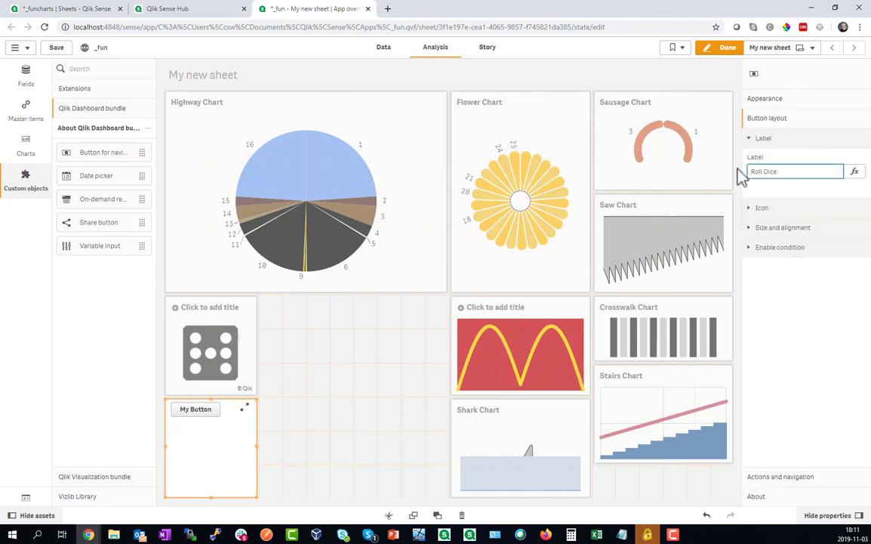
pyautogui.click(784, 229)
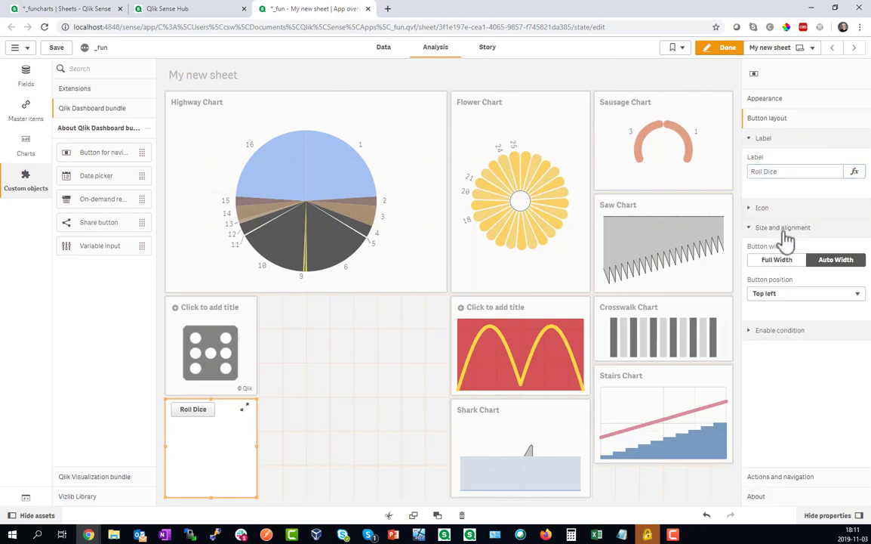
pyautogui.click(780, 297)
pyautogui.click(778, 339)
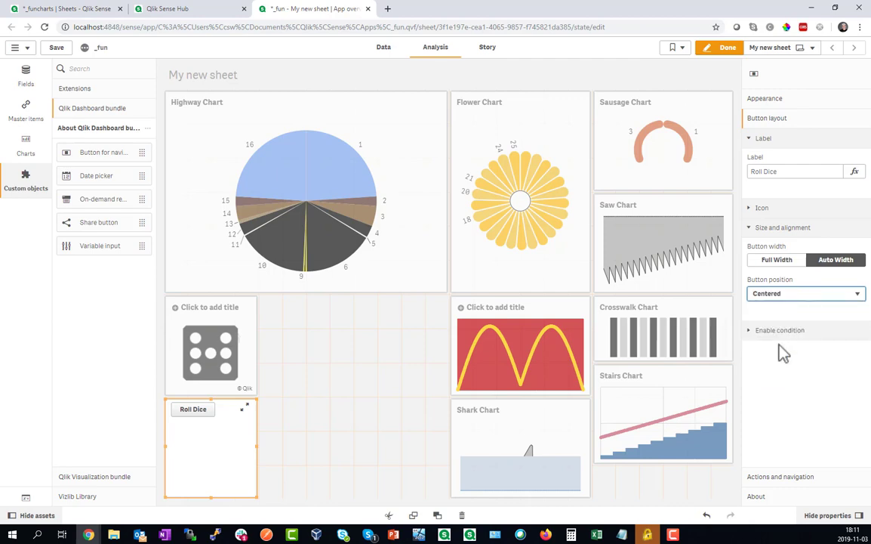
# Give the button a Select value action on DiceNo using the pasted random dice-roll expression
pyautogui.click(781, 478)
pyautogui.click(766, 160)
pyautogui.click(785, 188)
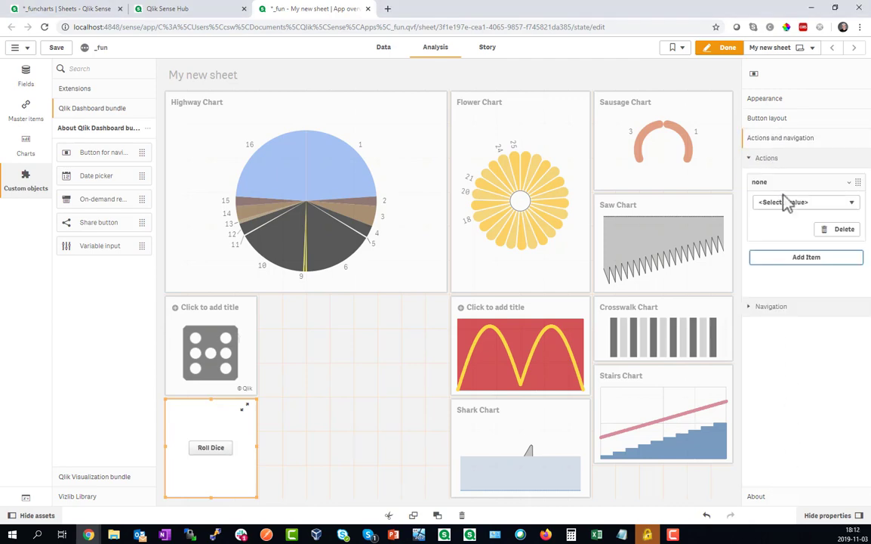
pyautogui.click(785, 202)
pyautogui.click(771, 329)
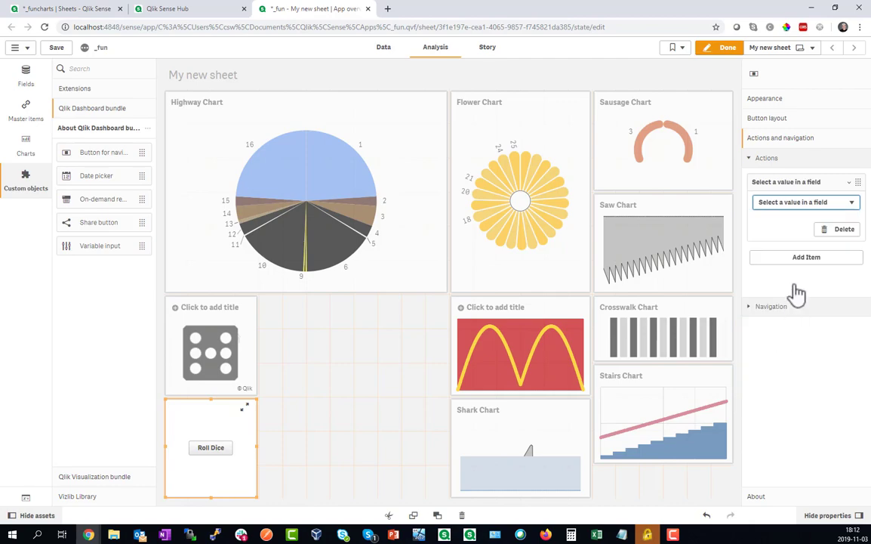
pyautogui.click(792, 237)
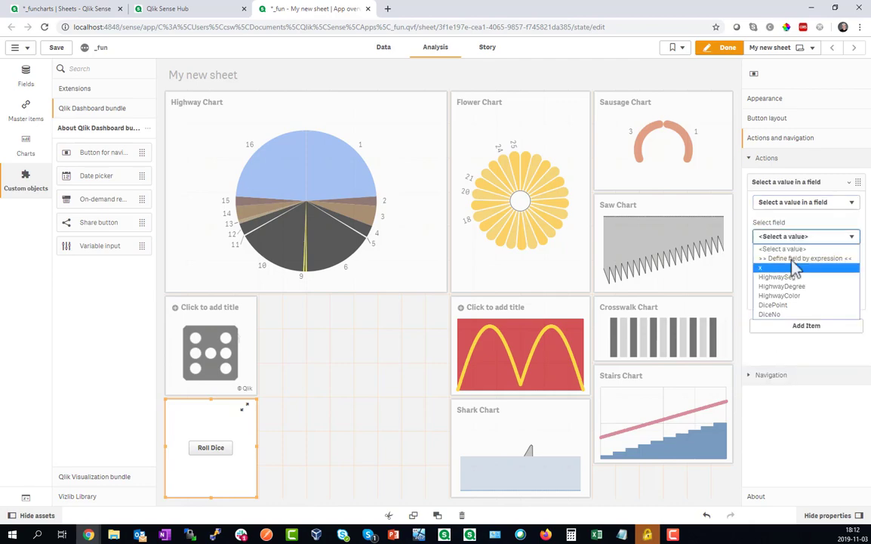
pyautogui.click(785, 304)
pyautogui.click(849, 273)
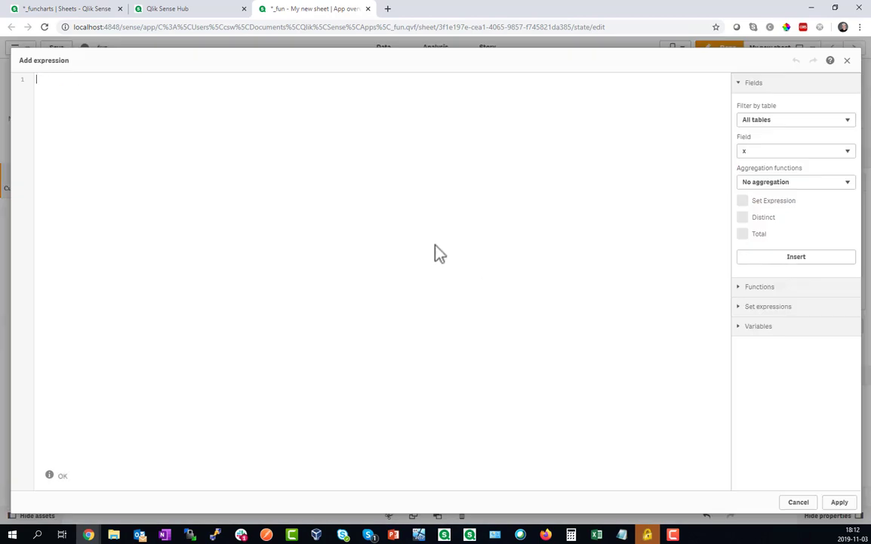
pyautogui.write('=Floor(Now()/Now()+Rand()*6)')
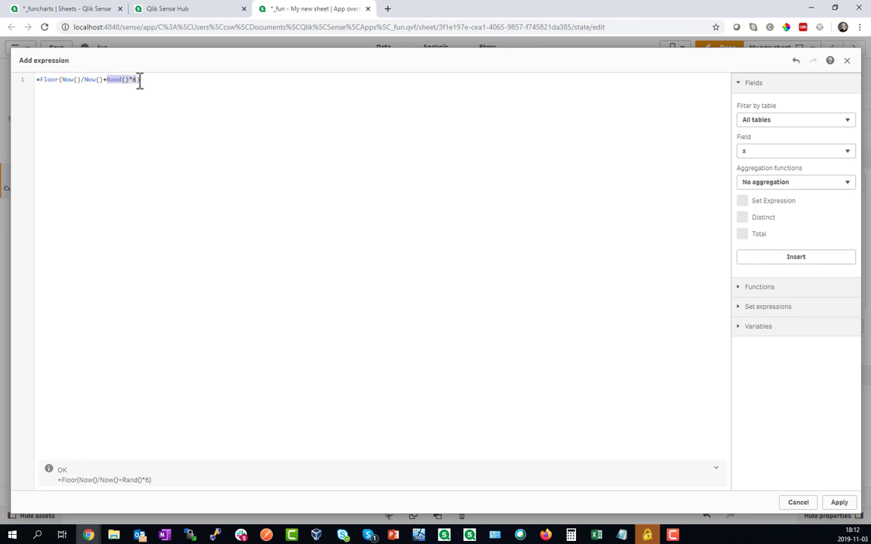
pyautogui.click(139, 80)
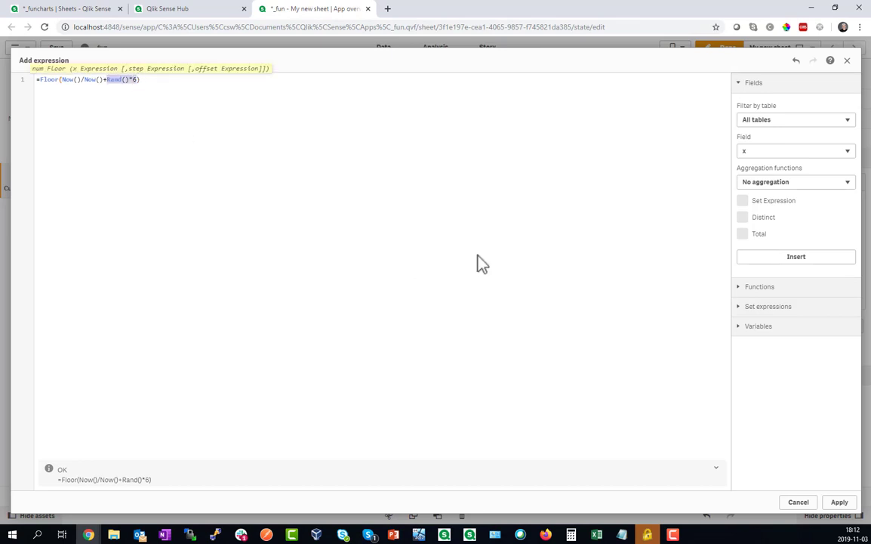
pyautogui.moveTo(101, 80); pyautogui.dragTo(59, 80)
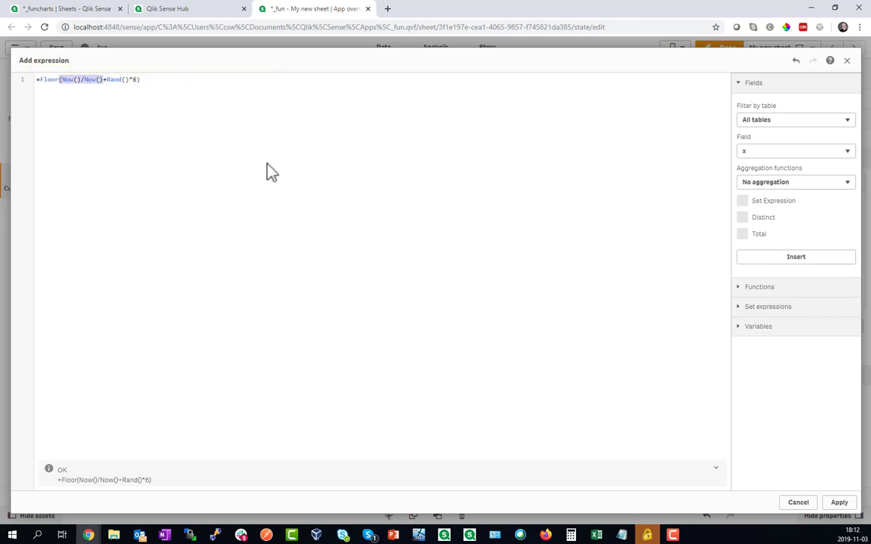
pyautogui.click(840, 502)
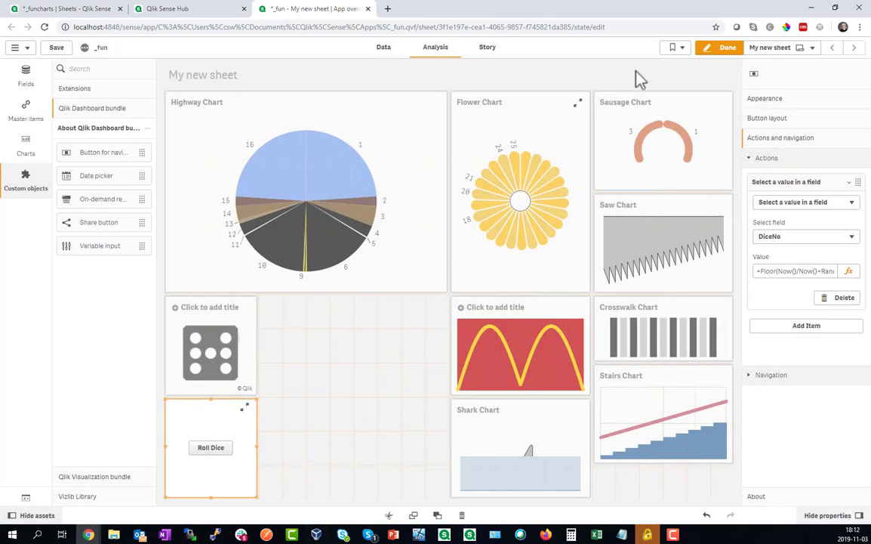
# Leave edit mode and roll the dice four times with the Roll Dice button
pyautogui.click(723, 49)
pyautogui.click(75, 471)
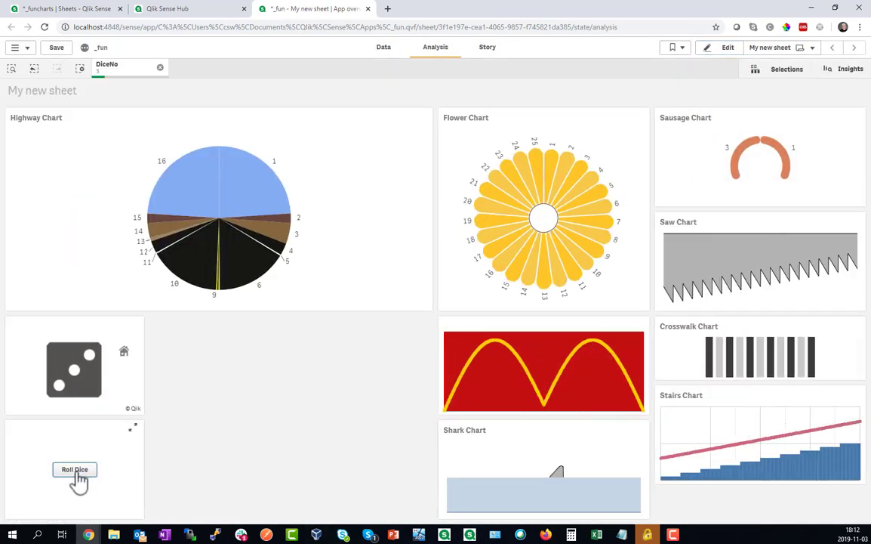
pyautogui.click(76, 477)
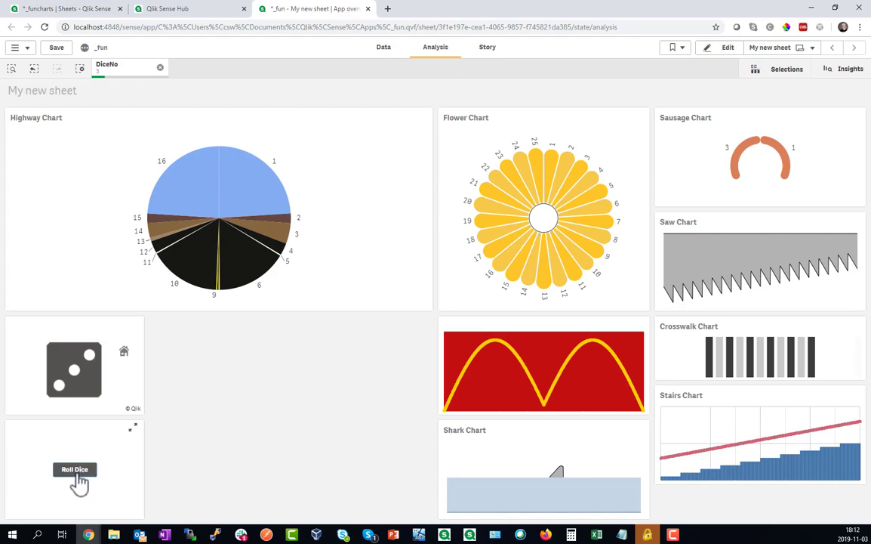
pyautogui.click(78, 476)
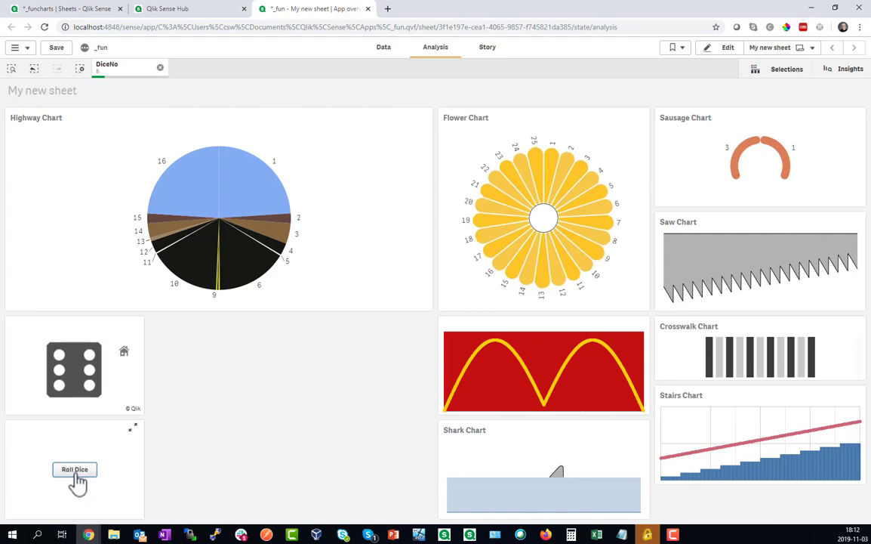
pyautogui.click(76, 477)
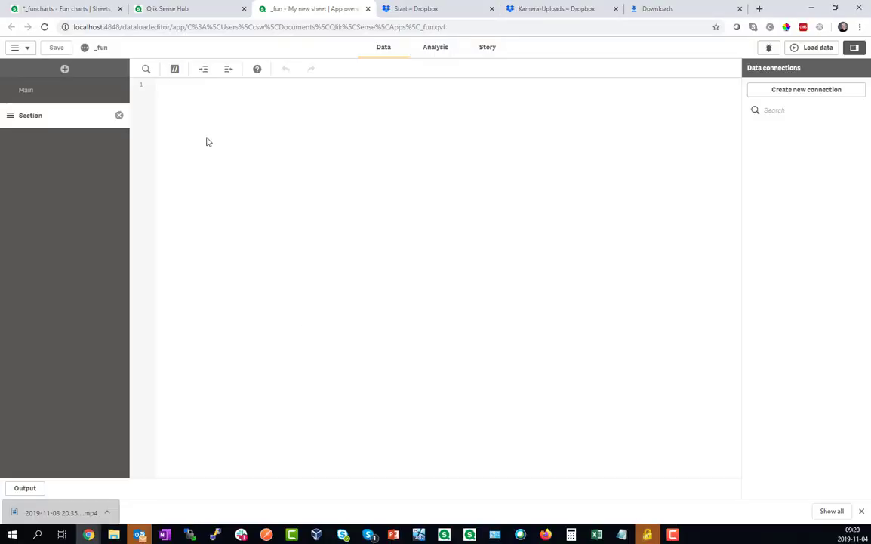
# Paste the Q-shape polygon script (OuterShapes, Q_Shape), load the data, and return to sheet editing
pyautogui.hotkey('ctrl', 'v')
pyautogui.scroll(3, 249, 113)
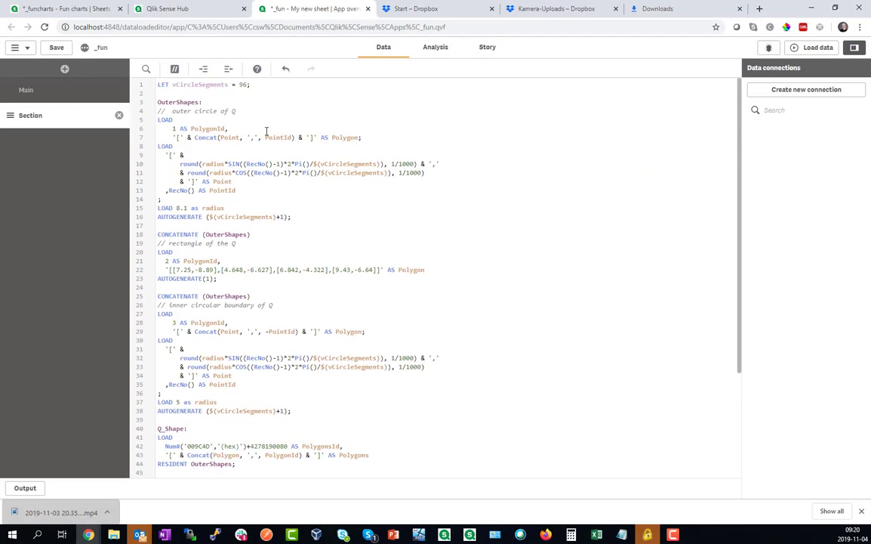
pyautogui.moveTo(258, 86); pyautogui.dragTo(160, 85)
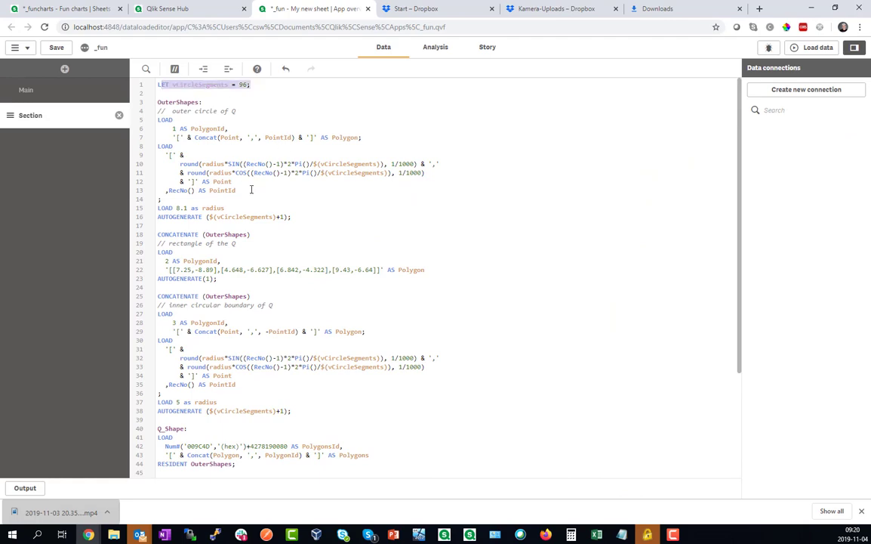
pyautogui.moveTo(252, 189); pyautogui.dragTo(124, 134)
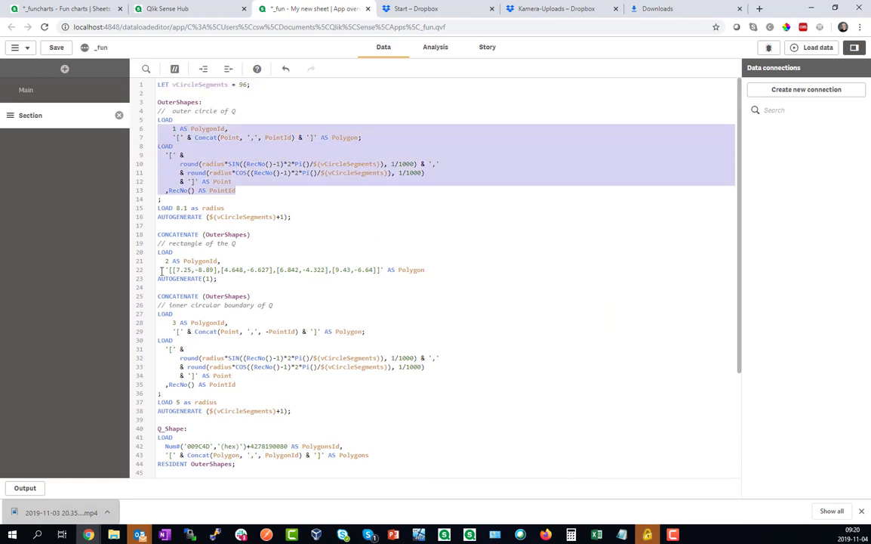
pyautogui.moveTo(161, 271); pyautogui.dragTo(398, 270)
pyautogui.moveTo(170, 306); pyautogui.dragTo(277, 312)
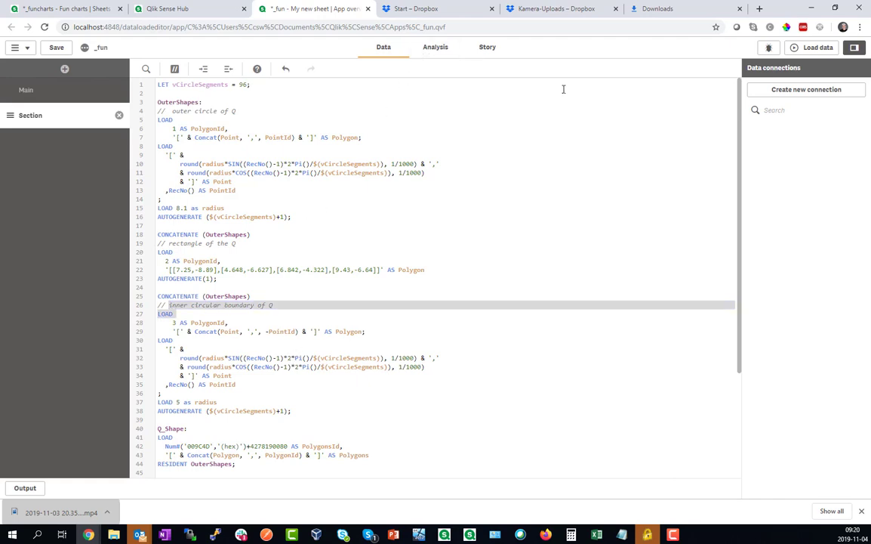
pyautogui.click(819, 46)
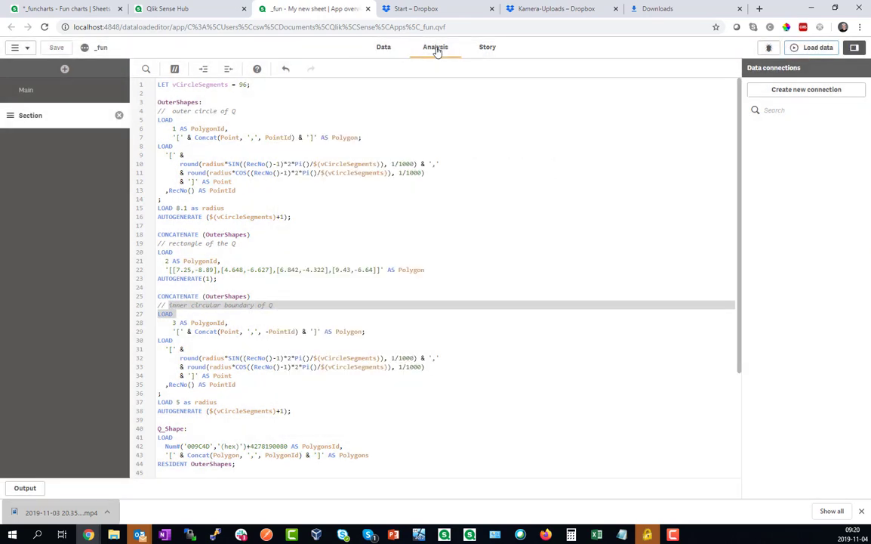
pyautogui.click(434, 48)
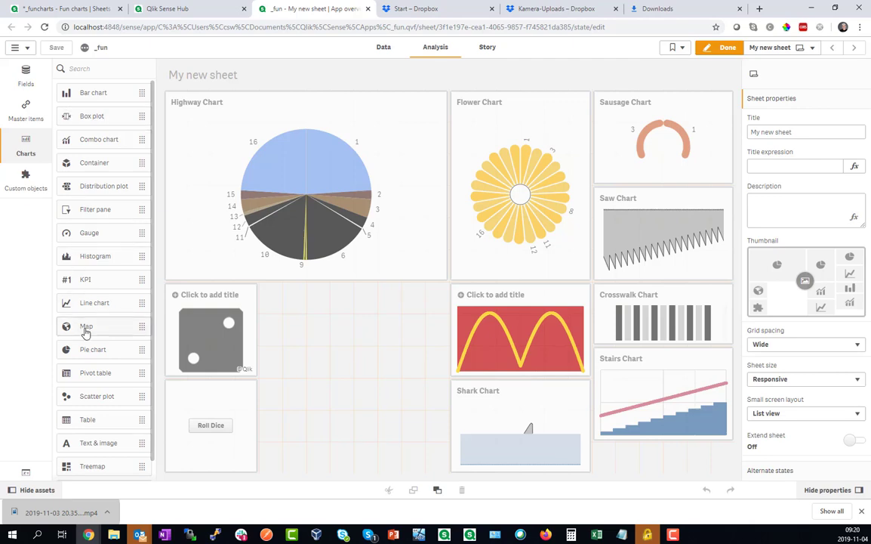
# Add a map chart with an area layer using PolygonsId as its dimension
pyautogui.moveTo(83, 329); pyautogui.dragTo(360, 343)
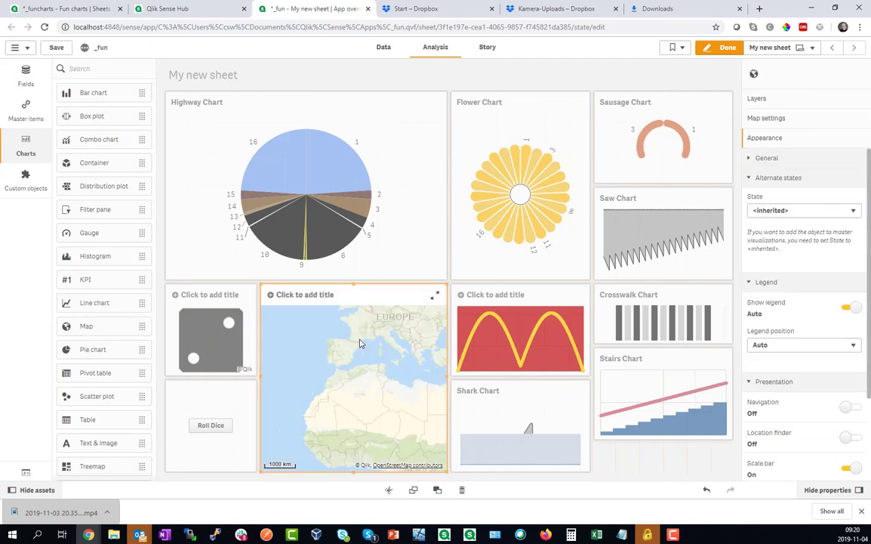
pyautogui.click(757, 99)
pyautogui.click(807, 167)
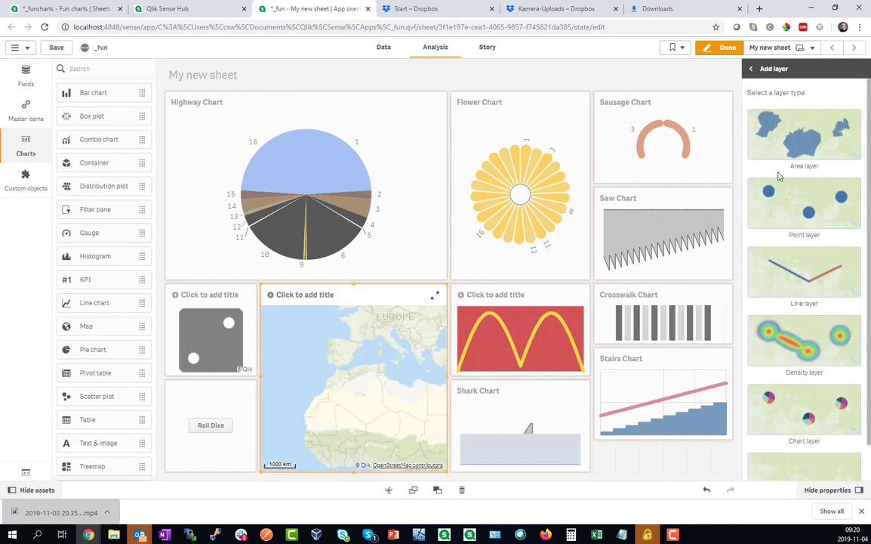
pyautogui.click(785, 138)
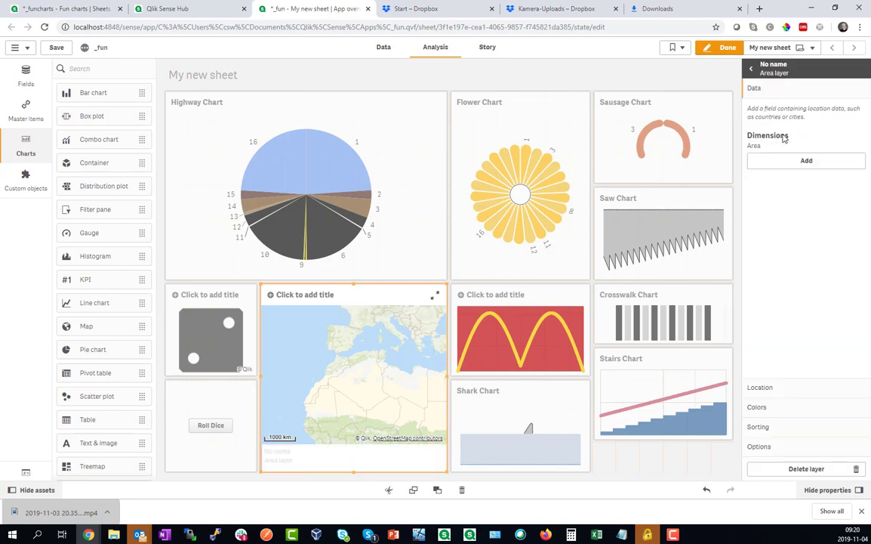
pyautogui.click(786, 166)
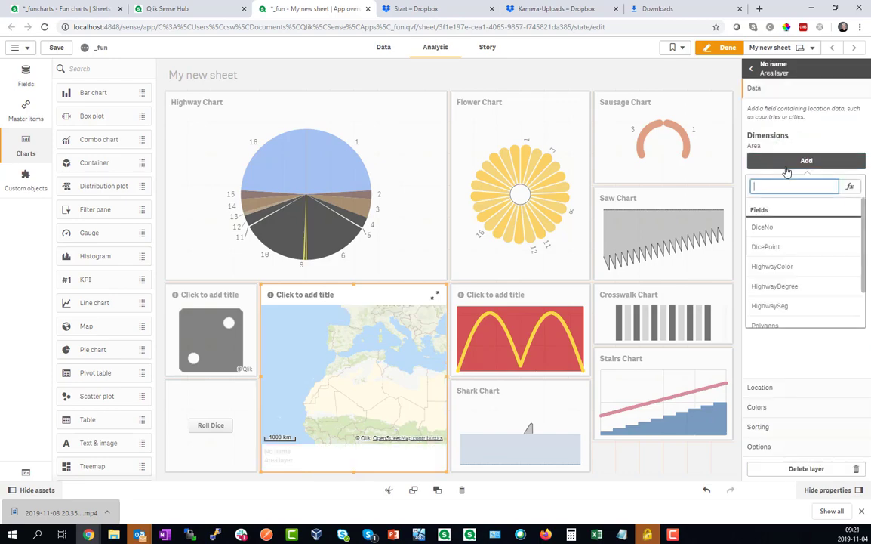
pyautogui.scroll(-3, 789, 219)
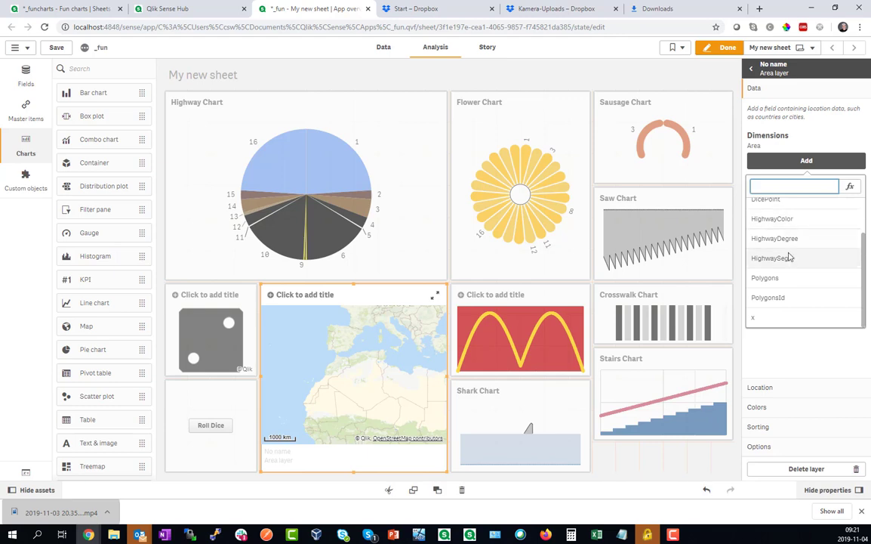
pyautogui.click(778, 299)
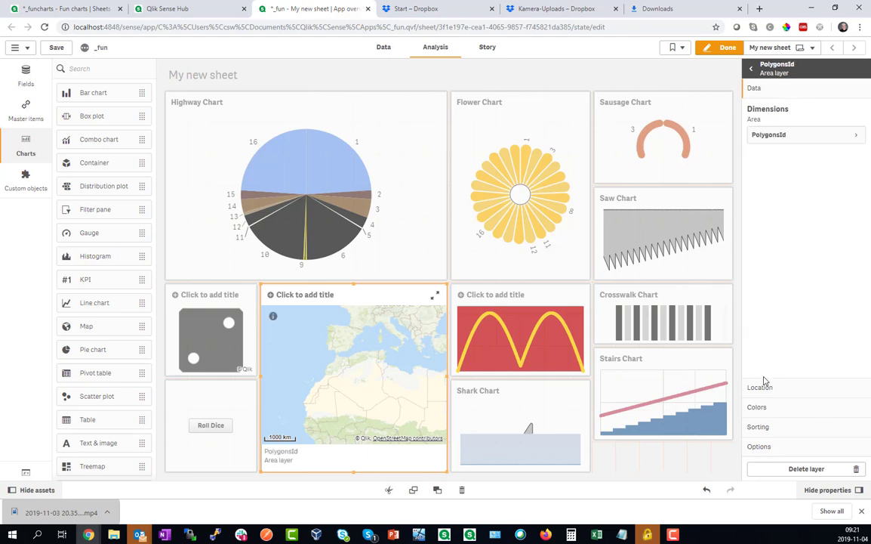
pyautogui.click(761, 386)
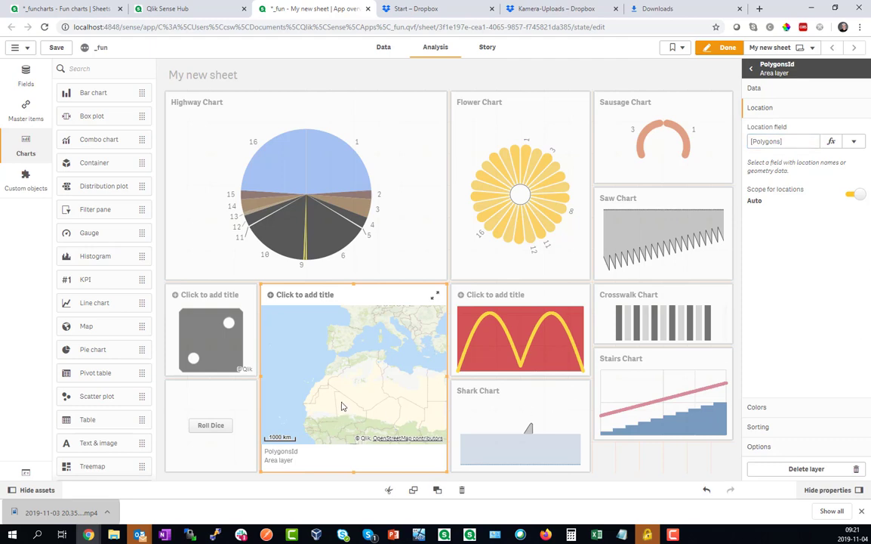
# Set the PolygonsId layer's colours to By expression and start entering the expression
pyautogui.scroll(-2, 341, 406)
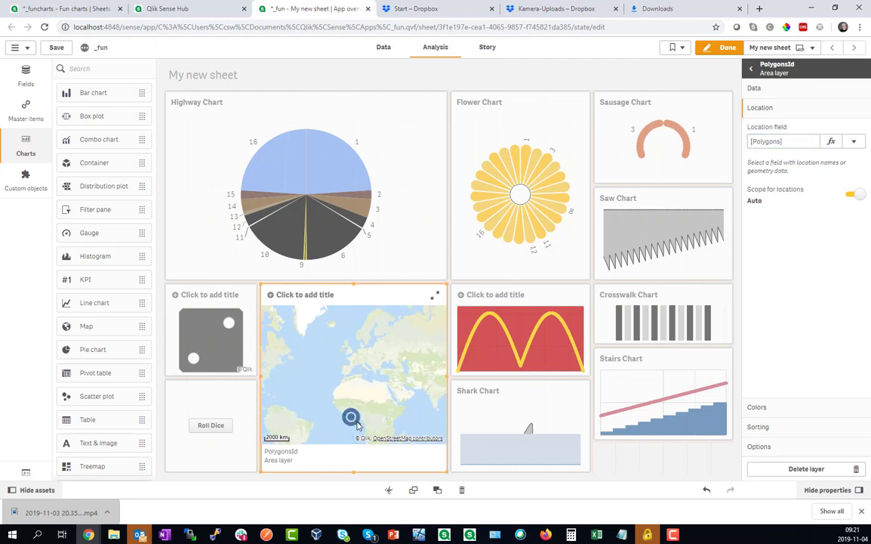
pyautogui.click(758, 408)
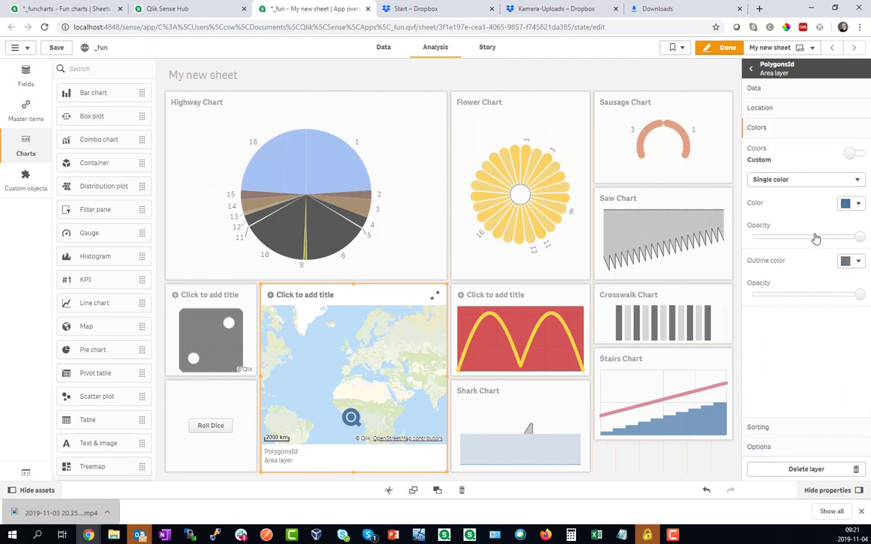
pyautogui.click(821, 180)
pyautogui.click(831, 223)
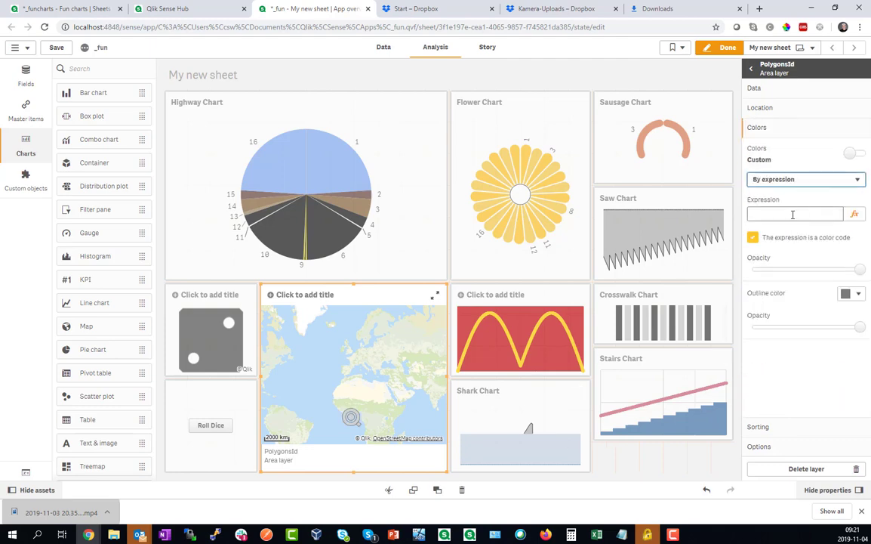
pyautogui.click(793, 215)
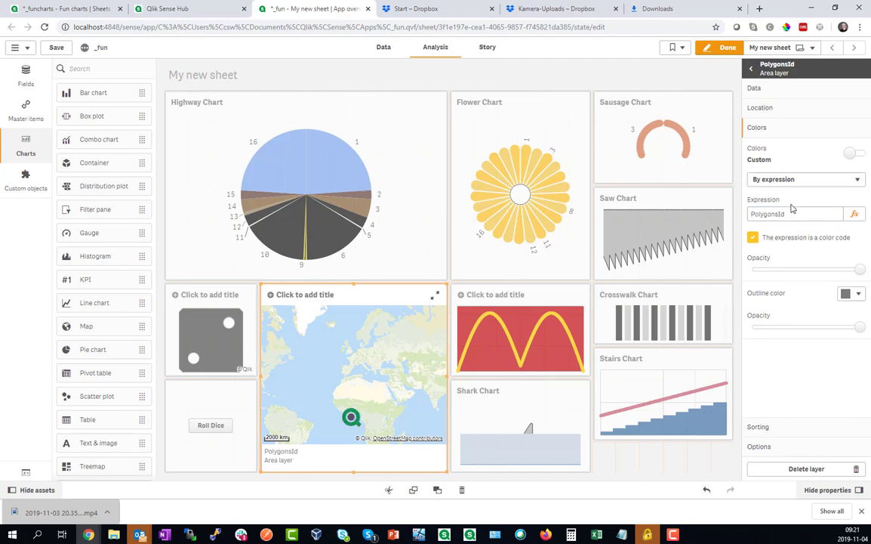
# Set the Q map's base map to None and turn off its legend
pyautogui.click(753, 75)
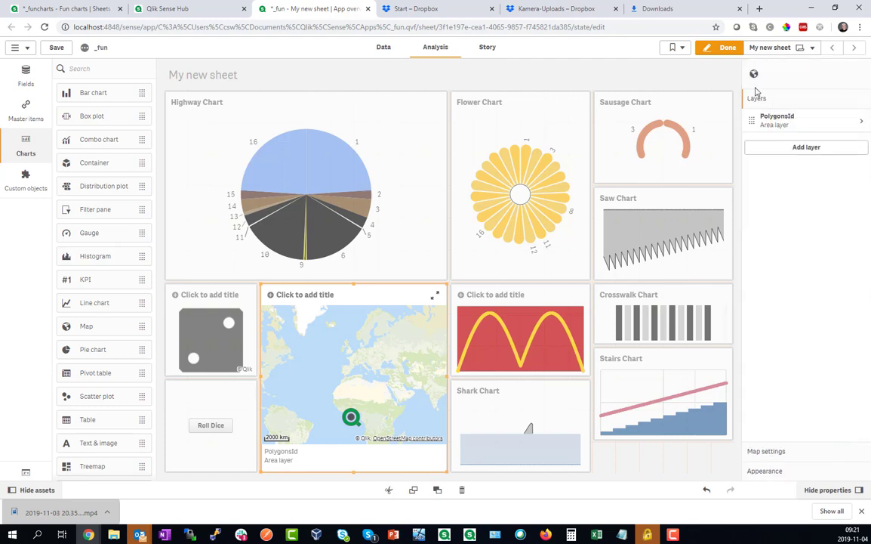
pyautogui.click(770, 451)
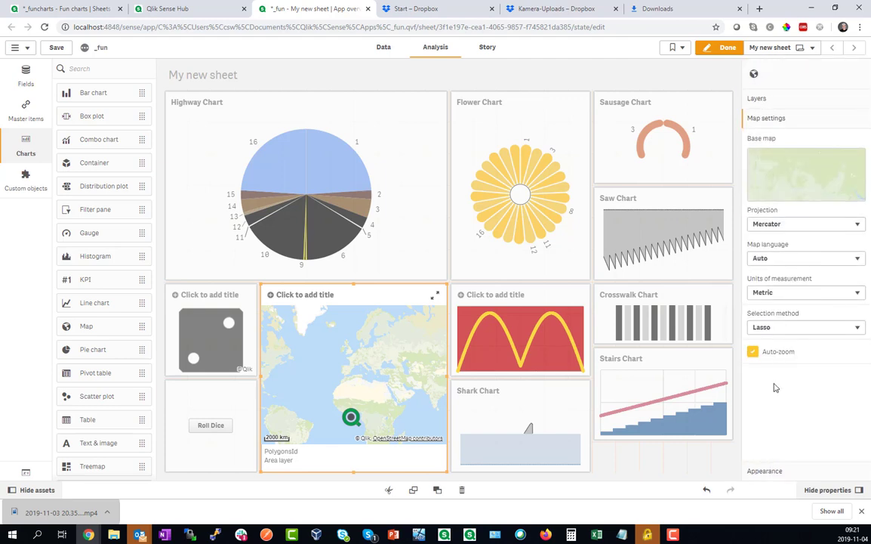
pyautogui.click(785, 185)
pyautogui.click(794, 345)
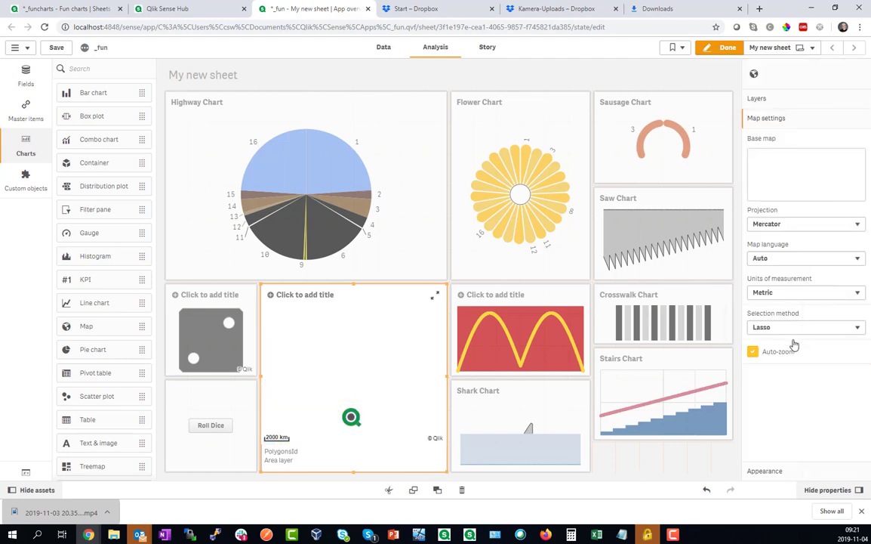
pyautogui.click(763, 470)
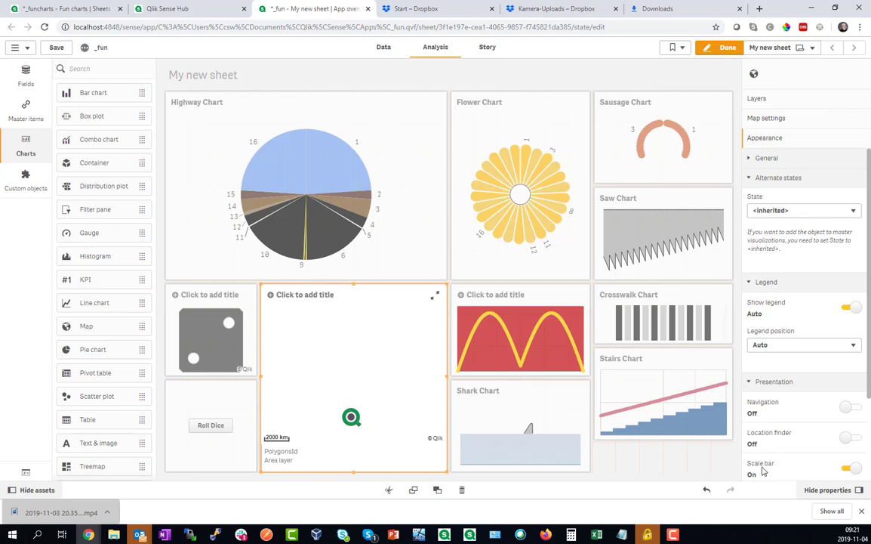
pyautogui.click(851, 306)
# Preview the green Q map, test-select the Q shape, then return to editing
pyautogui.click(729, 49)
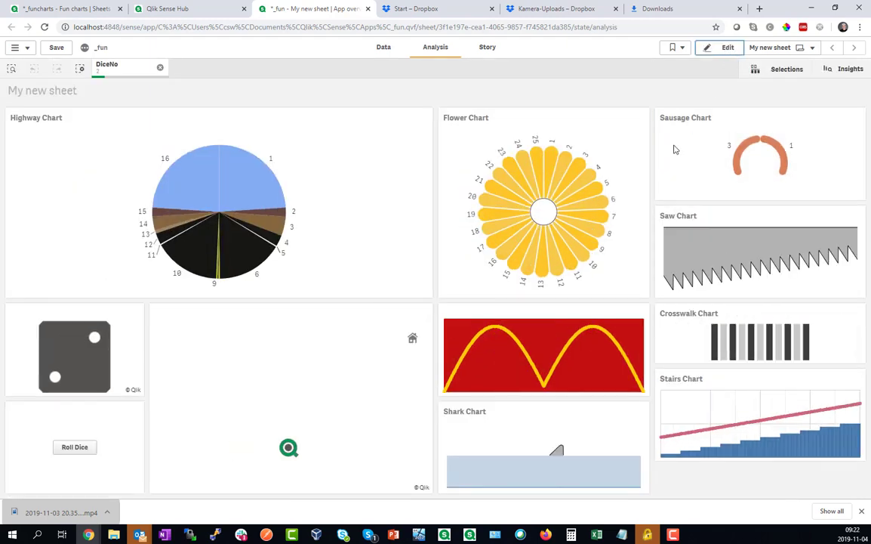
pyautogui.click(358, 453)
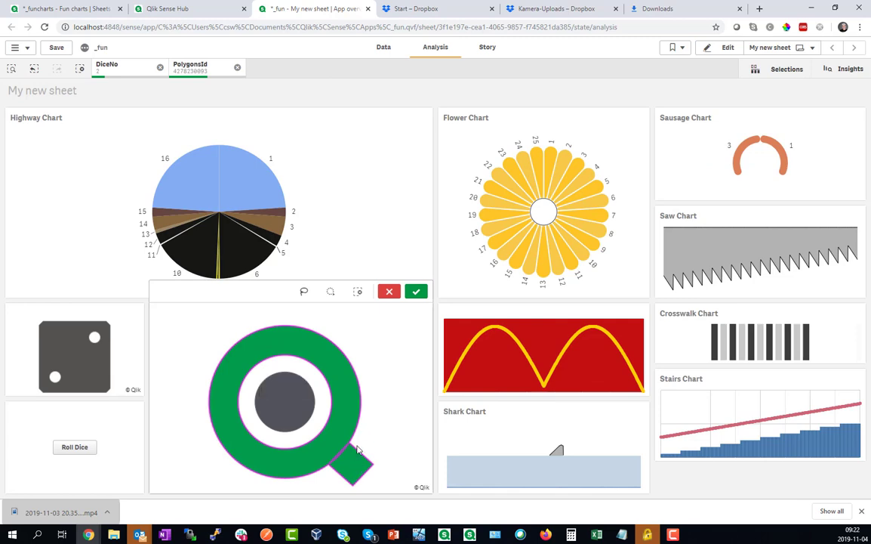
pyautogui.click(389, 299)
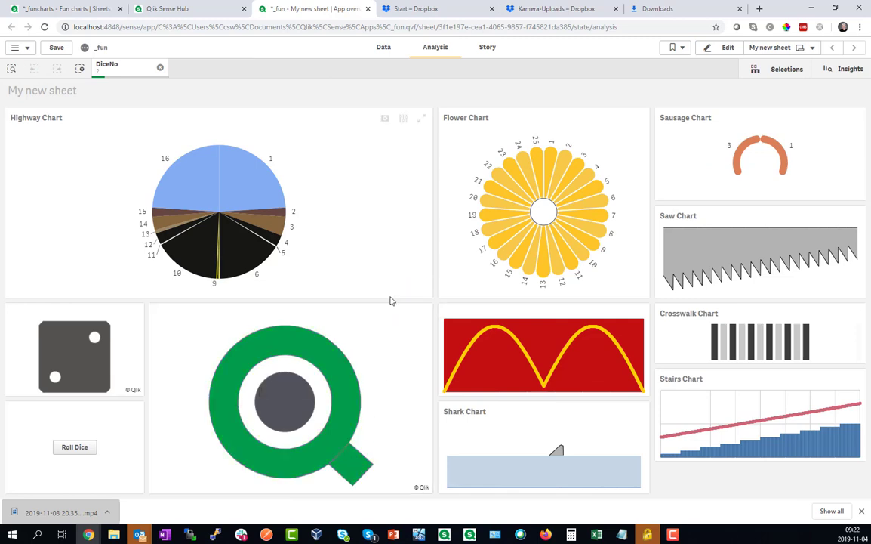
pyautogui.click(714, 54)
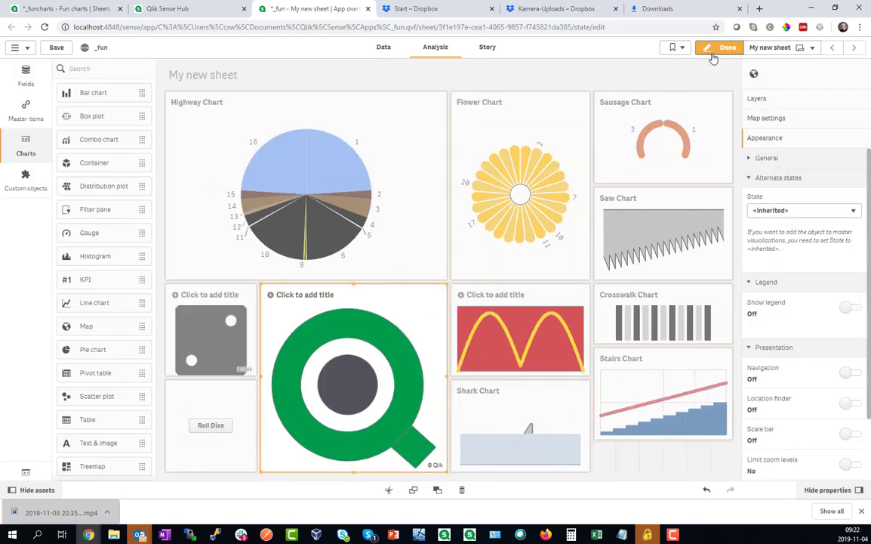
# Open the colour settings of the PolygonsId area layer
pyautogui.click(757, 98)
pyautogui.click(768, 113)
pyautogui.click(776, 129)
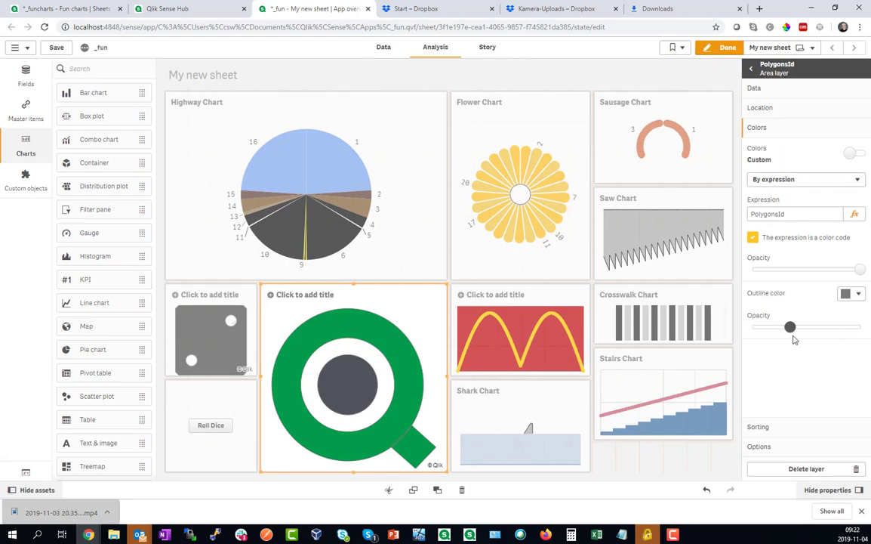